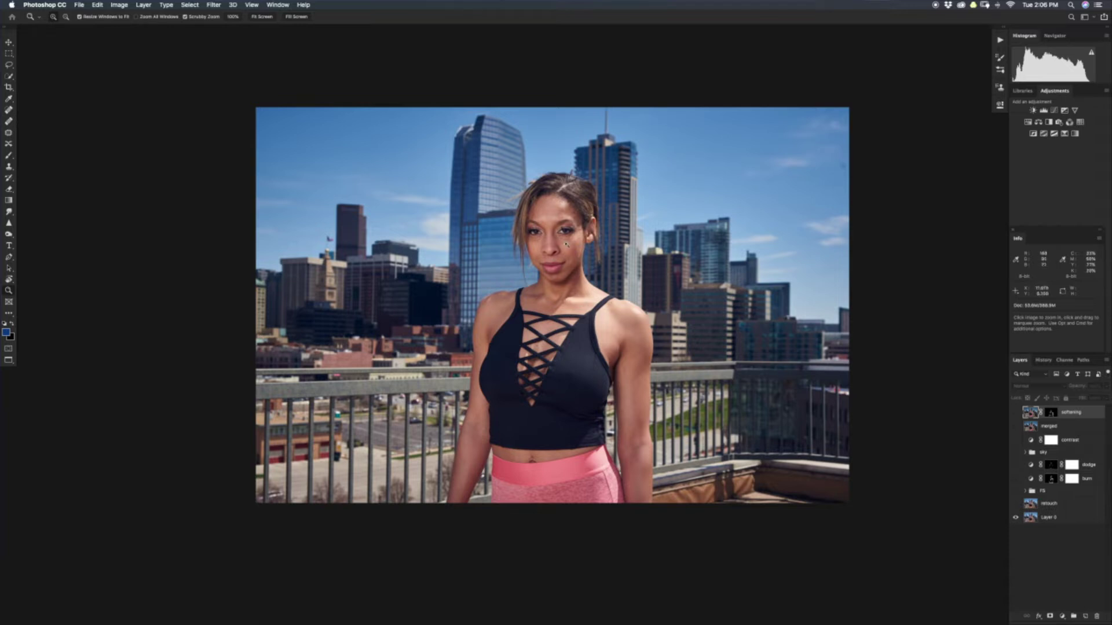
Compare the original portrait with the edited version by toggling the visibility of all layers above Layer 0.
left_click_drag(565, 227, 625, 228)
left_click_drag(615, 282, 569, 300)
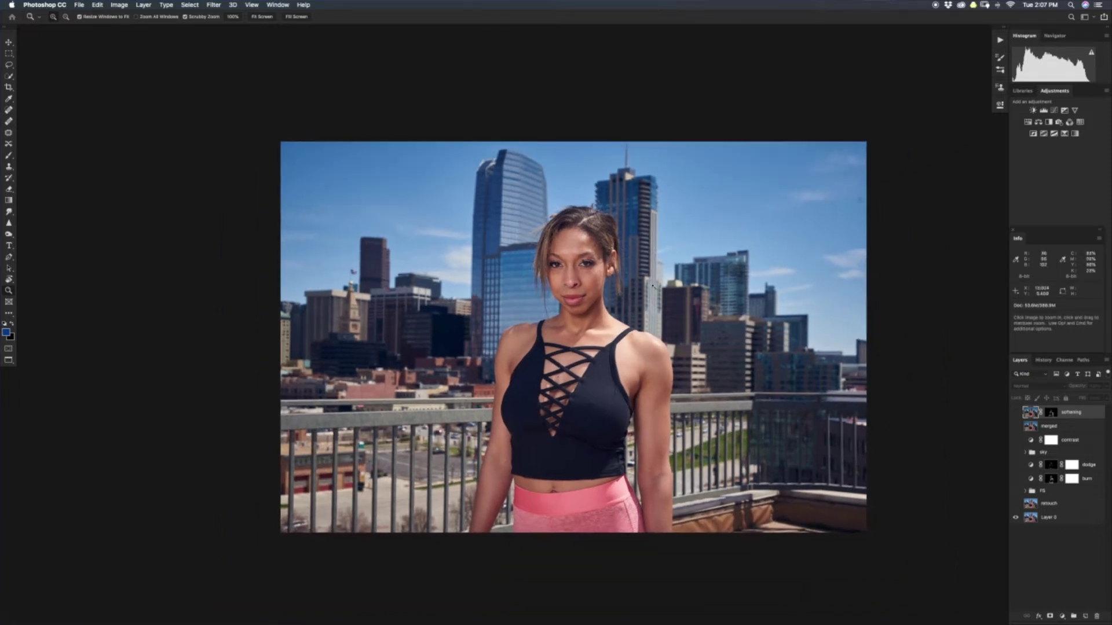
left_click(1015, 518, "alt")
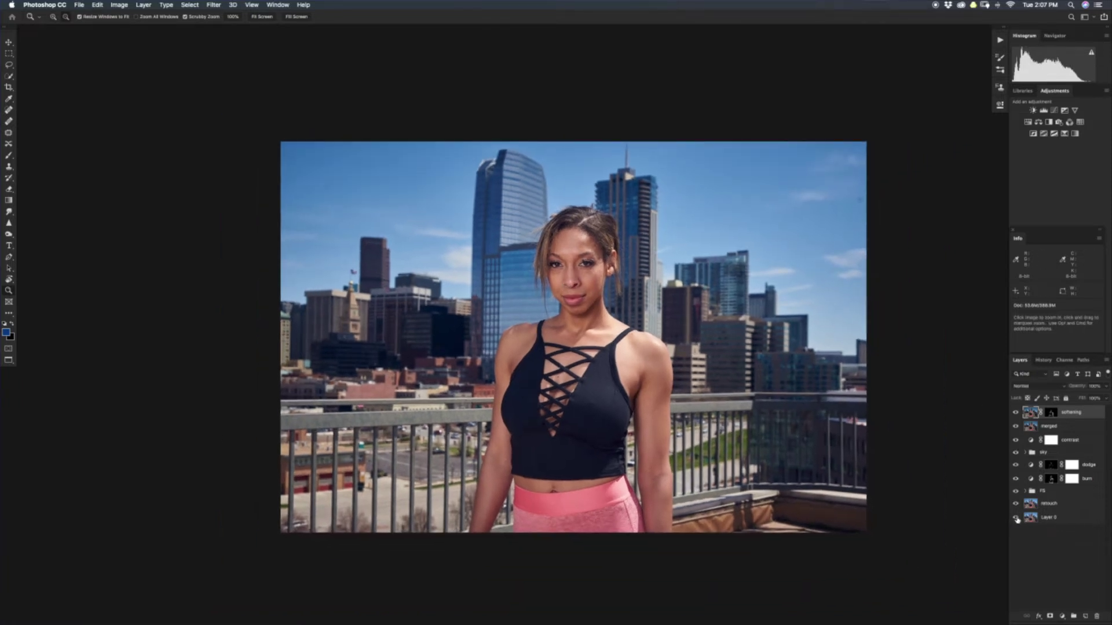
left_click(1016, 517, "alt")
left_click(1016, 520, "alt")
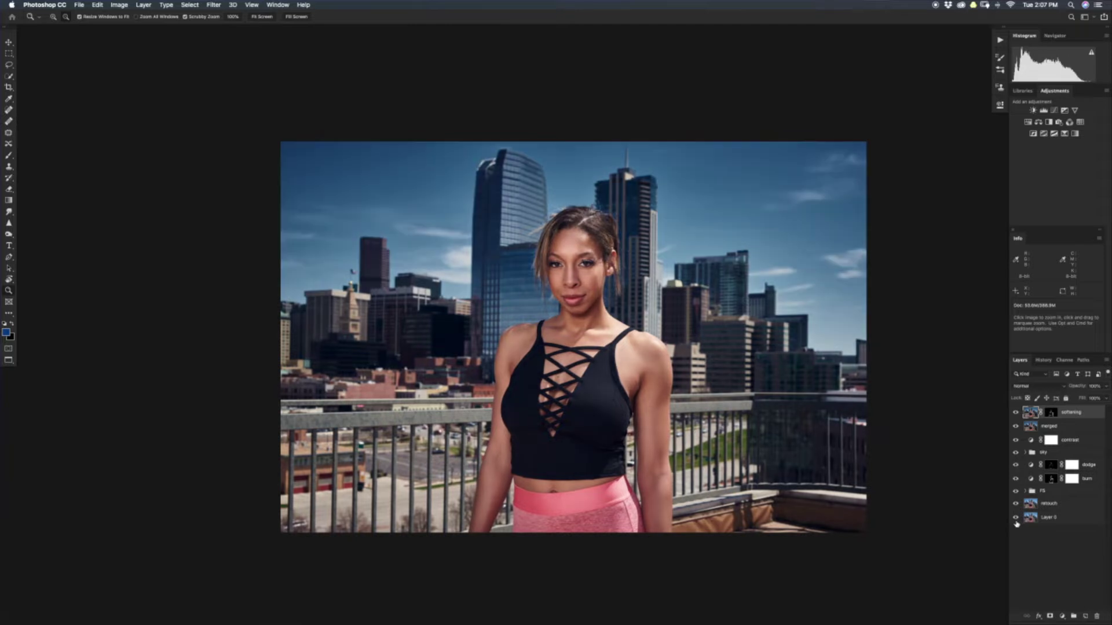
left_click(1016, 523, "alt")
left_click(1017, 524, "alt")
left_click(1017, 522, "alt")
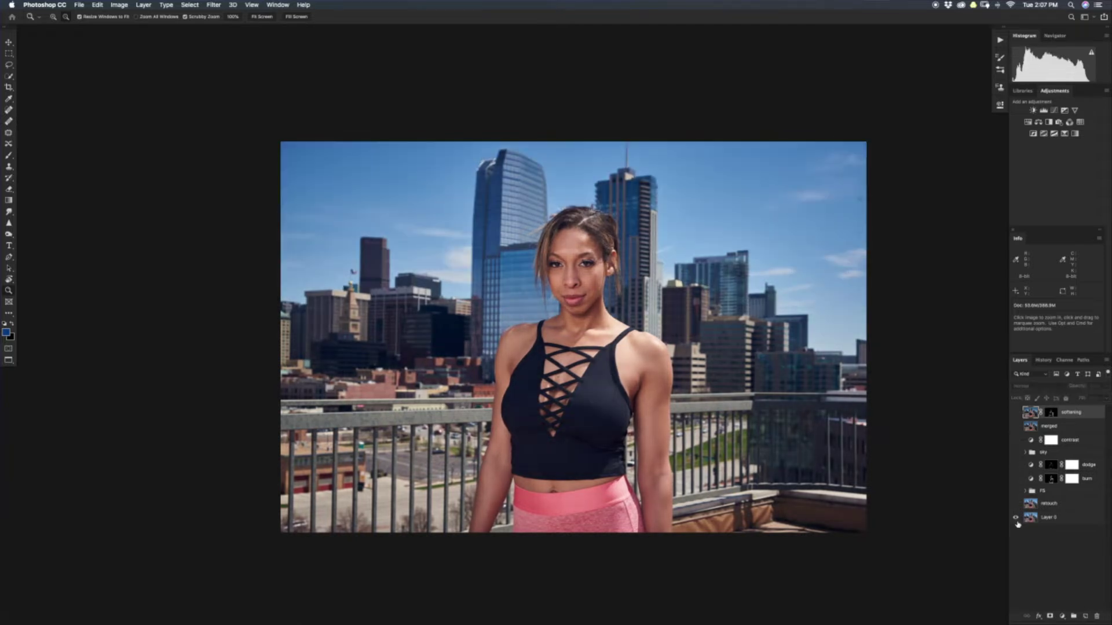
left_click(1018, 524, "alt")
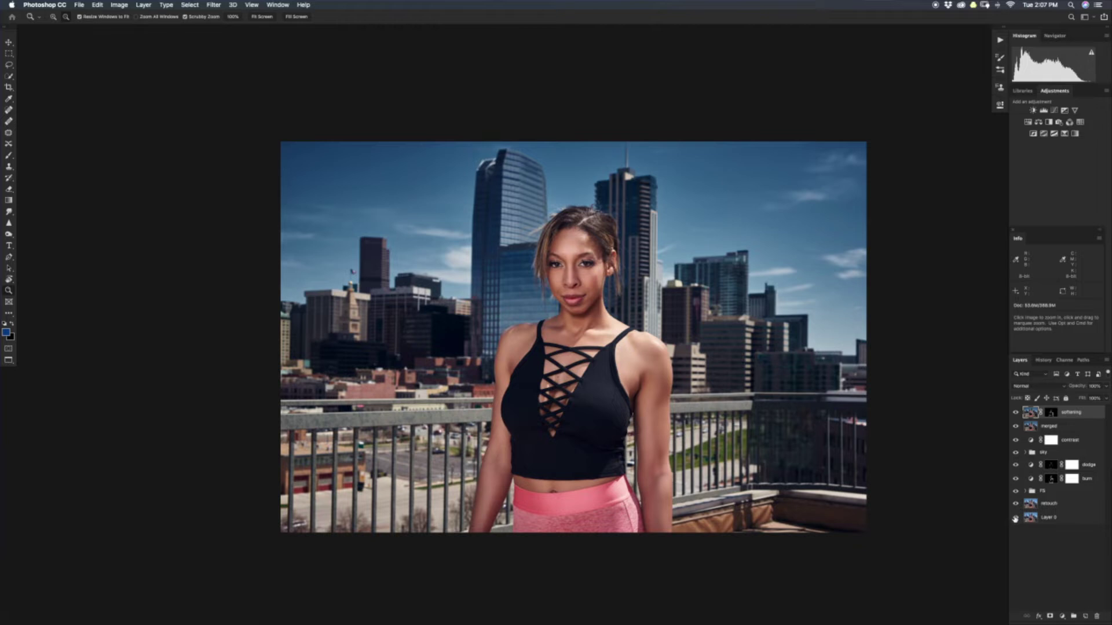
left_click(1017, 520, "alt")
left_click(1017, 521, "alt")
left_click(1020, 519)
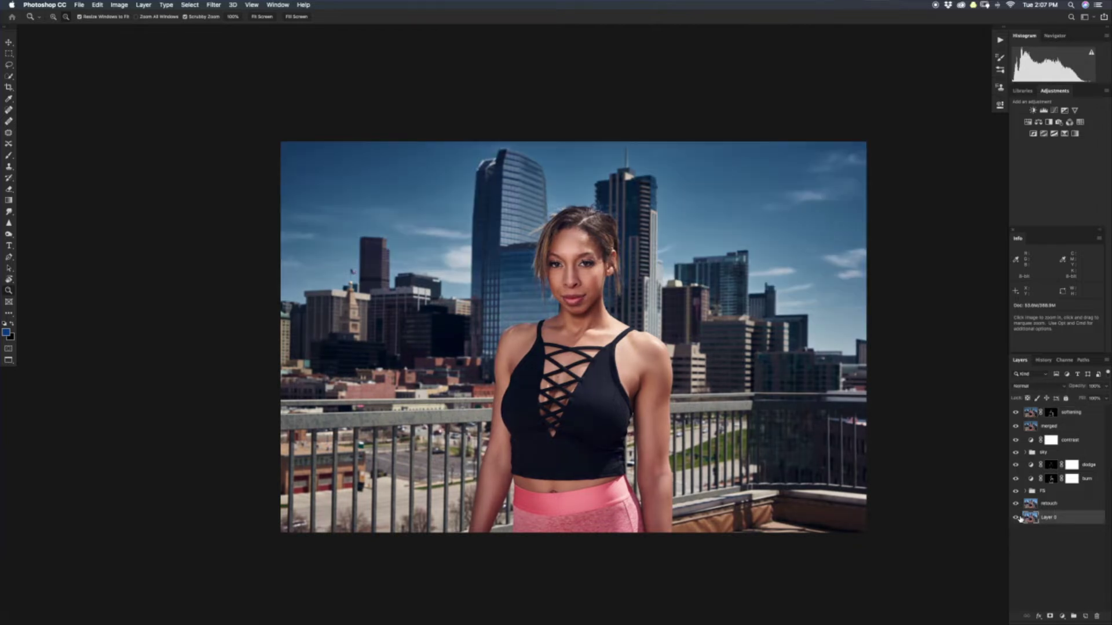
left_click(1017, 520, "alt")
left_click(1016, 520, "alt")
Group the layers from retouch up to softening, name the group "finished" and hide it.
left_click(1052, 505)
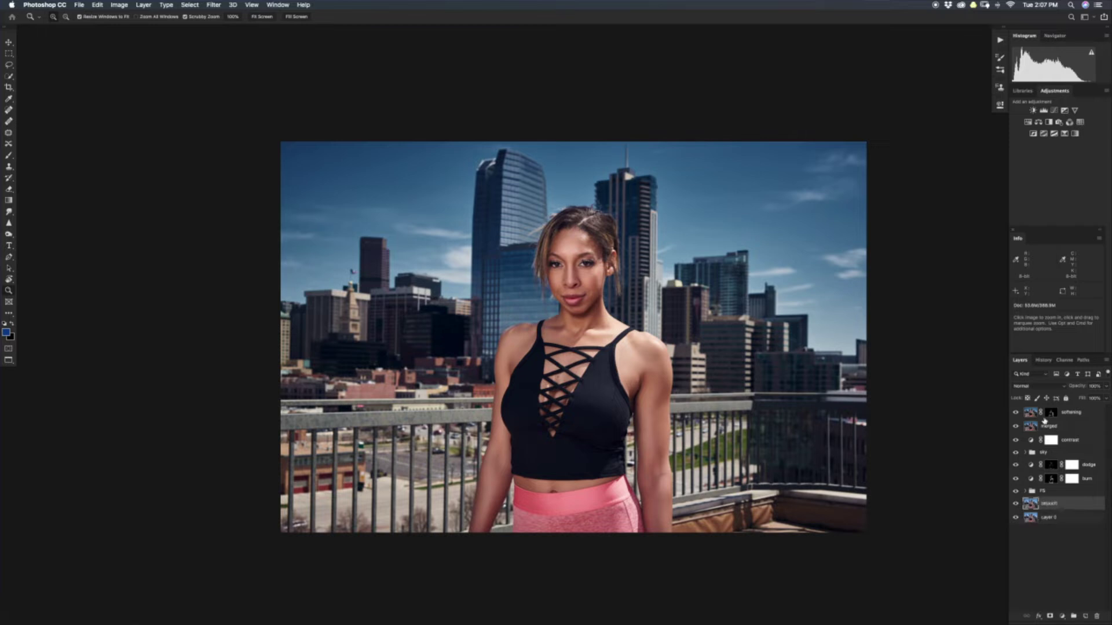
left_click(1023, 413, "shift")
key("super+g")
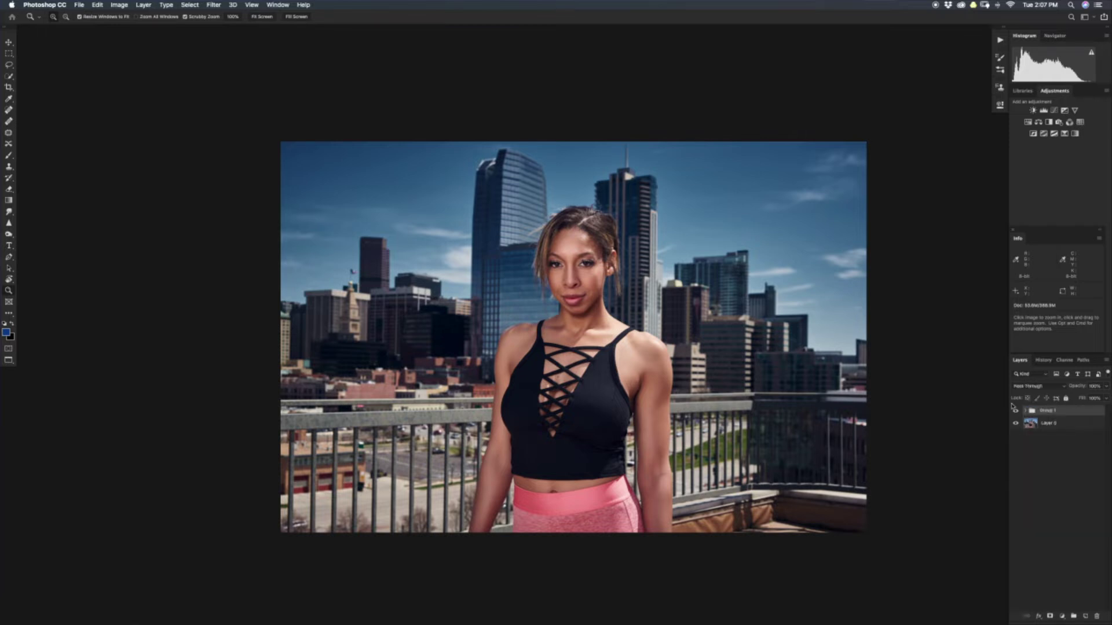
double_click(1046, 411)
left_click(1015, 410)
Duplicate Layer 0 and rename the copy "retouch".
left_click(1031, 424)
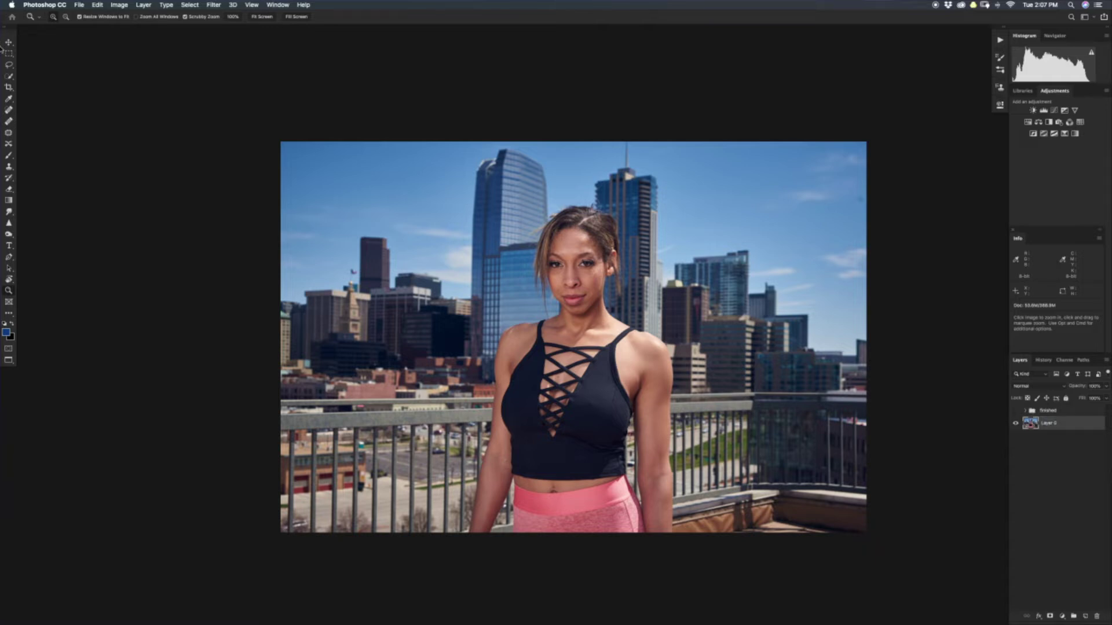
key("super+j")
double_click(1053, 423)
key("BackSpace")
type("retouch")
key("Return")
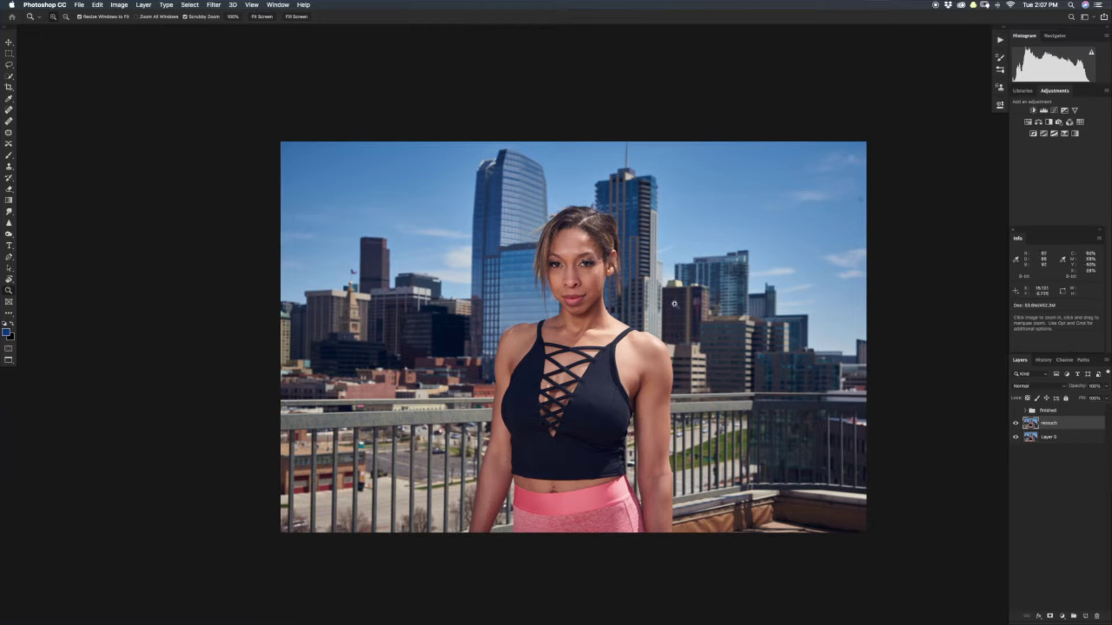
Remove the dark sensor spot in the sky near the photo's right edge with the Healing Brush, sampling clean sky nearby.
left_click(858, 197)
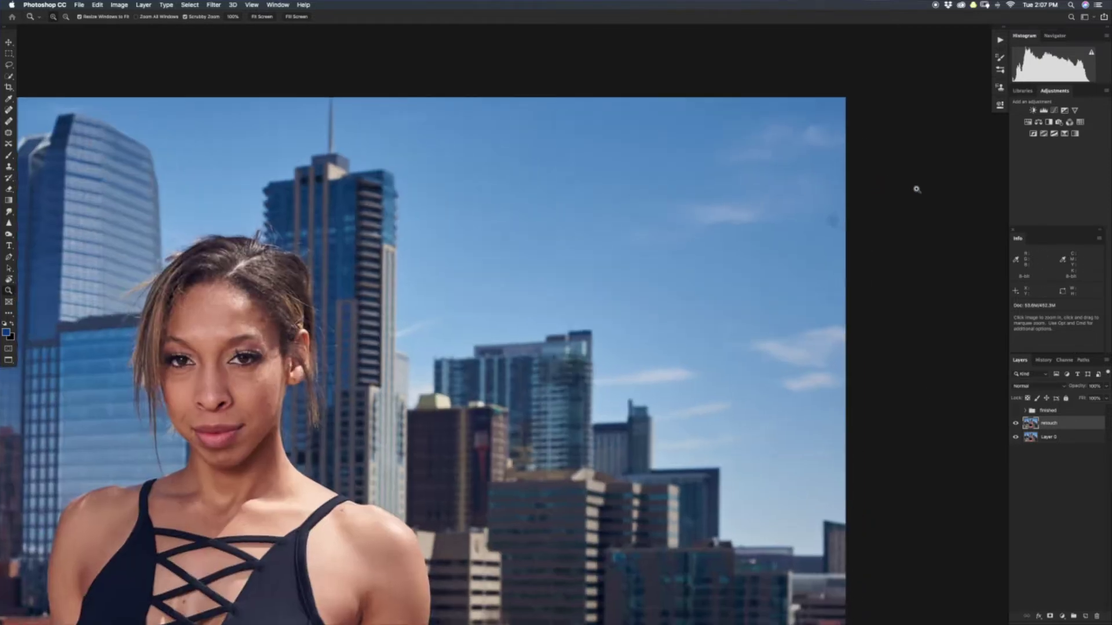
key("j")
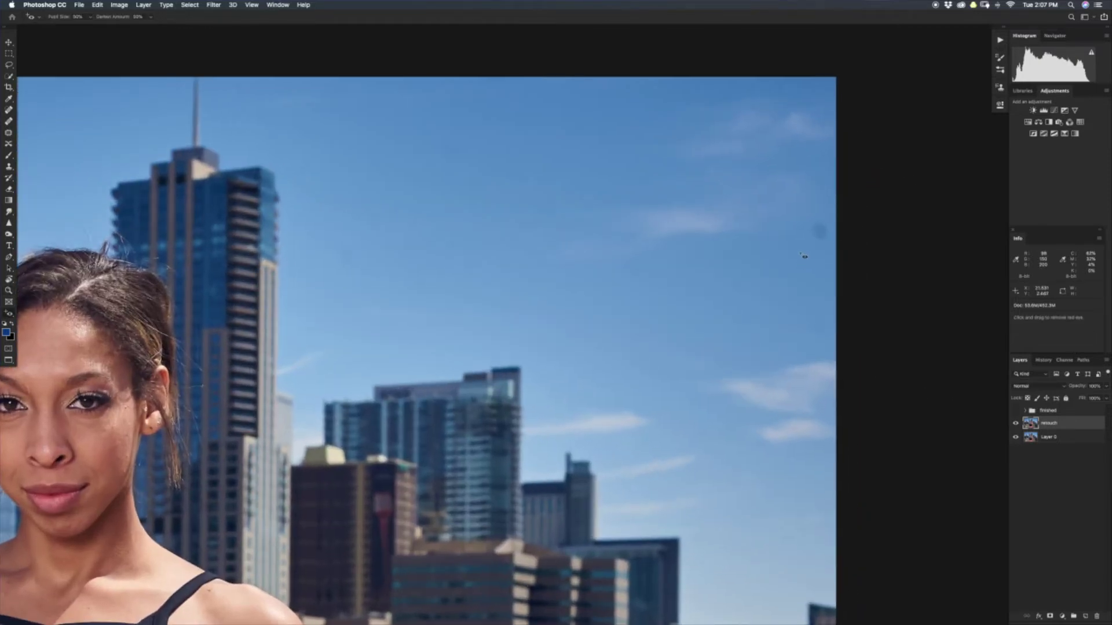
key("shift+j")
key("shift+j")
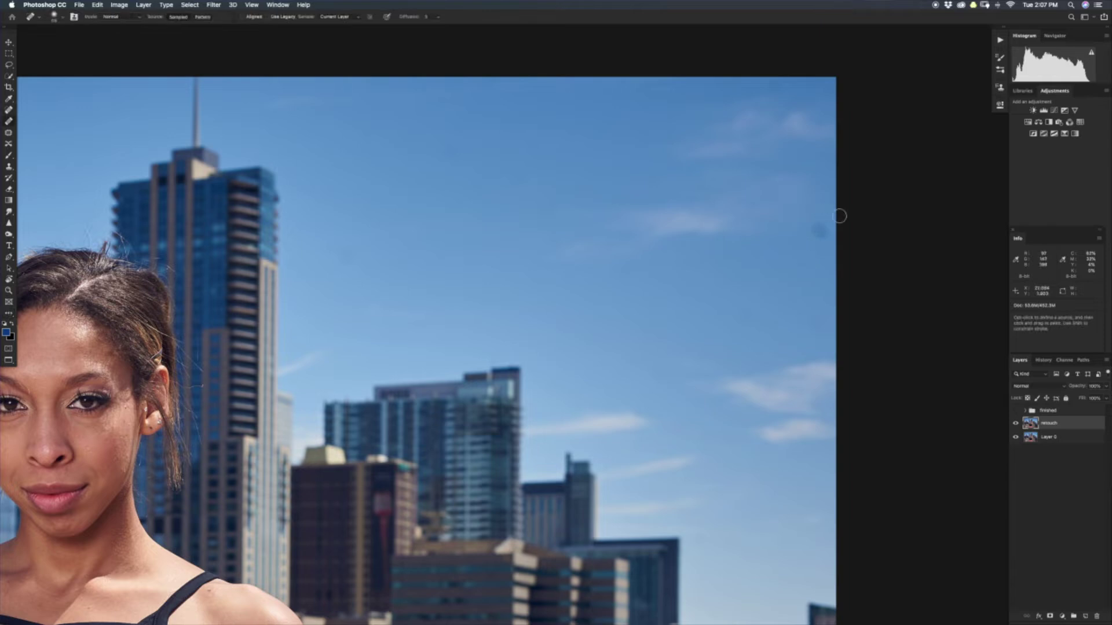
left_click(774, 269, "alt")
left_click_drag(819, 230, 806, 234)
Heal the faint dust spots in the sky around the tower with the antenna and check the remaining sky for more.
left_click(584, 267)
left_click_drag(474, 141, 495, 142)
left_click(506, 151, "alt")
left_click(449, 151)
left_click_drag(414, 228, 398, 228)
left_click(377, 245, "alt")
left_click_drag(448, 215, 823, 260)
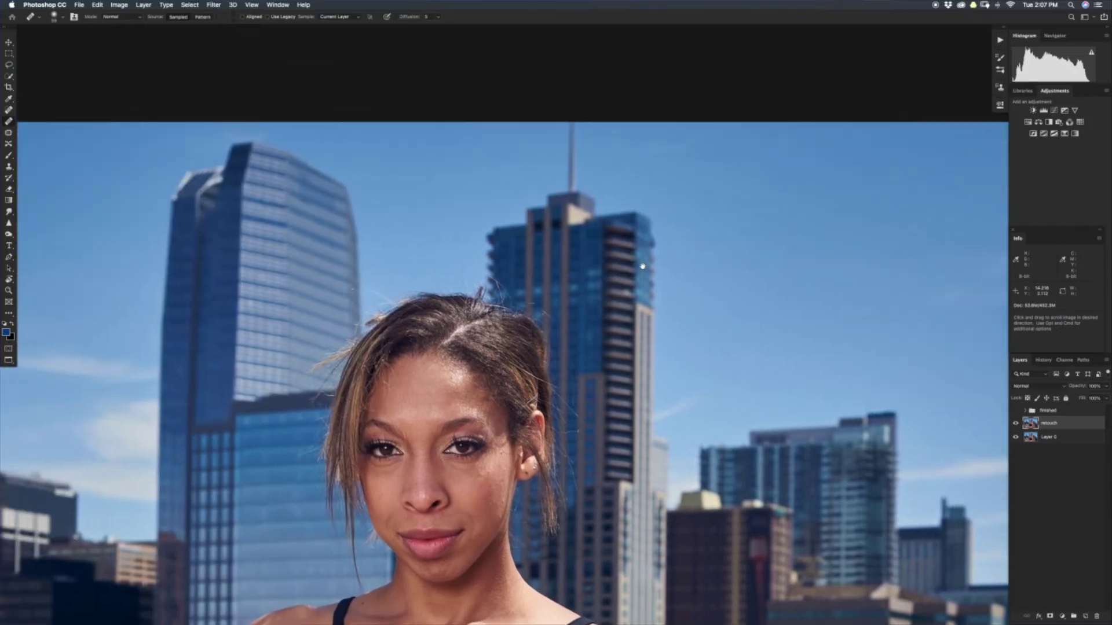
left_click_drag(490, 243, 664, 225)
left_click_drag(392, 249, 665, 231)
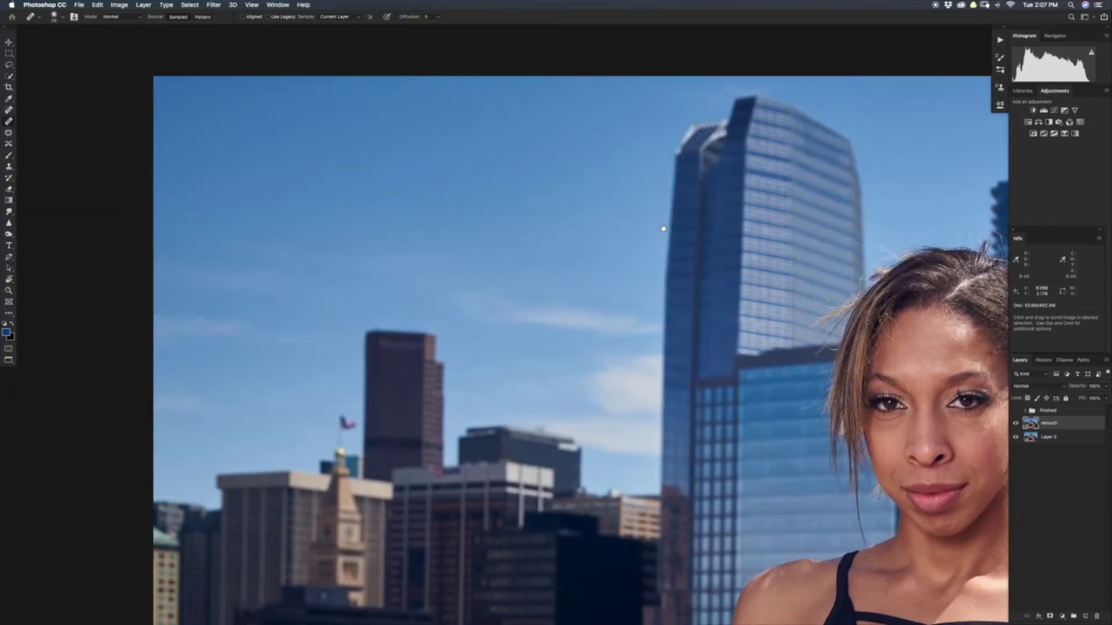
left_click_drag(693, 318, 554, 247)
left_click_drag(511, 305, 656, 241)
Examine the woman's face up close and compare it with the finished group's version.
key("z")
left_click_drag(618, 328, 469, 324)
left_click_drag(678, 327, 610, 301)
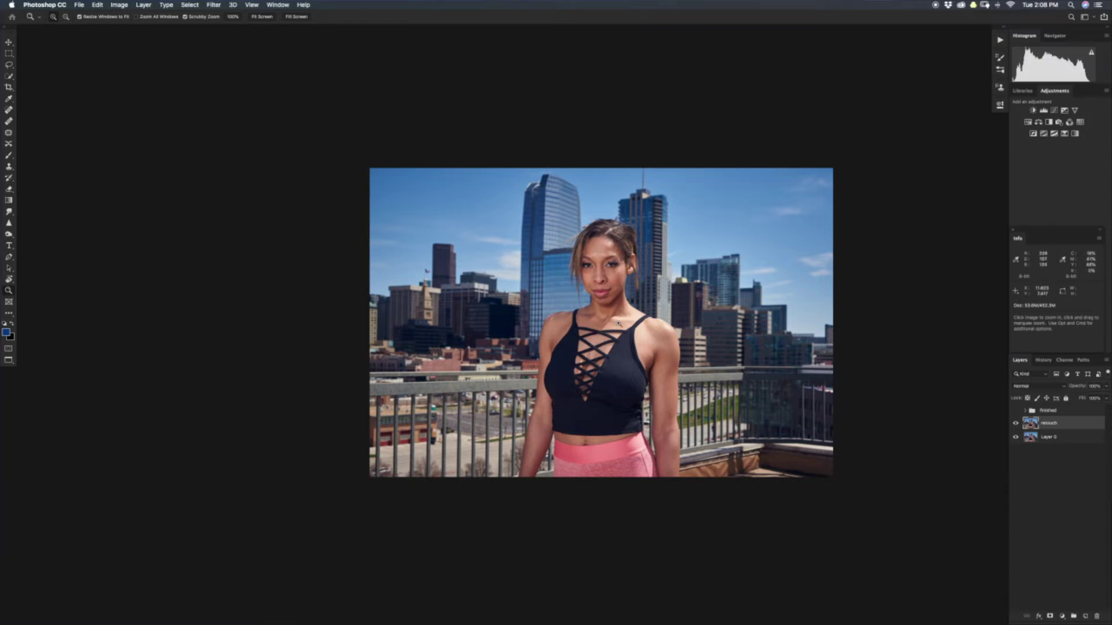
left_click_drag(603, 251, 620, 270)
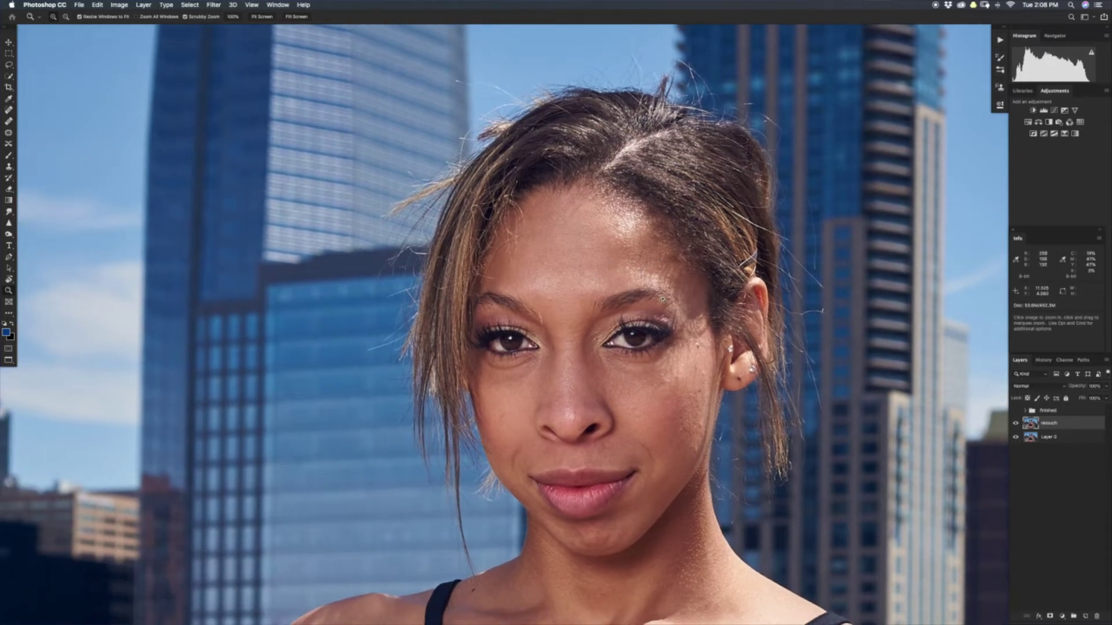
left_click(1015, 411)
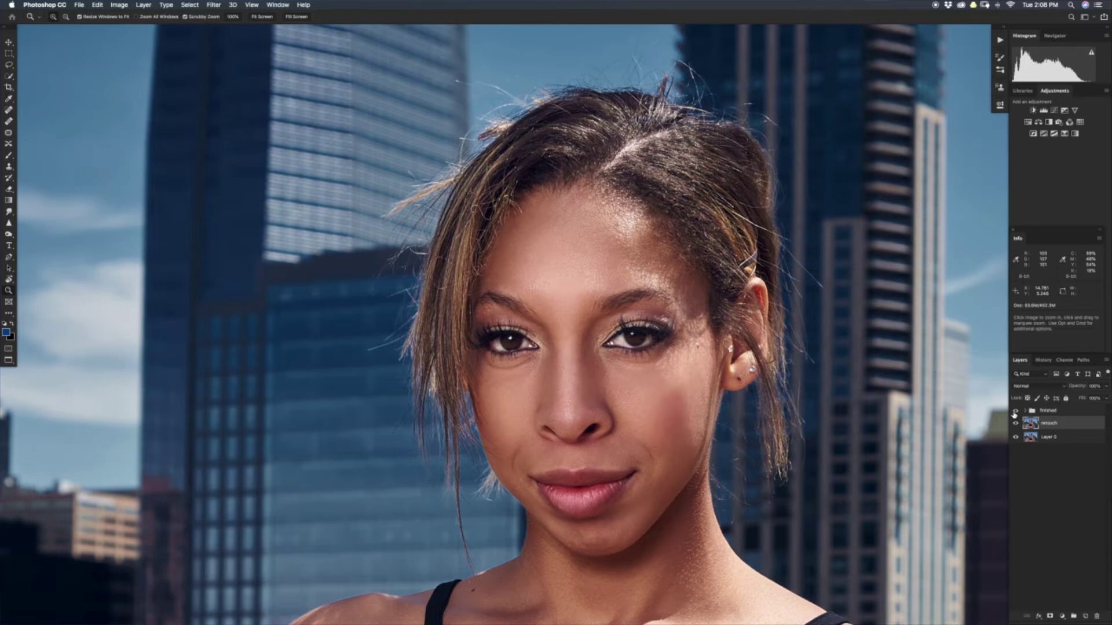
left_click(1015, 411)
left_click_drag(646, 294, 603, 264)
left_click(602, 265)
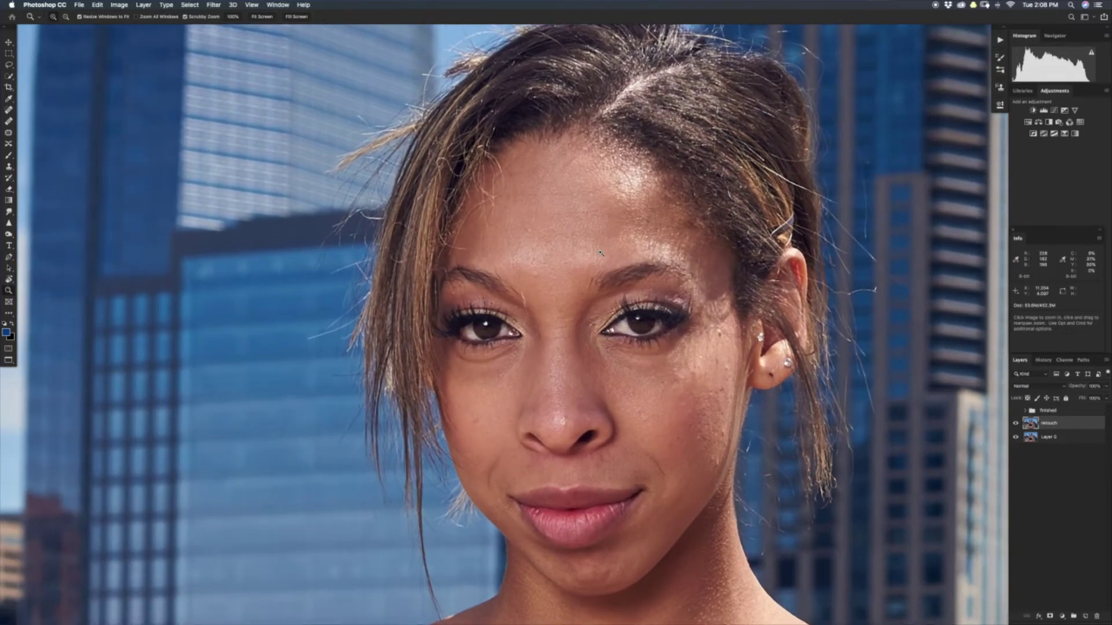
Heal the small blemishes between the eyebrows with the Healing Brush.
key("j")
left_click_drag(543, 285, 531, 292)
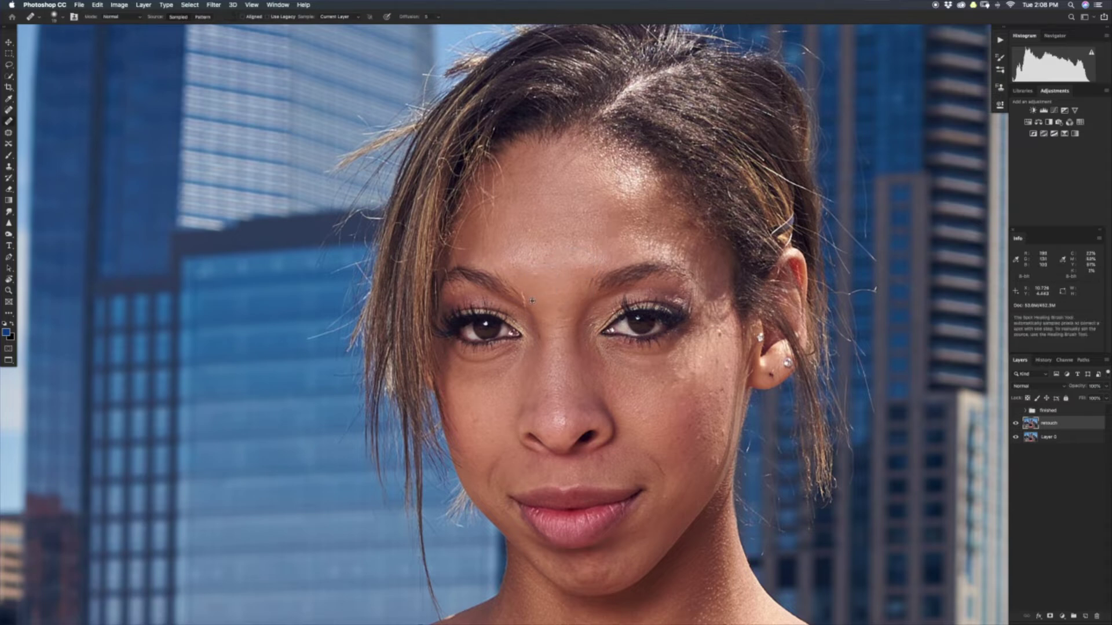
left_click(524, 294)
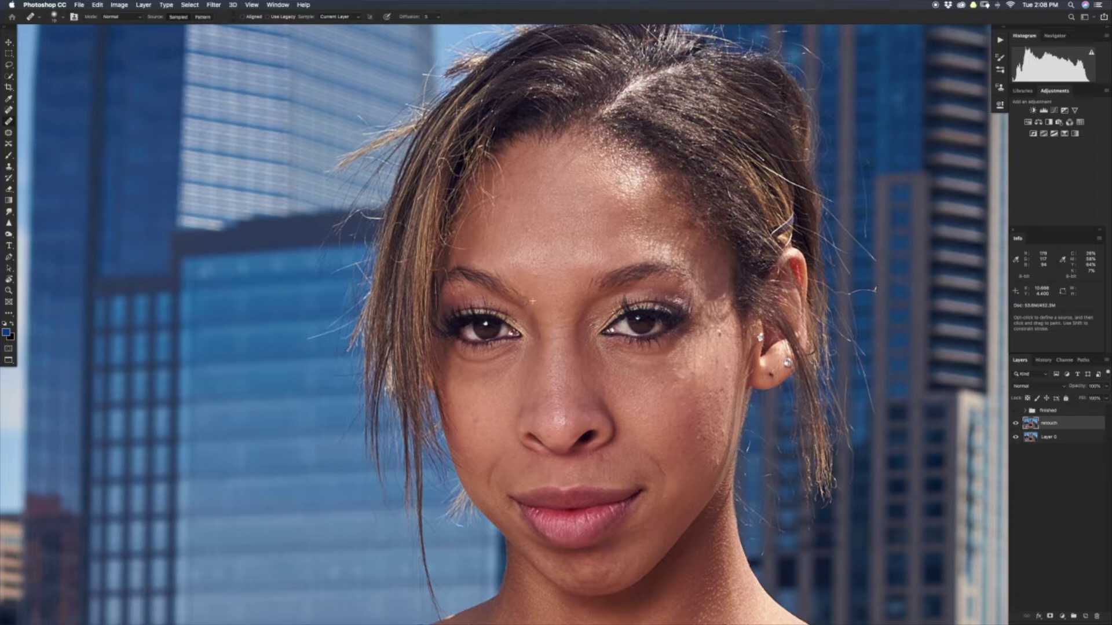
left_click_drag(554, 316, 574, 274)
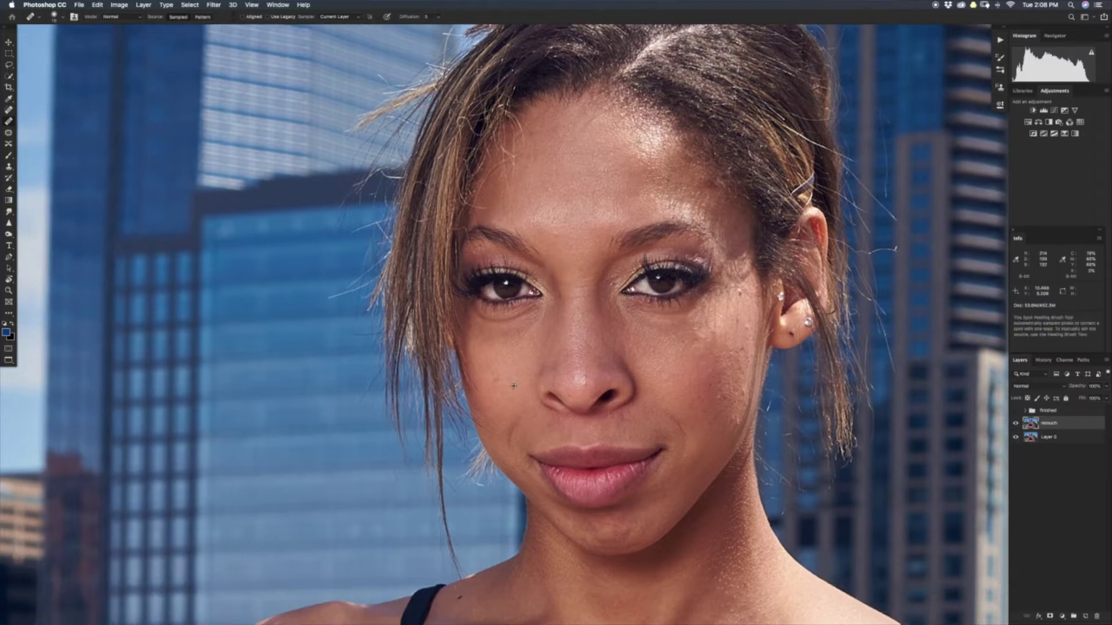
Heal the small blemishes on the shaded cheek and along the sides of the nose, sampling clean skin nearby.
left_click(499, 373, "alt")
left_click(495, 386)
left_click(606, 342)
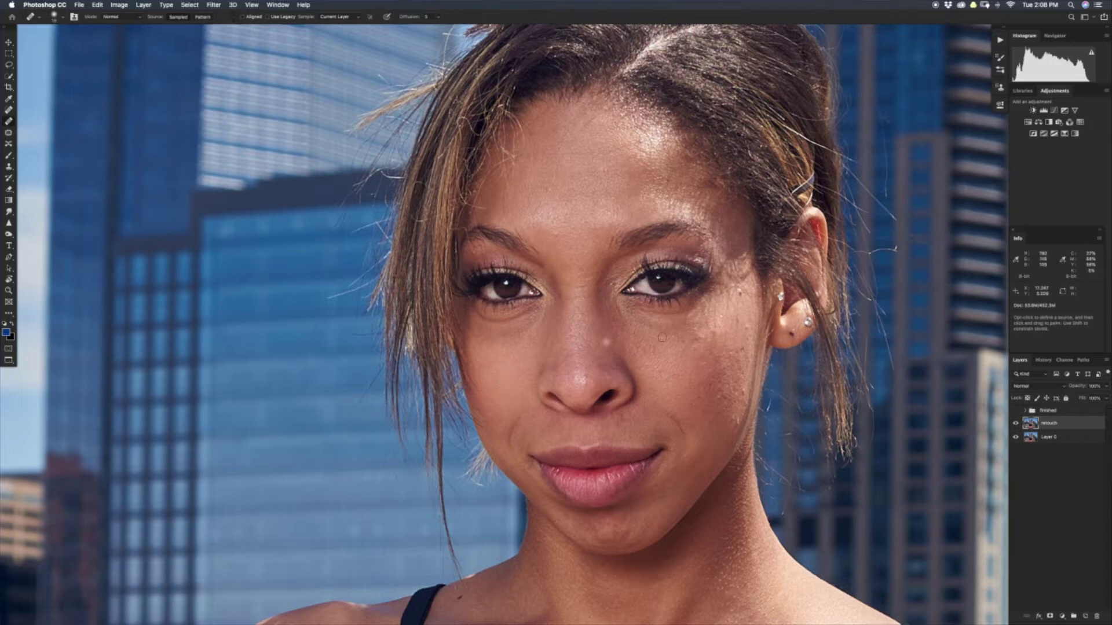
key("shift+j")
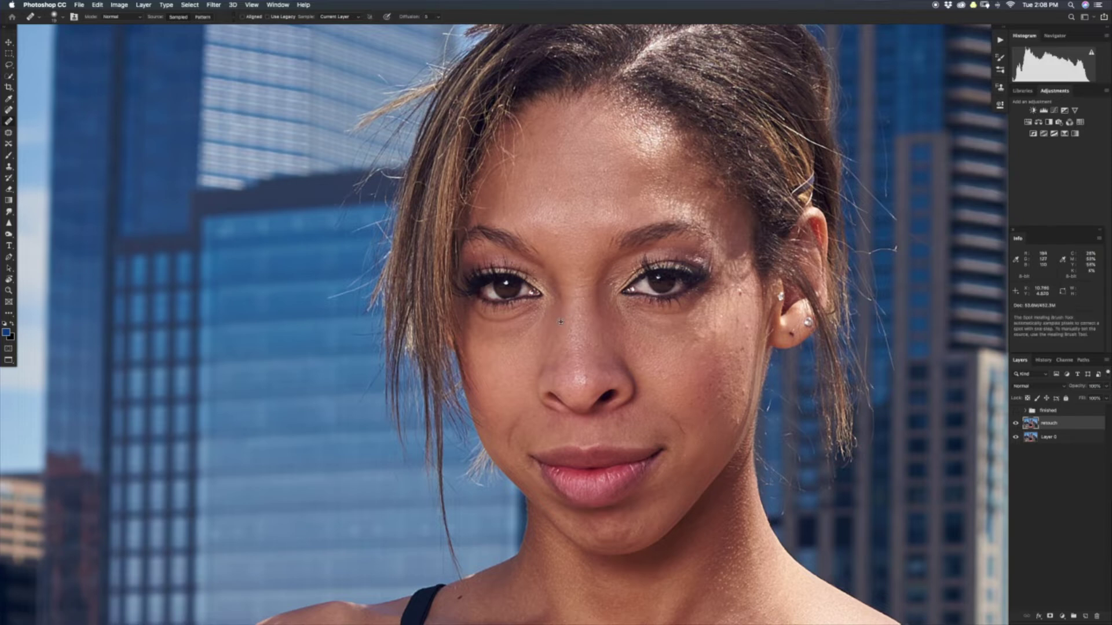
key("shift+j")
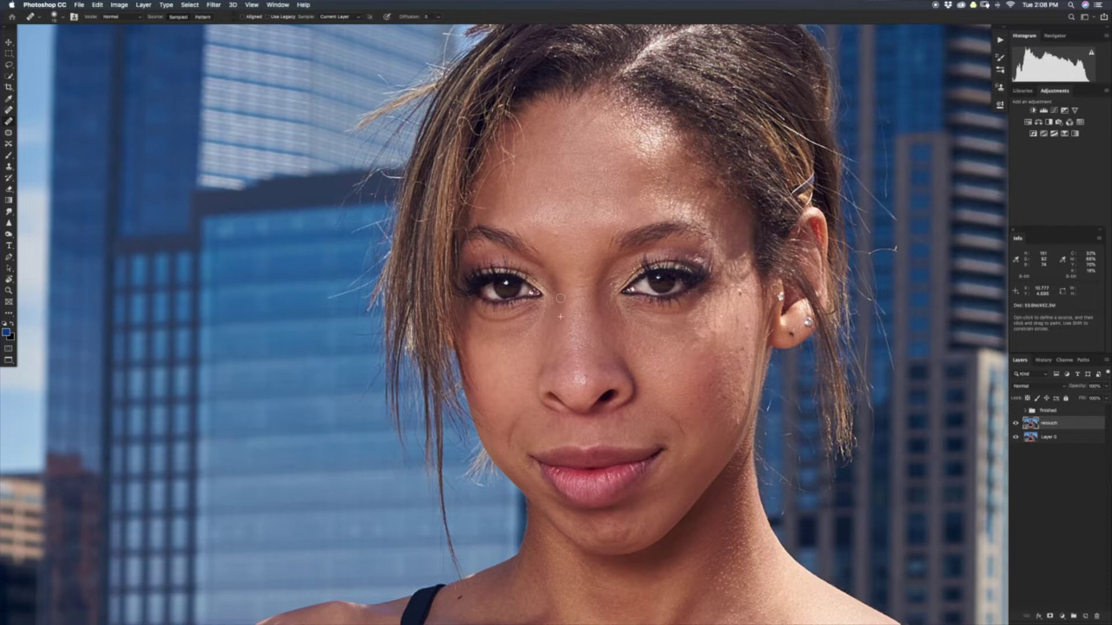
key("shift+j")
Heal the small marks on the cheek near the earring and touch up the skin around the mouth and nose.
left_click(738, 303, "alt")
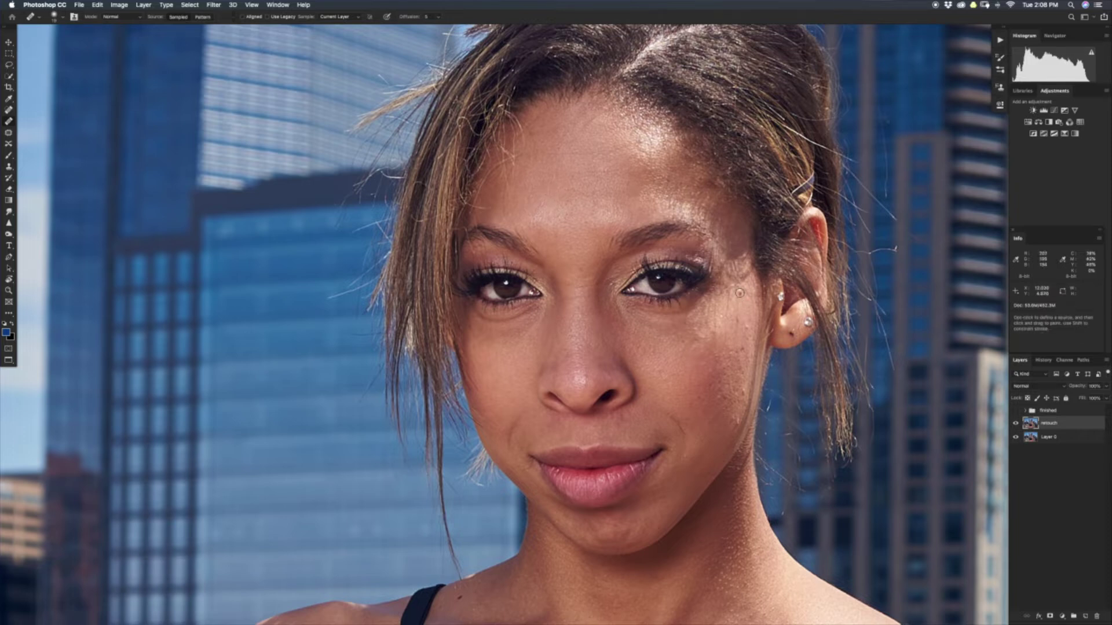
left_click(728, 328, "alt")
left_click(741, 320)
left_click(630, 423, "alt")
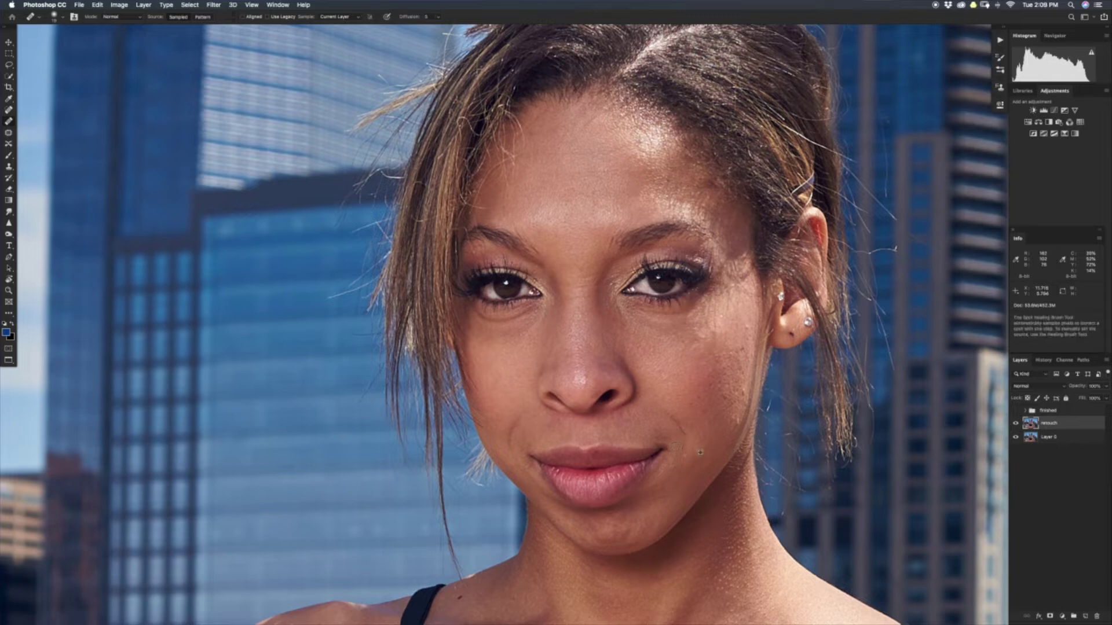
left_click(583, 370, "alt")
left_click_drag(572, 304, 569, 302)
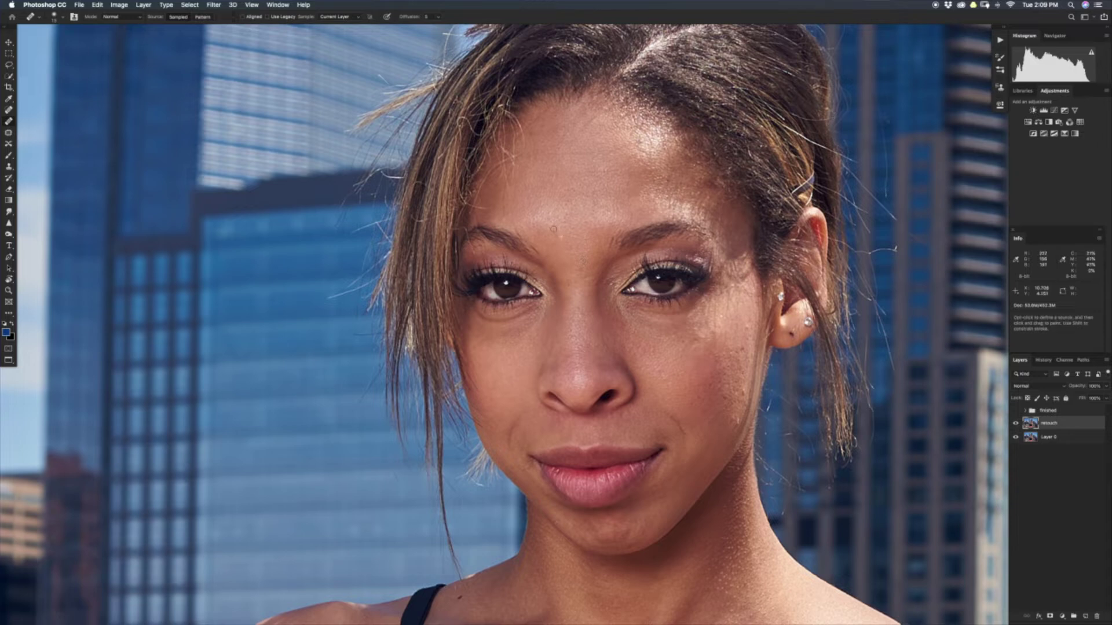
Heal the remaining small spots around the forehead and eye and the light blemish on the chin.
left_click_drag(582, 211, 581, 258)
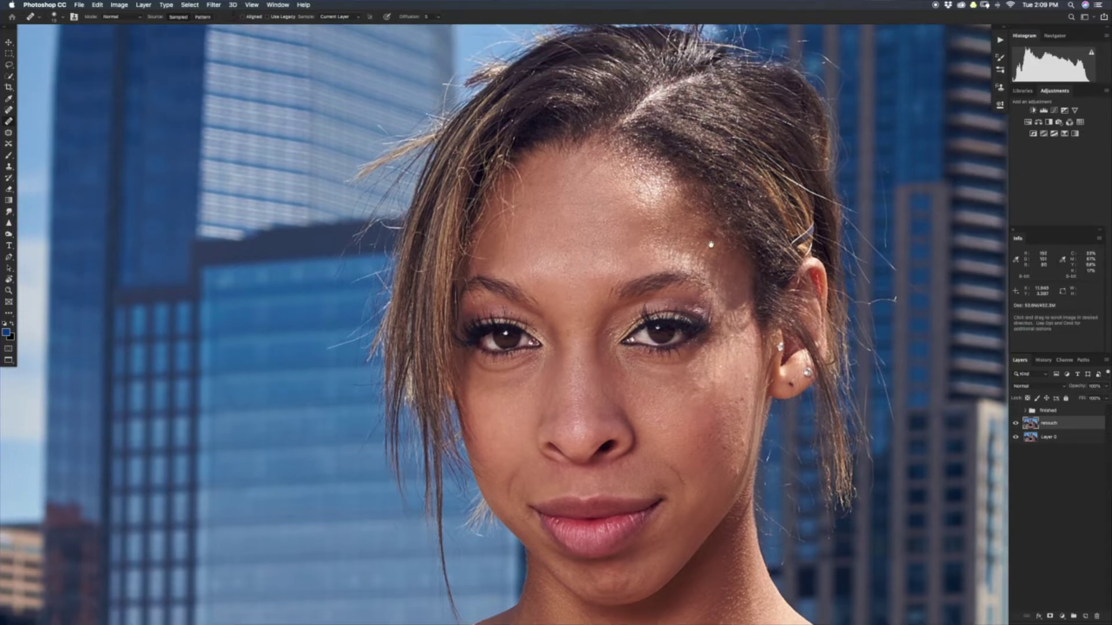
left_click_drag(845, 197, 692, 260)
mouse_move(632, 383)
left_mouse_down()
mouse_move(683, 296)
mouse_move(647, 353)
left_mouse_up()
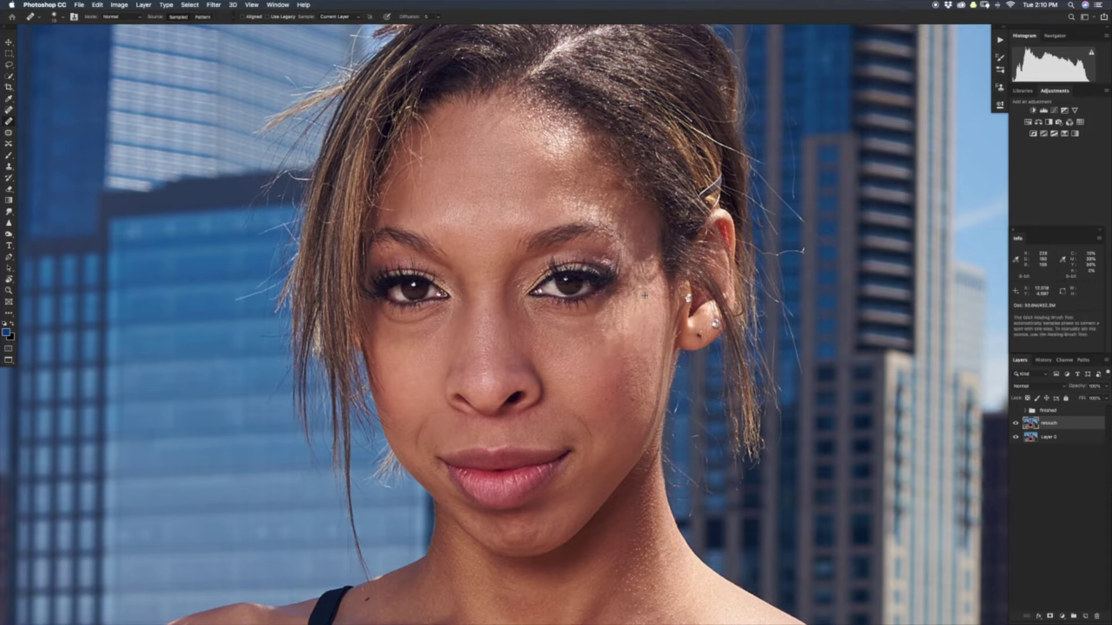
left_click_drag(551, 272, 593, 202)
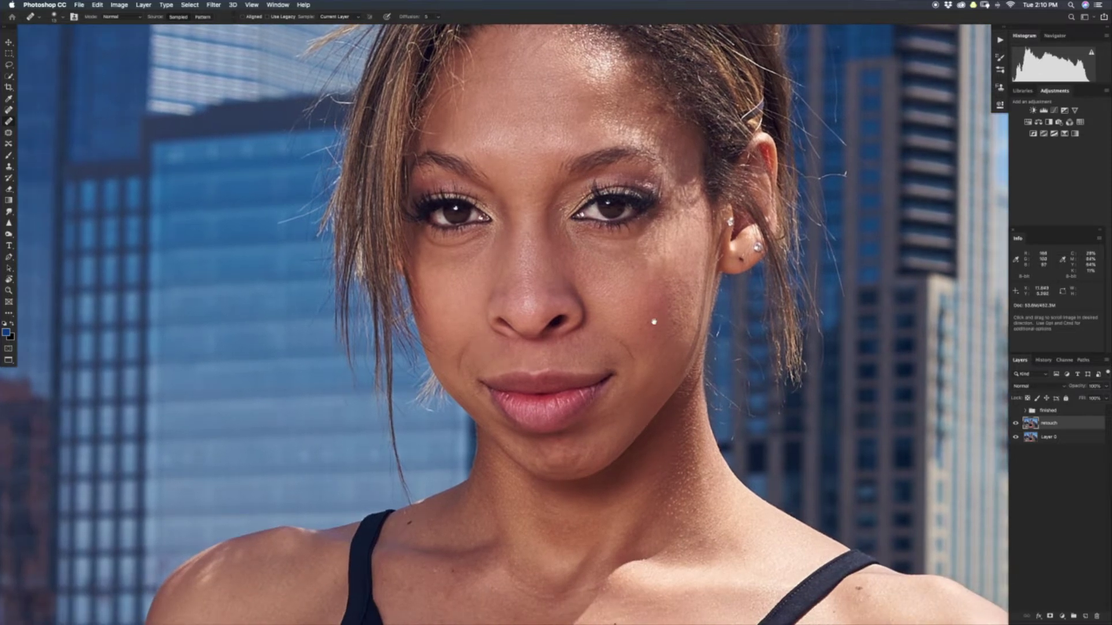
left_click_drag(615, 351, 587, 402)
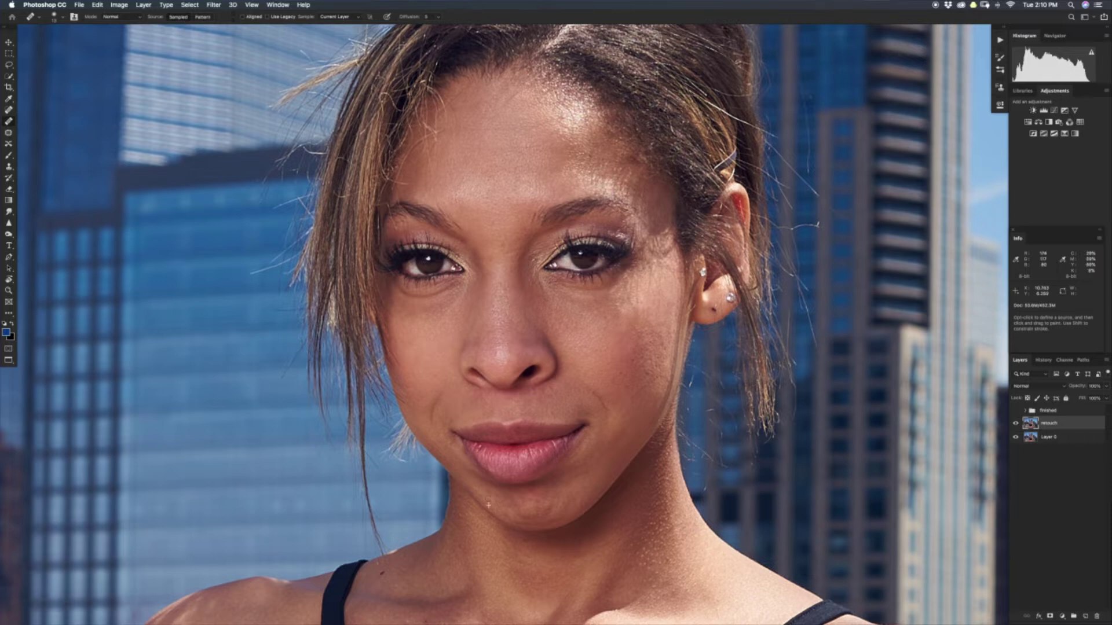
key("shift+j")
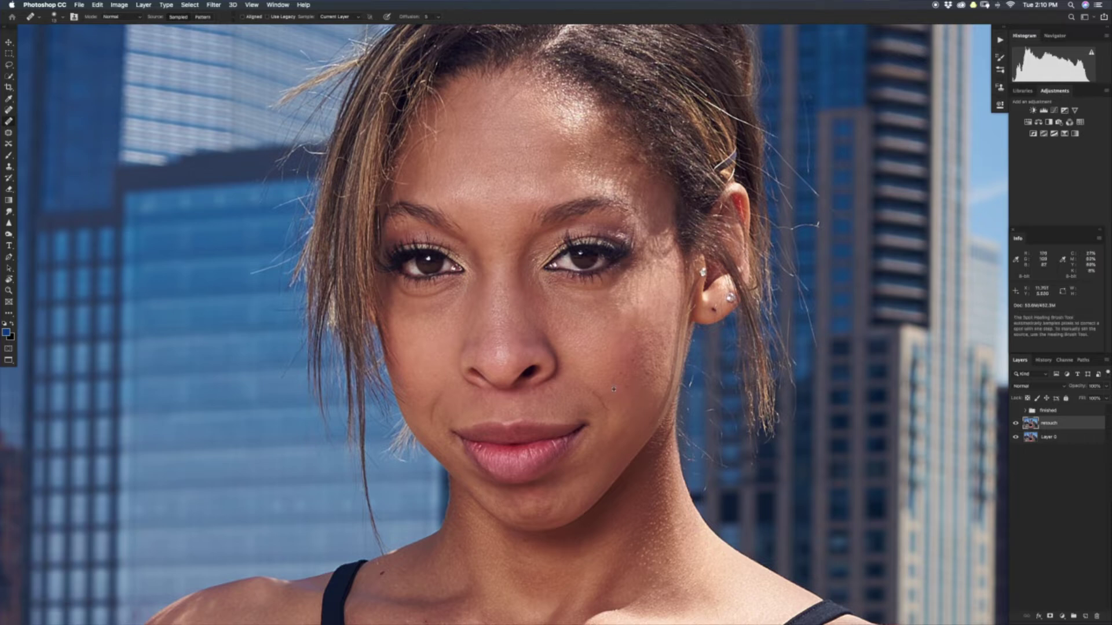
Heal the uneven spots on the cheek below the ear and remove the dark mark on the earlobe.
key("shift+j")
left_click(629, 379, "alt")
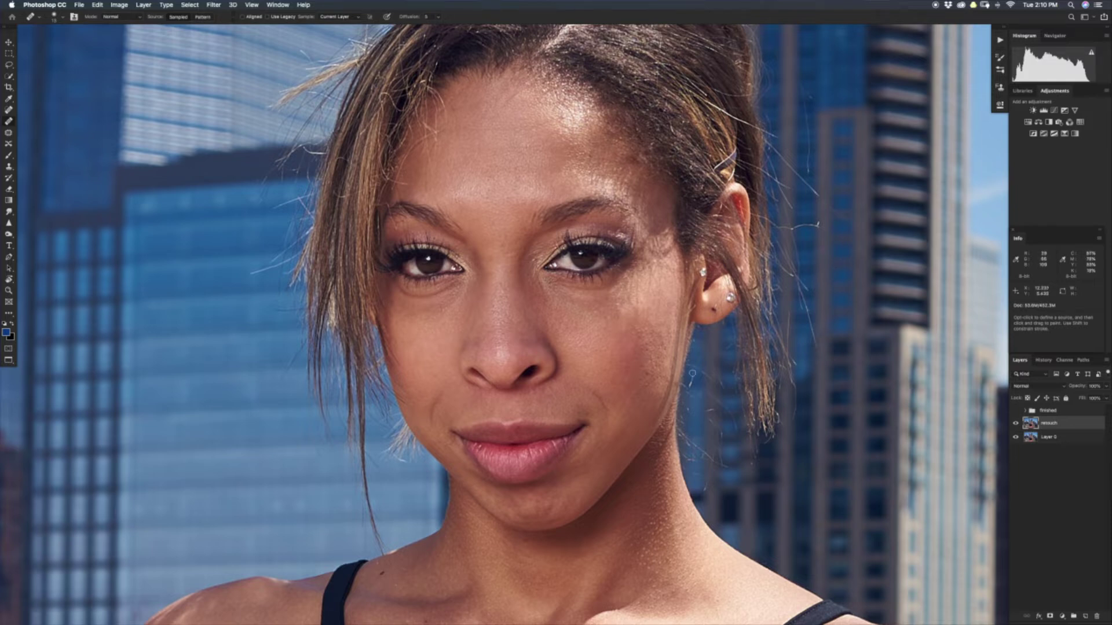
left_click(641, 399, "alt")
left_click(634, 401)
left_click(637, 399, "alt")
left_click(649, 392, "alt")
left_click(712, 311)
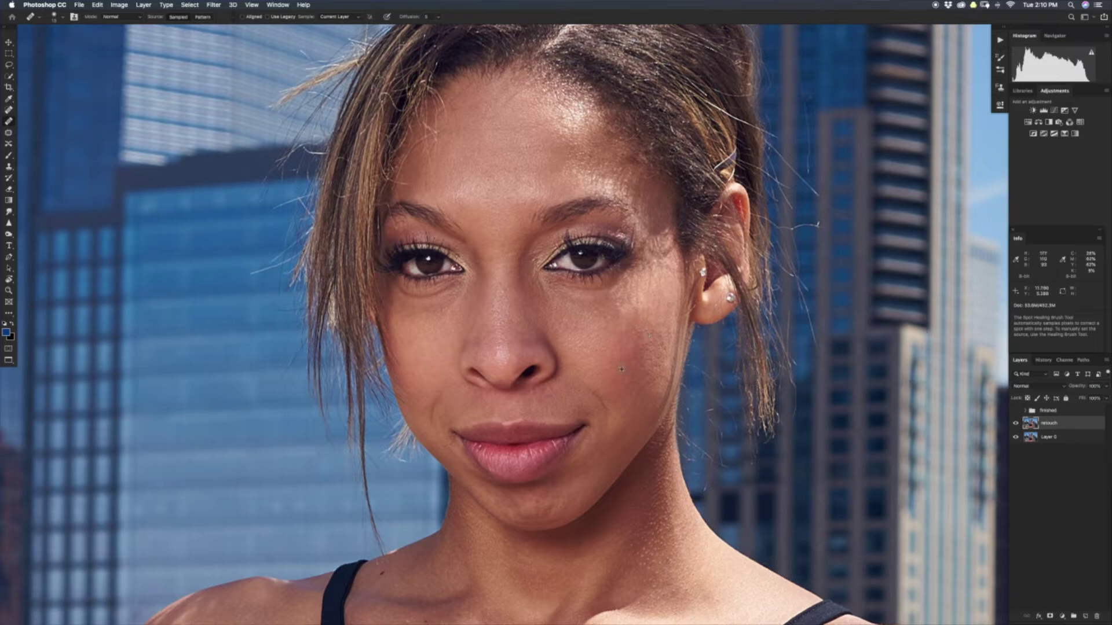
Remove the stray hairs against the sky and building beside the crown using the Content-Aware Spot Healing Brush in Replace mode.
key("shift+j")
key("shift+j")
key("shift+j")
key("shift+j")
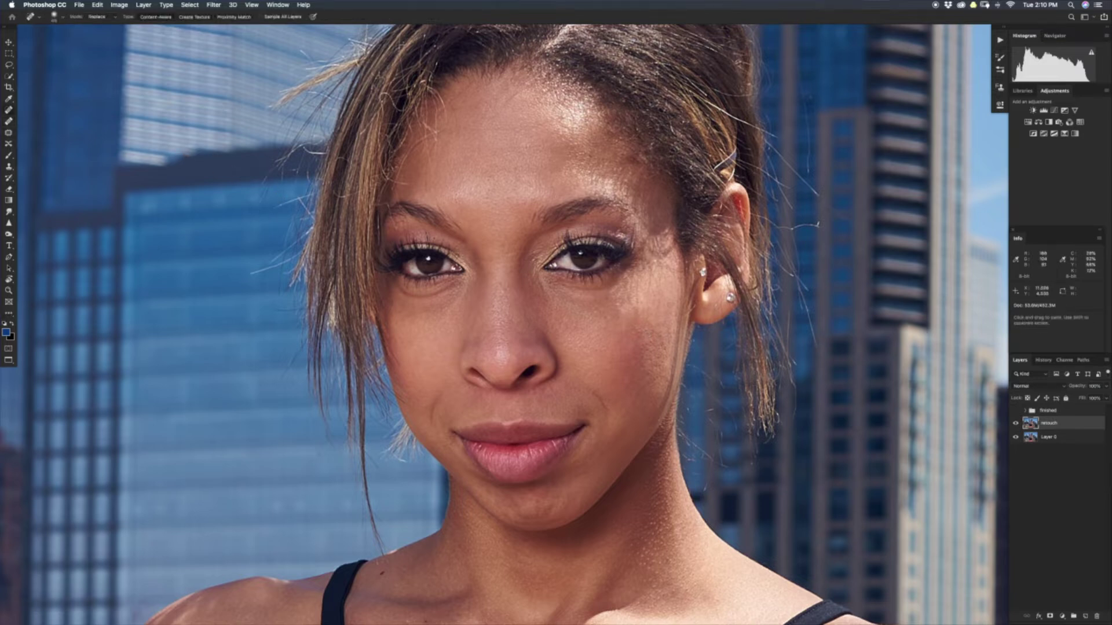
left_click(690, 311)
left_click(96, 18)
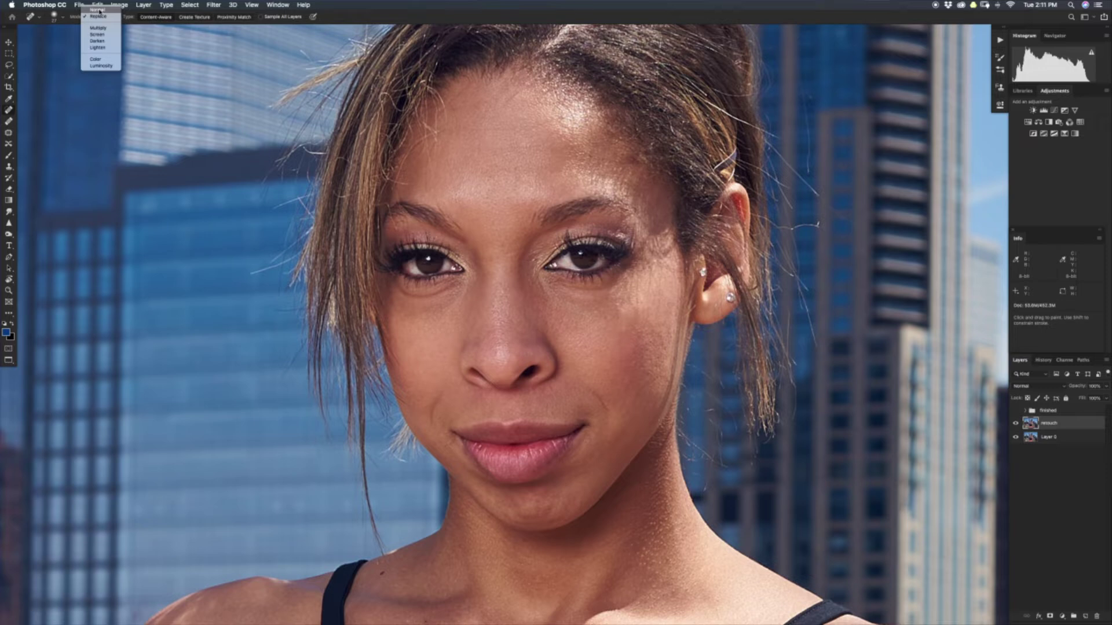
left_click(100, 17)
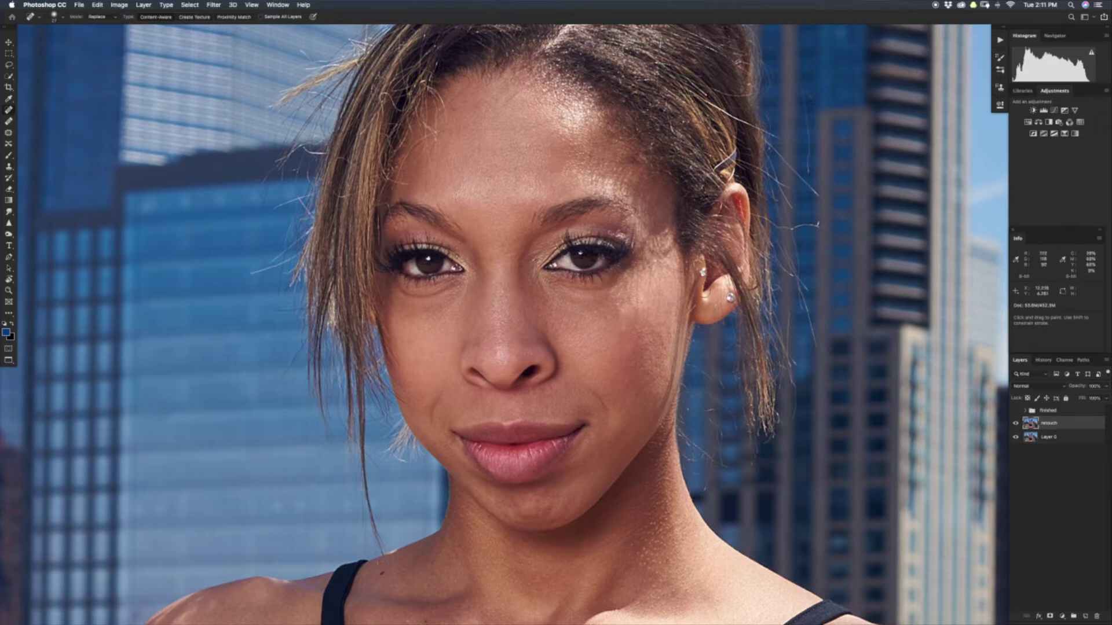
left_click_drag(683, 307, 673, 307)
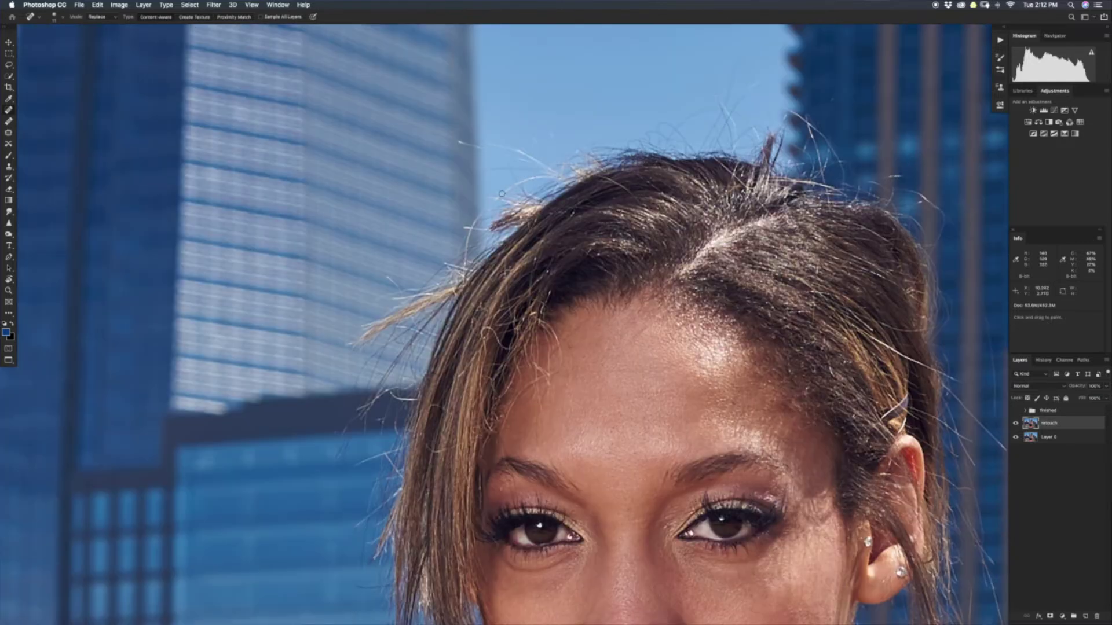
mouse_move(480, 137)
left_mouse_down()
mouse_move(462, 143)
mouse_move(552, 158)
left_mouse_up()
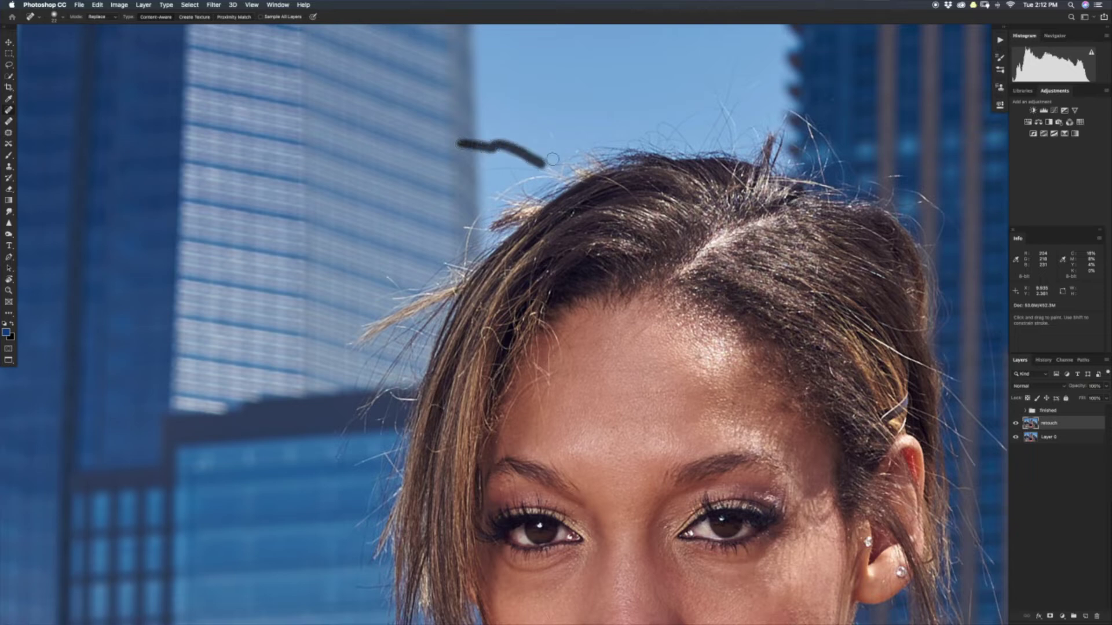
left_click_drag(549, 138, 557, 140)
mouse_move(387, 277)
left_mouse_down()
mouse_move(408, 293)
mouse_move(385, 276)
left_mouse_up()
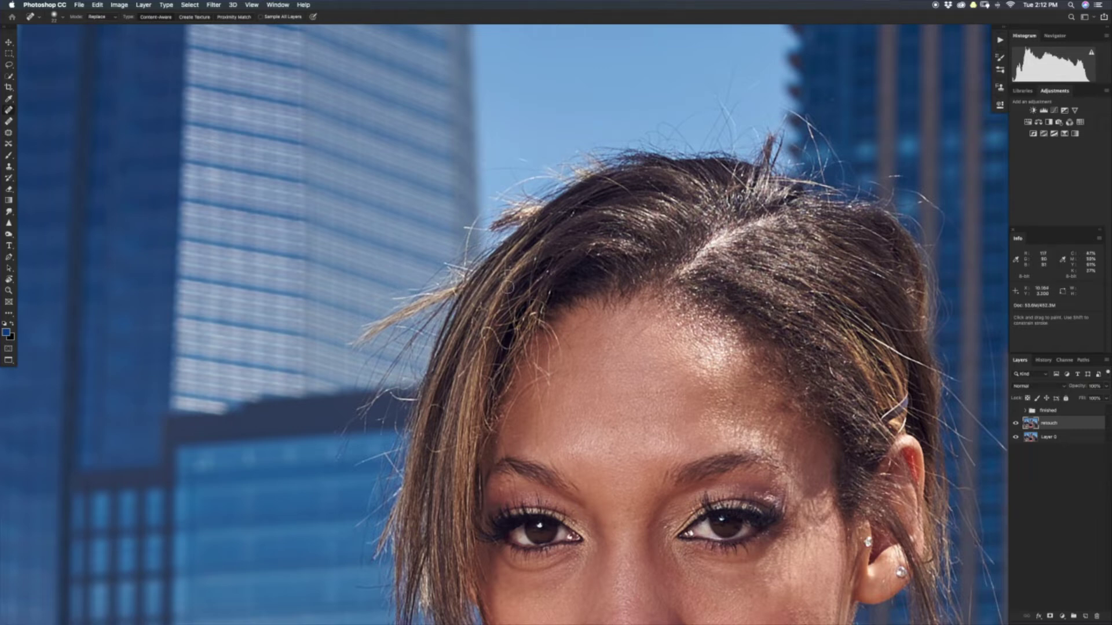
Remove the flyaway hairs standing out against the dark tower on the hair-clip side of the head.
scroll(579, 261, "right", 3)
scroll(579, 261, "down", 2)
left_click_drag(841, 149, 852, 151)
mouse_move(815, 184)
left_mouse_down()
mouse_move(719, 237)
mouse_move(776, 228)
mouse_move(788, 244)
mouse_move(755, 223)
mouse_move(767, 230)
mouse_move(759, 213)
left_mouse_up()
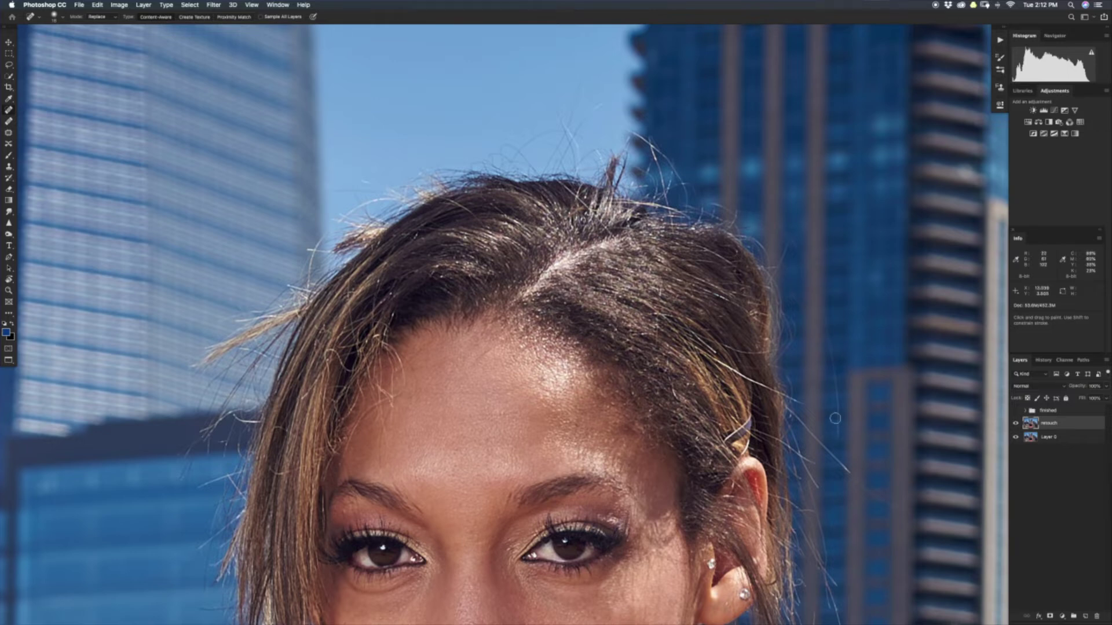
left_click_drag(790, 402, 727, 172)
Remove the loose hairs against the background between the neck and the hair hanging below the earring.
left_click_drag(636, 521, 654, 332)
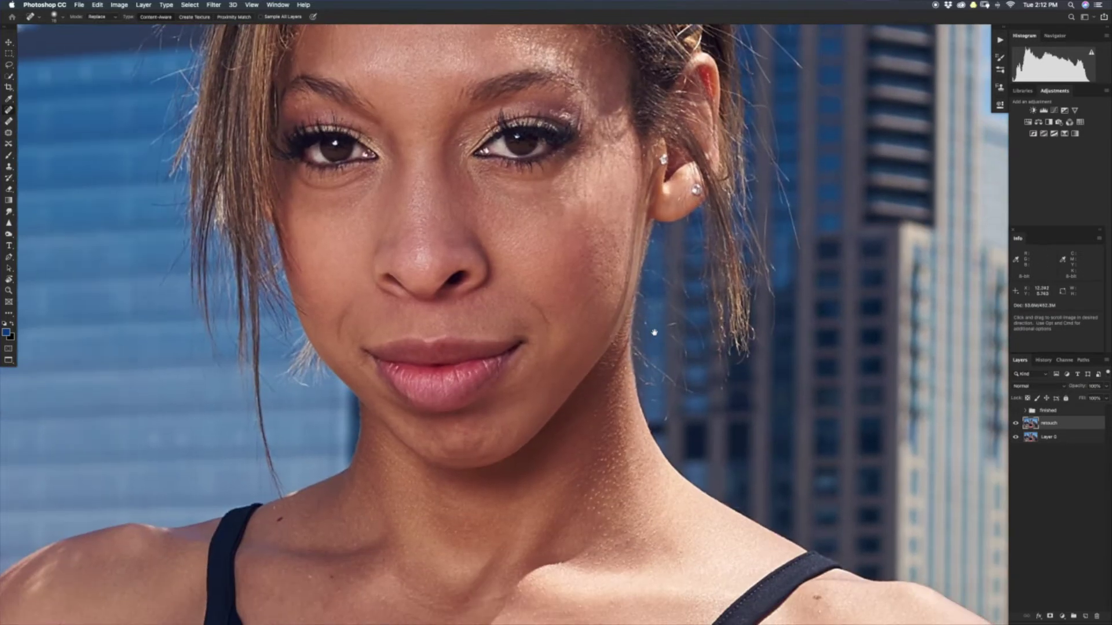
scroll(654, 332, "down", 2)
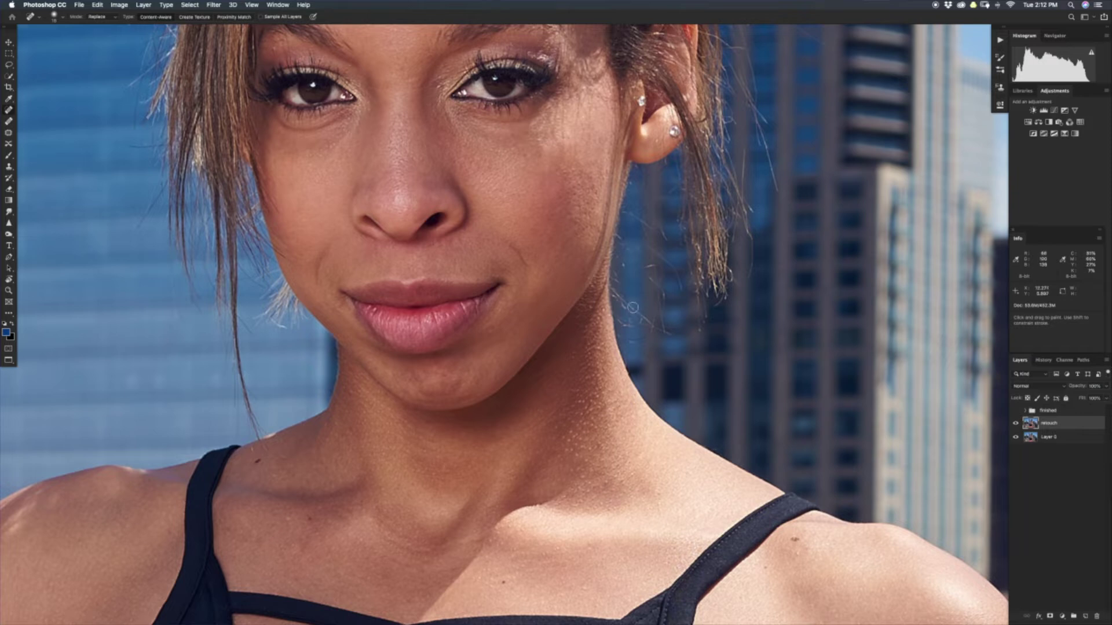
left_click_drag(644, 268, 666, 261)
mouse_move(620, 322)
left_mouse_down()
mouse_move(635, 321)
mouse_move(618, 318)
left_mouse_up()
Clean up the fine stray hairs over the forehead near the hairline with the Spot Healing Brush.
left_click_drag(561, 216, 648, 324)
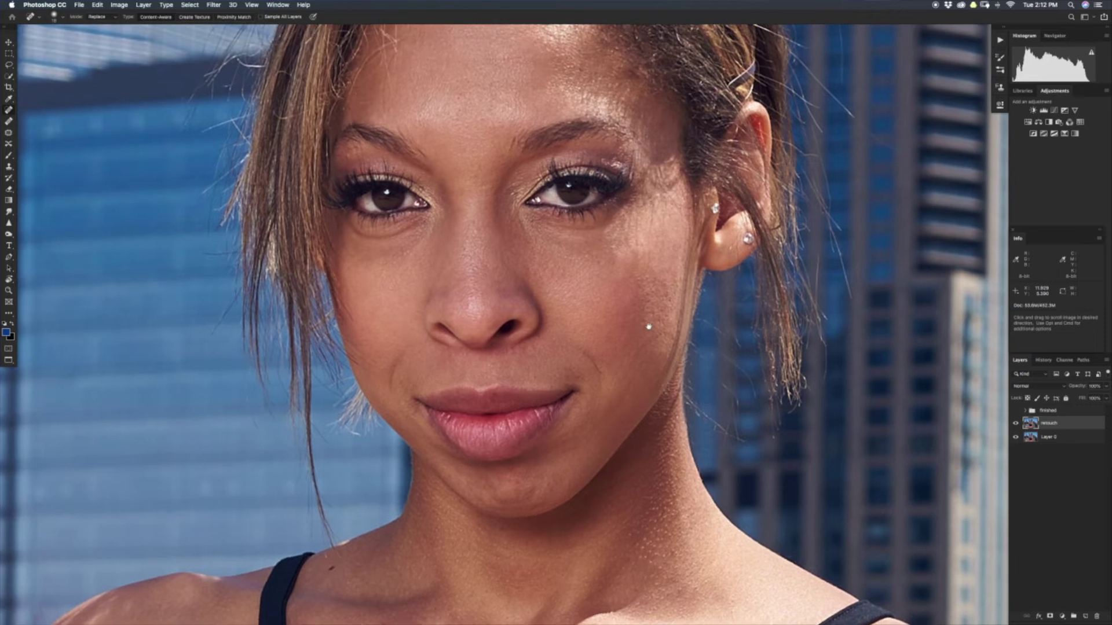
left_click_drag(578, 280, 646, 351)
left_click_drag(520, 248, 582, 345)
mouse_move(515, 279)
left_mouse_down()
mouse_move(514, 235)
mouse_move(524, 277)
mouse_move(517, 247)
left_mouse_up()
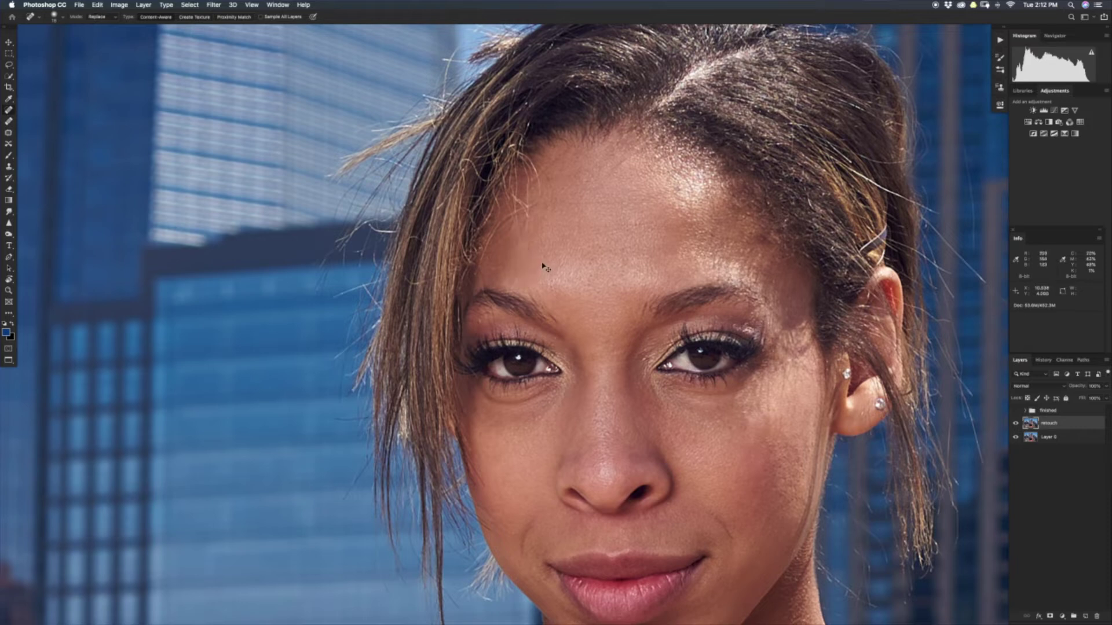
mouse_move(525, 214)
left_mouse_down()
mouse_move(524, 263)
mouse_move(504, 268)
left_mouse_up()
Heal the reddish mark at the inner elbow with the Healing Brush.
key("z")
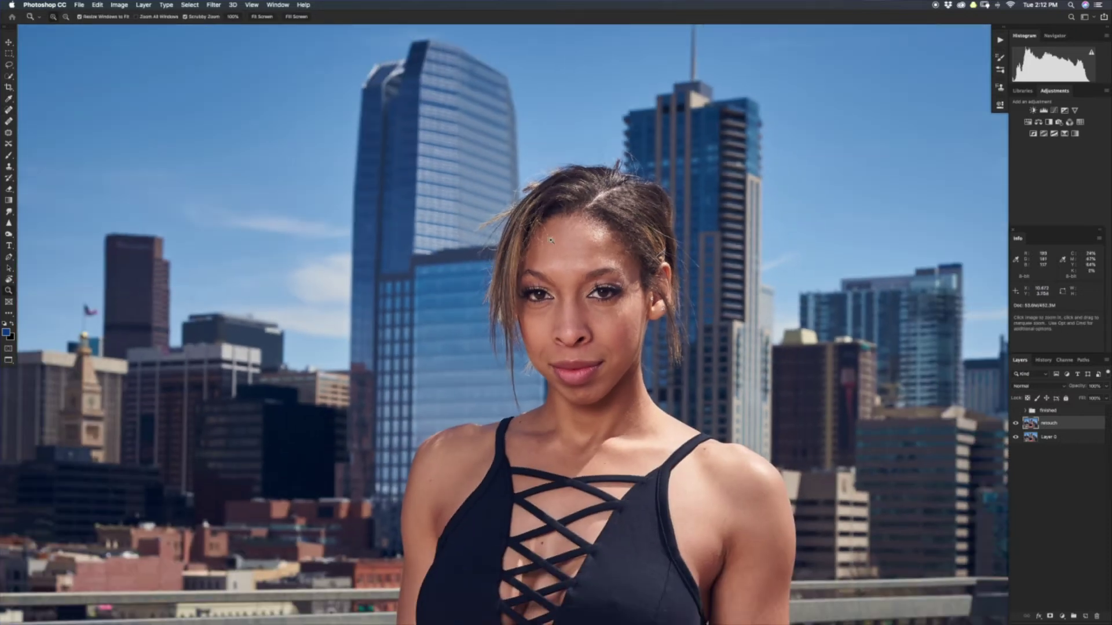
scroll(576, 290, "down", 10)
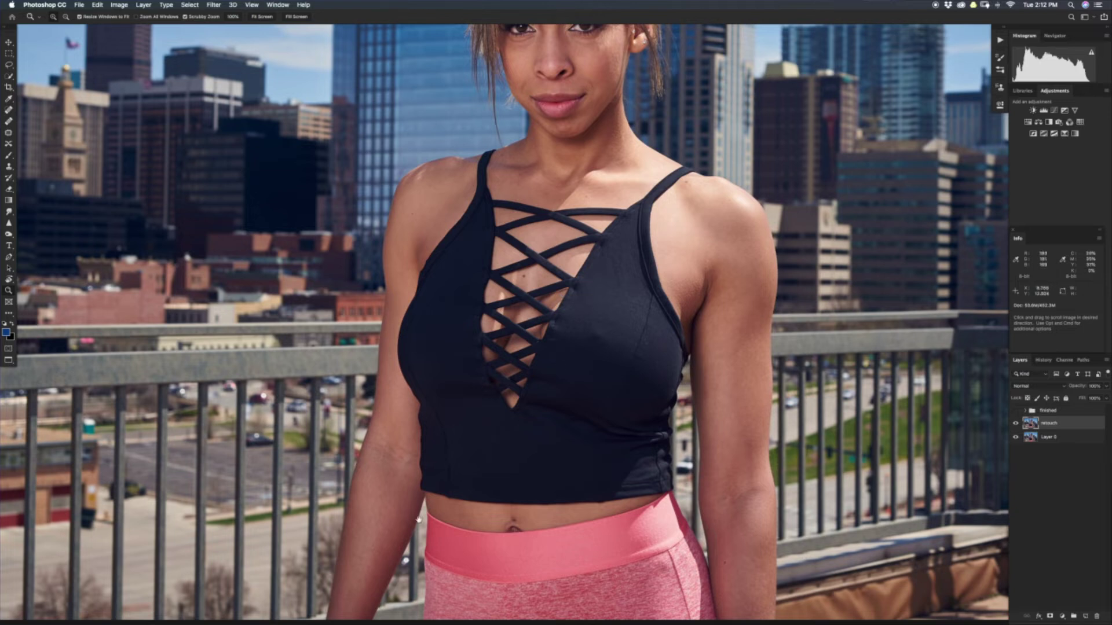
left_click(393, 463)
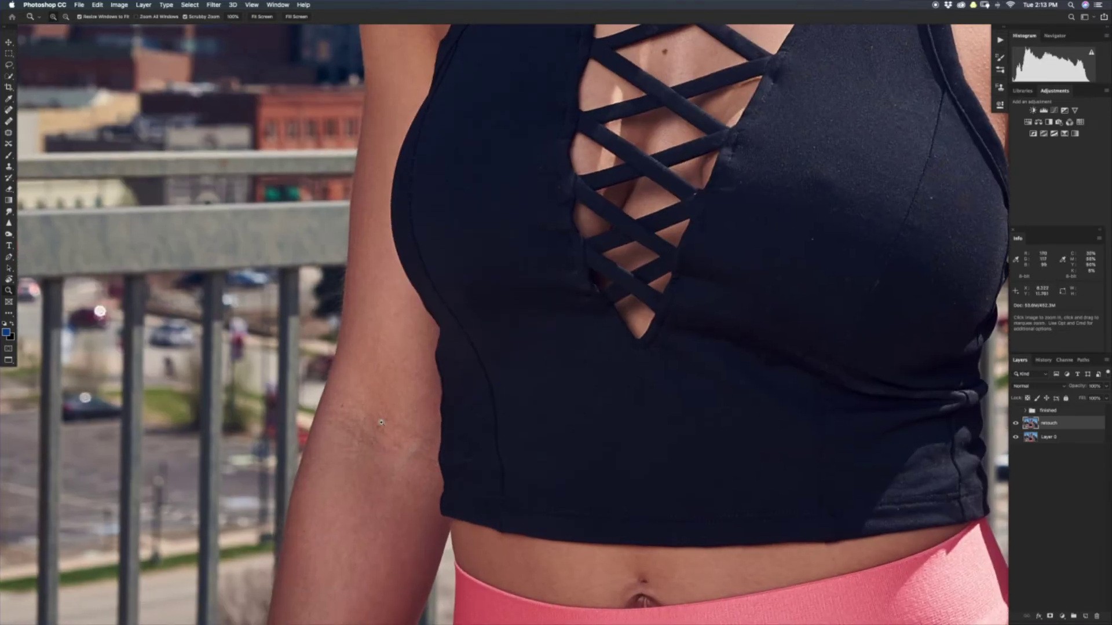
key("j")
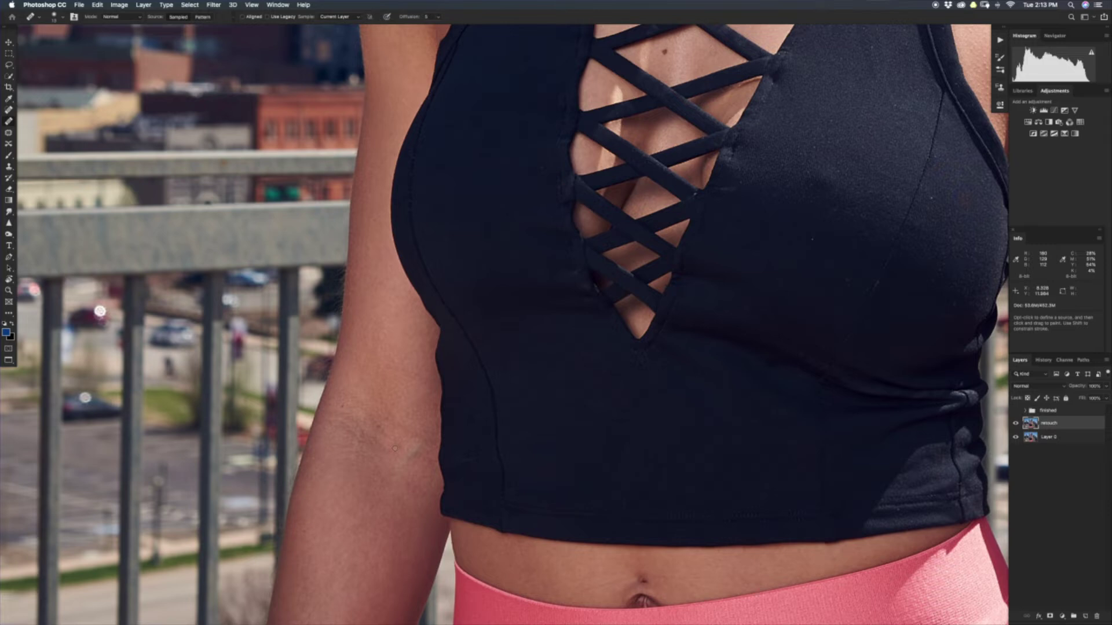
left_click_drag(423, 469, 435, 469)
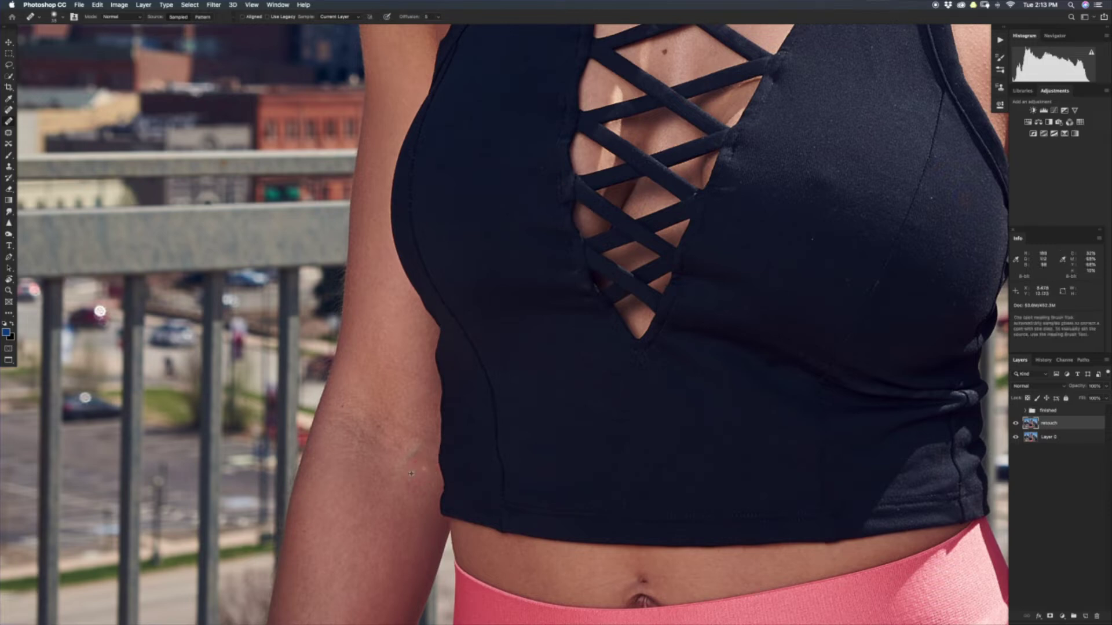
Heal the lint specks on the chest of the black top, sampling clean fabric nearby.
key("z")
left_click(413, 499, "alt")
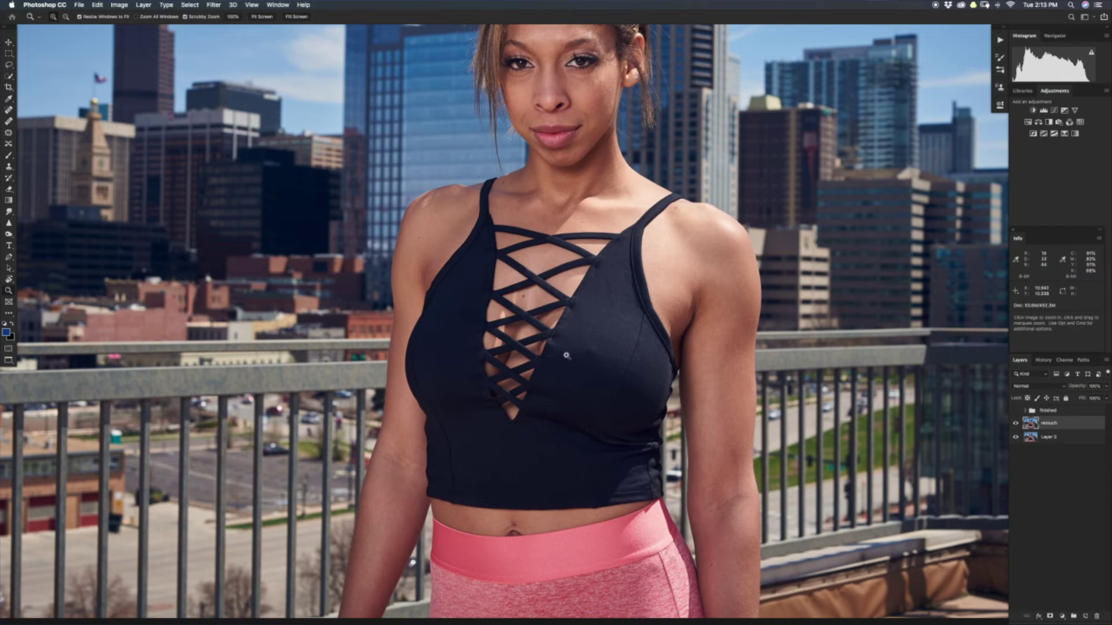
left_click(581, 305)
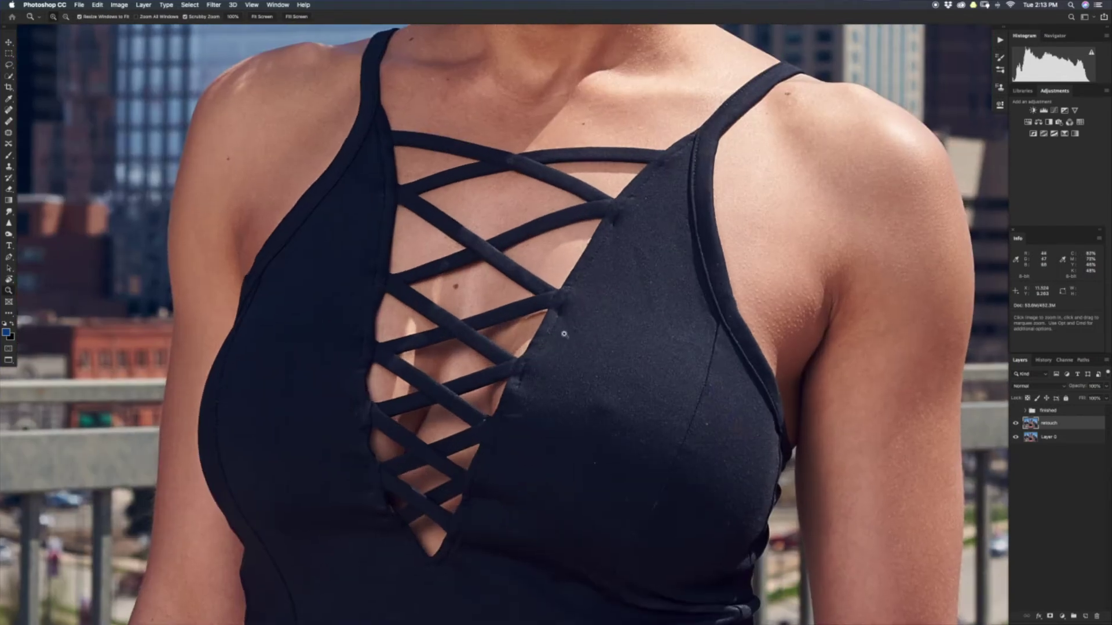
key("j")
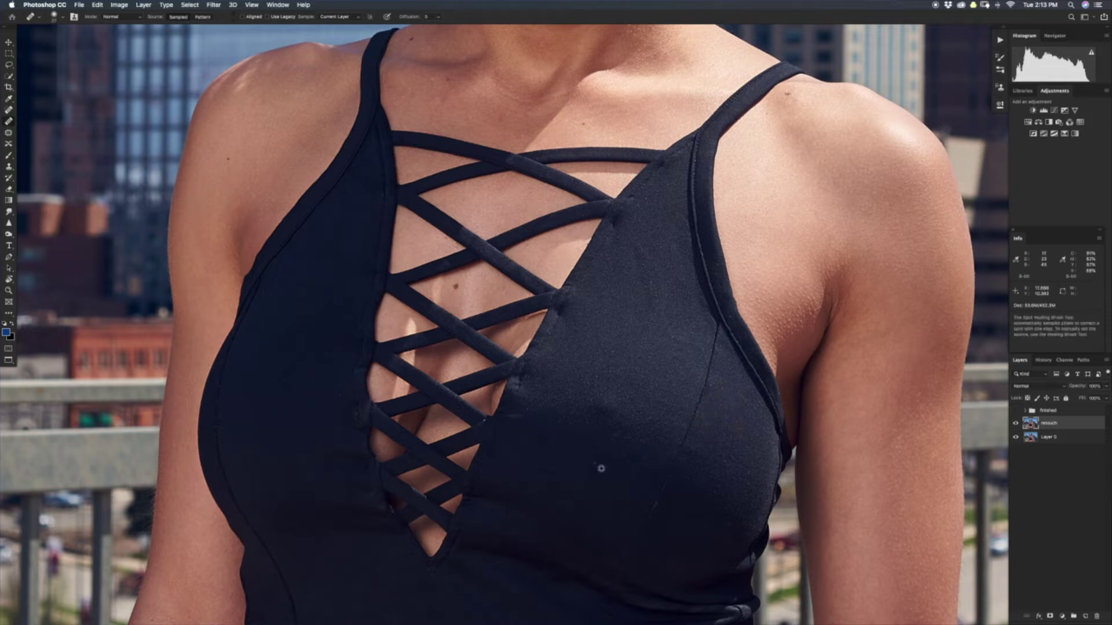
mouse_move(607, 403)
left_mouse_down()
mouse_move(617, 408)
mouse_move(567, 393)
mouse_move(611, 411)
mouse_move(598, 414)
mouse_move(600, 431)
mouse_move(523, 450)
mouse_move(534, 460)
left_mouse_up()
left_click(557, 398, "alt")
Inspect the retouched photo as a whole and the face up close for remaining flaws.
key("z")
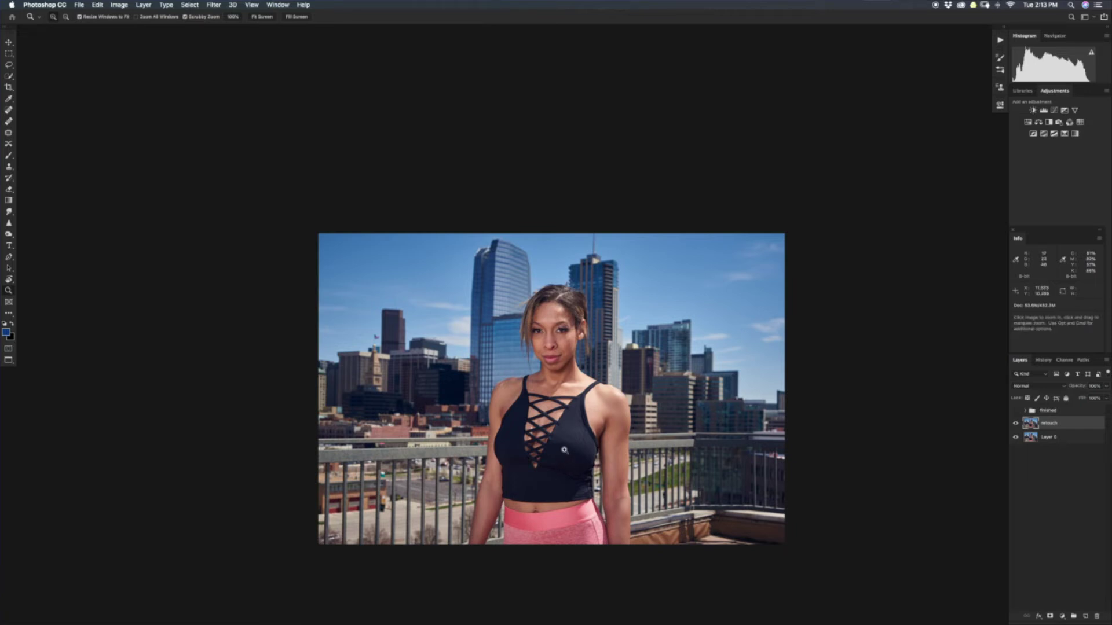
left_click(566, 461)
left_click_drag(565, 298, 575, 260)
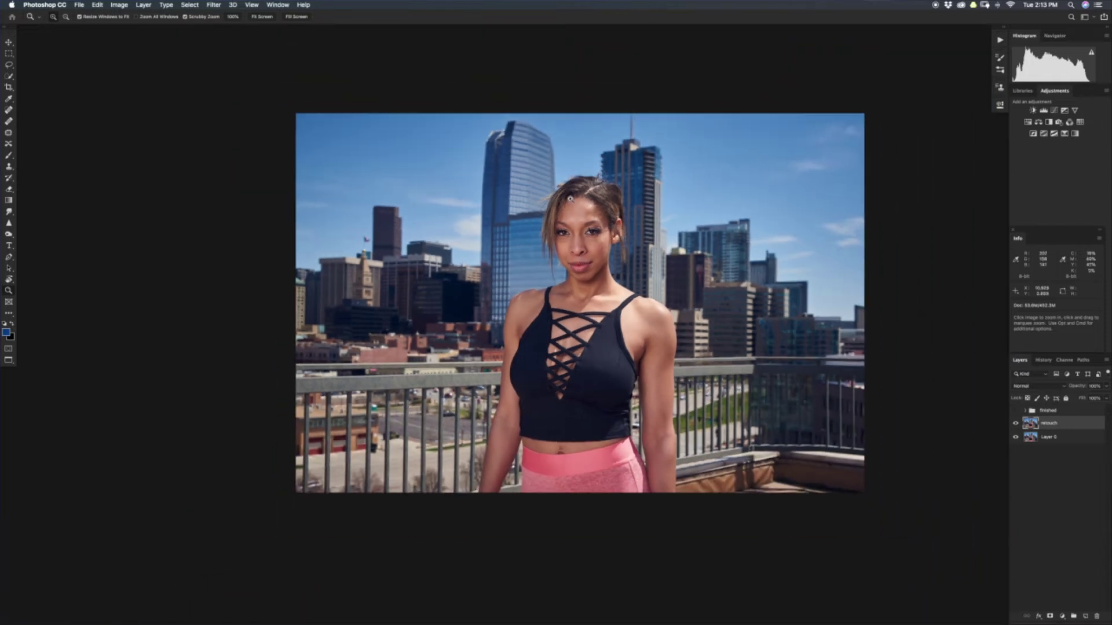
left_click(591, 237)
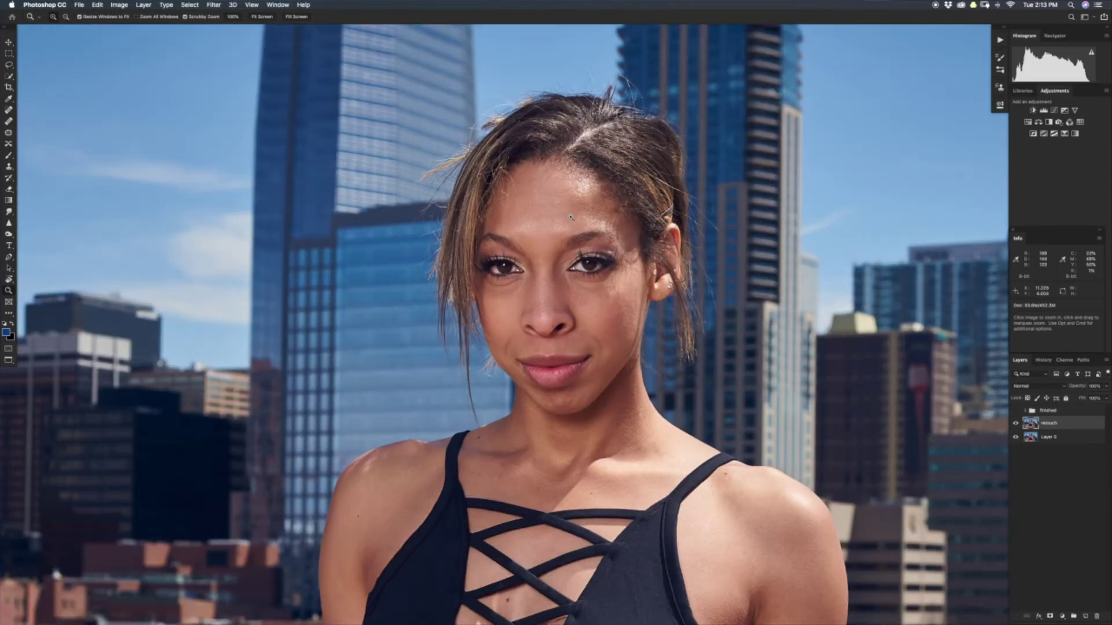
left_click(571, 217)
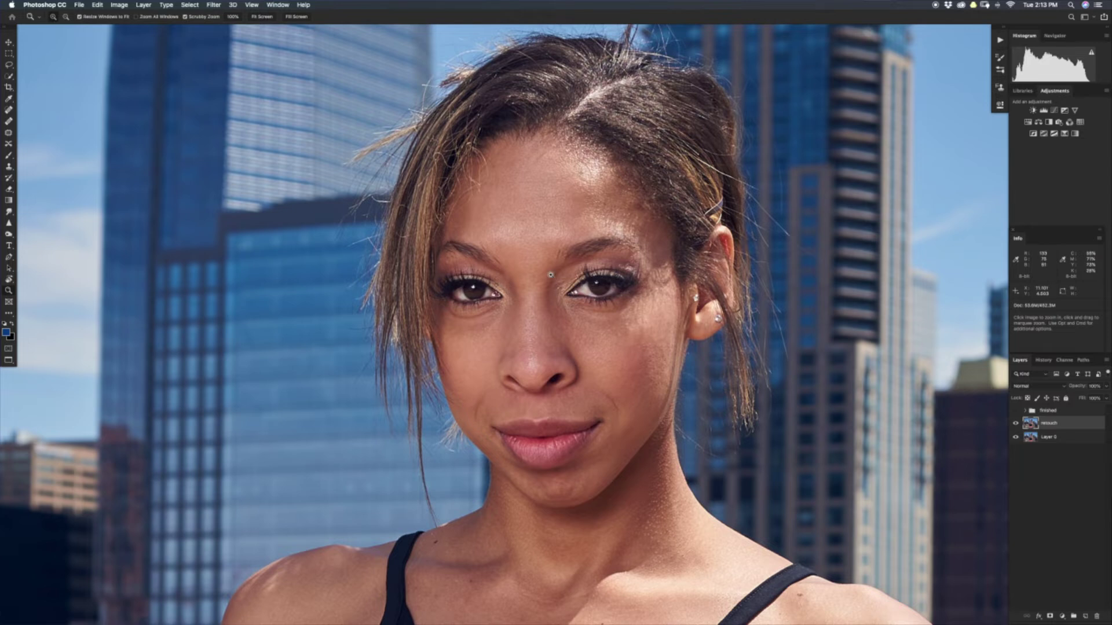
left_click(443, 248)
key("j")
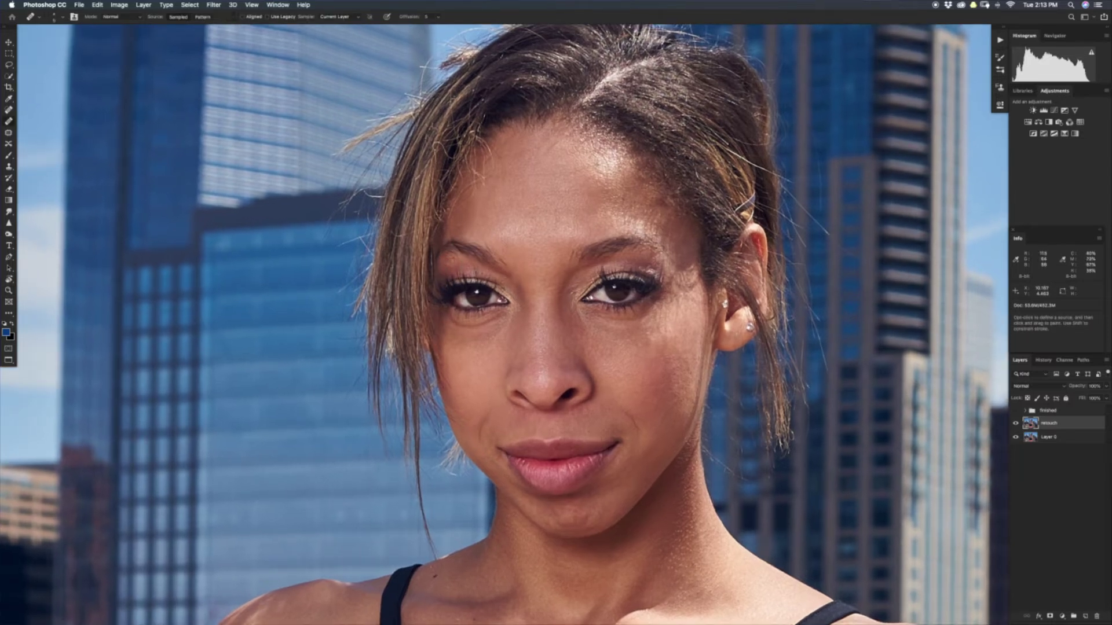
key("z")
left_click(526, 276, "alt")
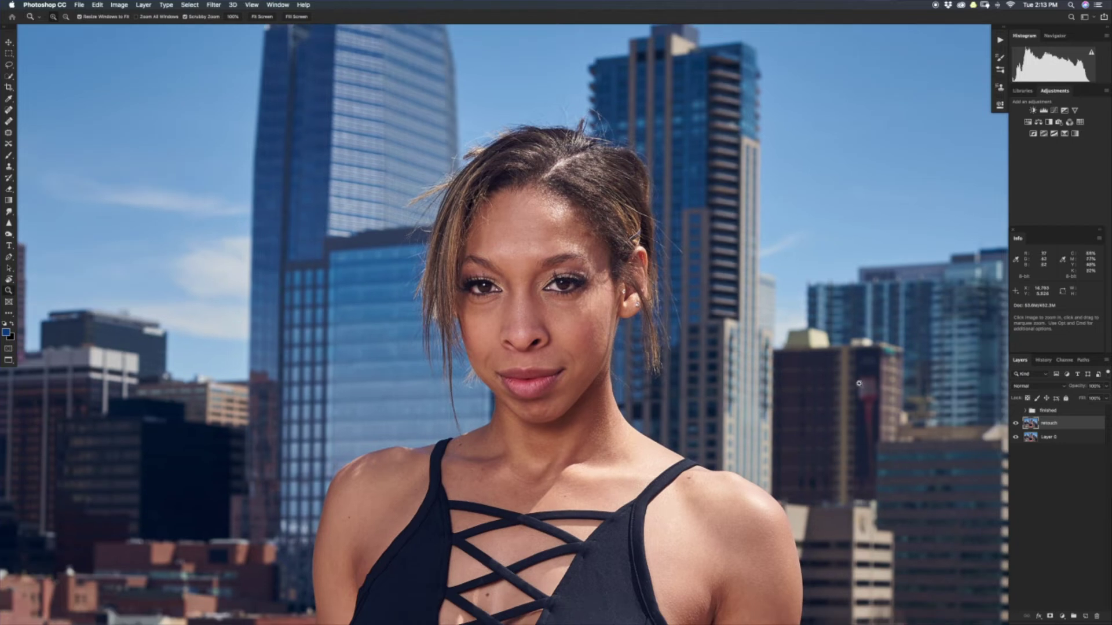
Compare the picture with and without the retouch layer and check the face and the full frame.
left_click(1015, 424)
left_click(1015, 425)
left_click(1016, 425)
left_click(1016, 426)
left_click(1017, 426)
left_click(1016, 425)
left_click(1017, 425)
left_click(1018, 426)
left_click(1017, 426)
left_click(1017, 426)
left_click(1017, 427)
left_click_drag(642, 246, 666, 258)
left_click_drag(509, 306, 640, 286)
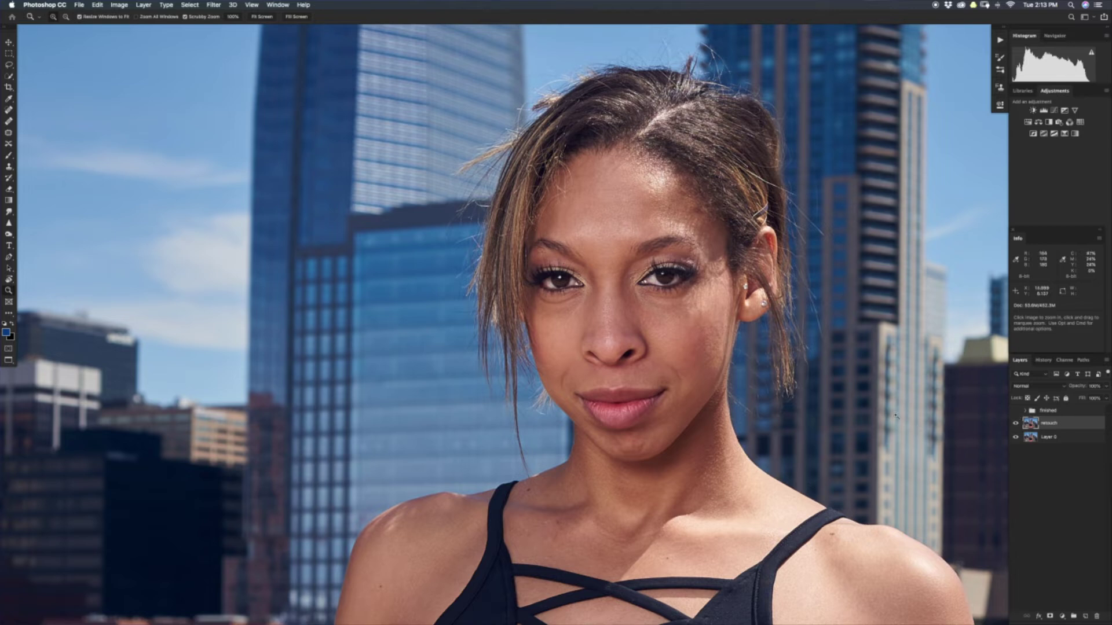
left_click_drag(858, 384, 793, 383)
left_click_drag(680, 300, 455, 241)
left_click_drag(578, 313, 570, 309)
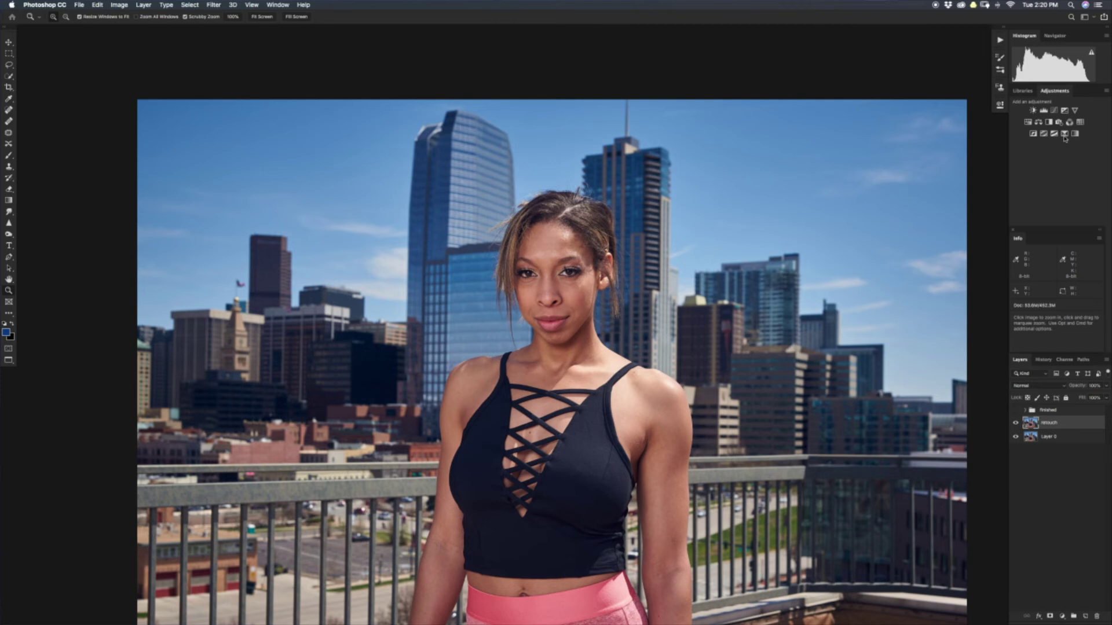
Add a Selective Color adjustment above the retouch layer and set its Blues to about +51 black and +10 yellow.
left_click(1064, 134)
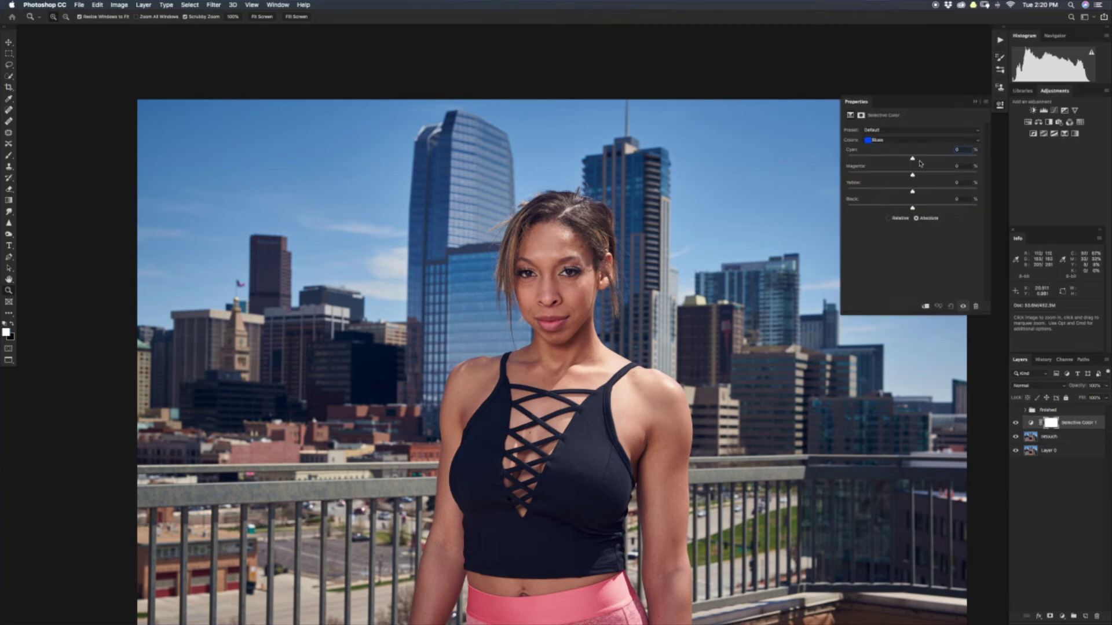
left_click_drag(852, 198, 869, 202)
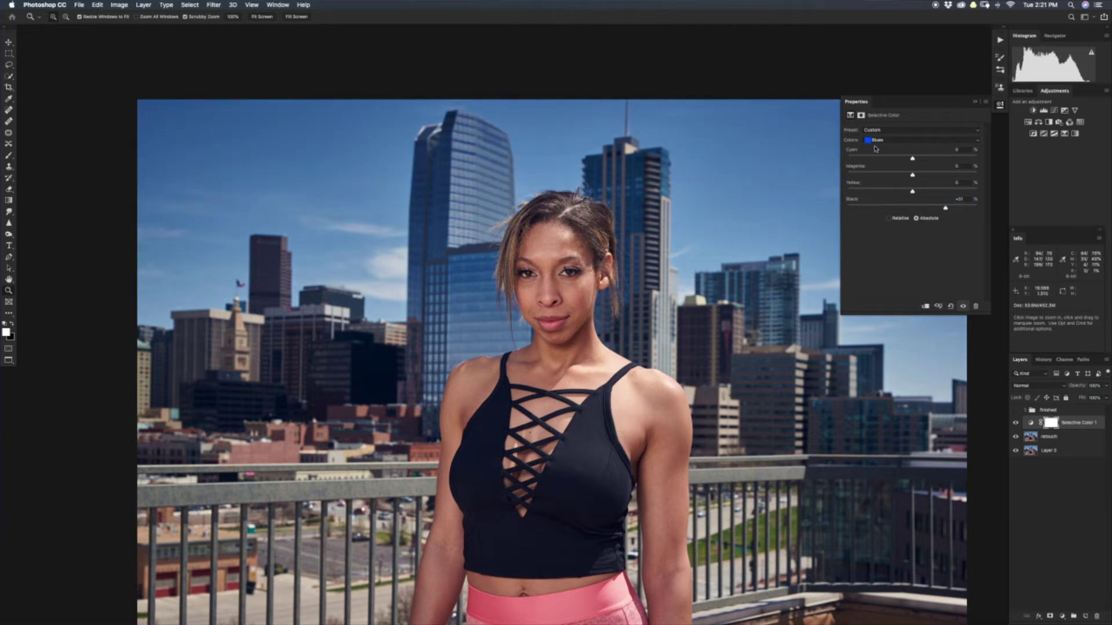
left_click_drag(858, 184, 862, 185)
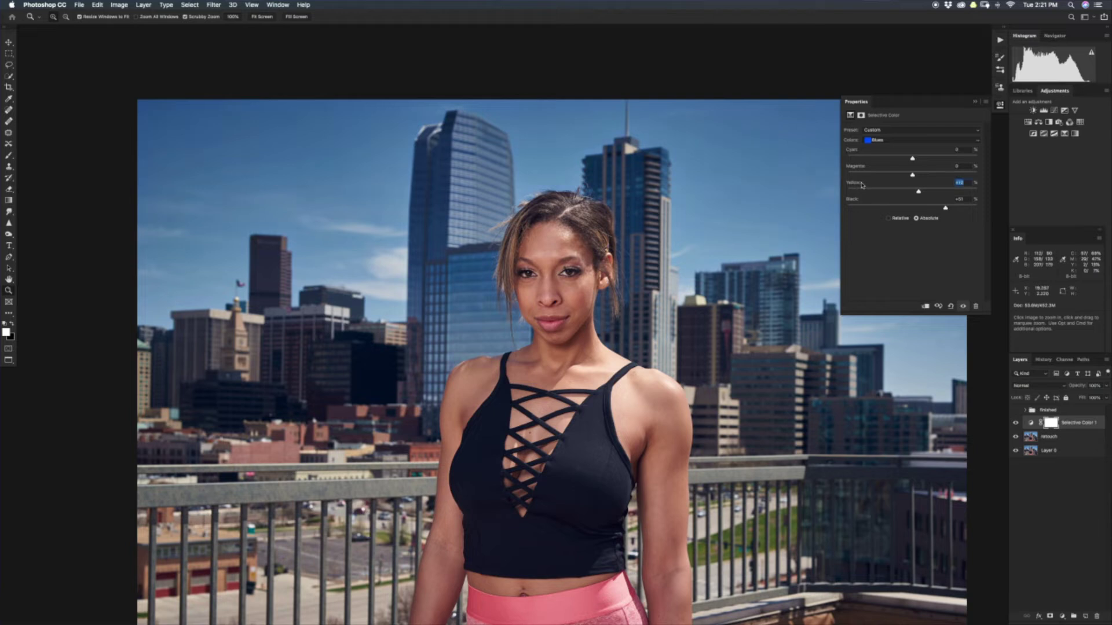
Set the Cyans of the Selective Color adjustment to about +48 black and +12 yellow, then collapse its properties.
left_click(879, 140)
left_click(877, 133)
left_click_drag(860, 200, 867, 200)
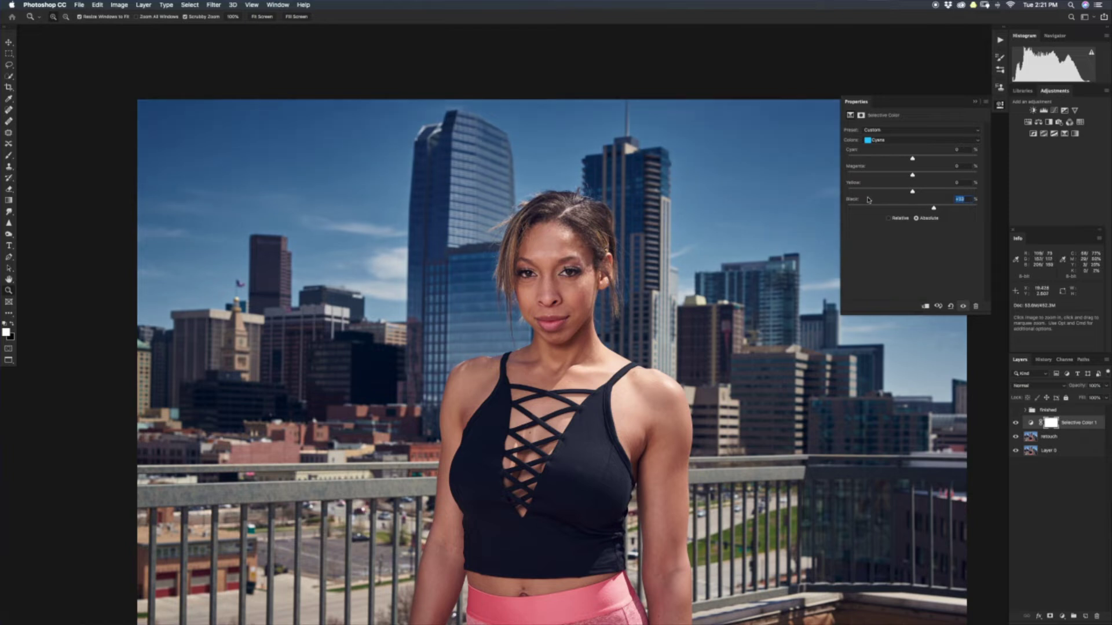
left_click_drag(874, 200, 860, 185)
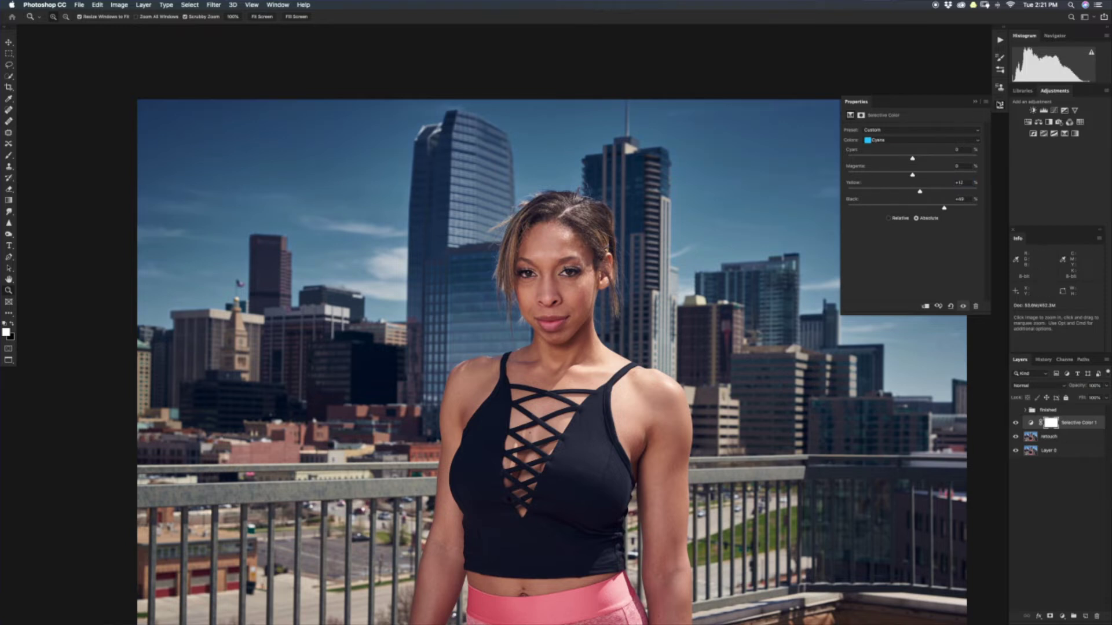
left_click(999, 106)
Compare the full image with and without the Selective Color adjustment.
left_click_drag(835, 210, 799, 216)
left_click_drag(716, 243, 685, 233)
left_click_drag(692, 245, 675, 251)
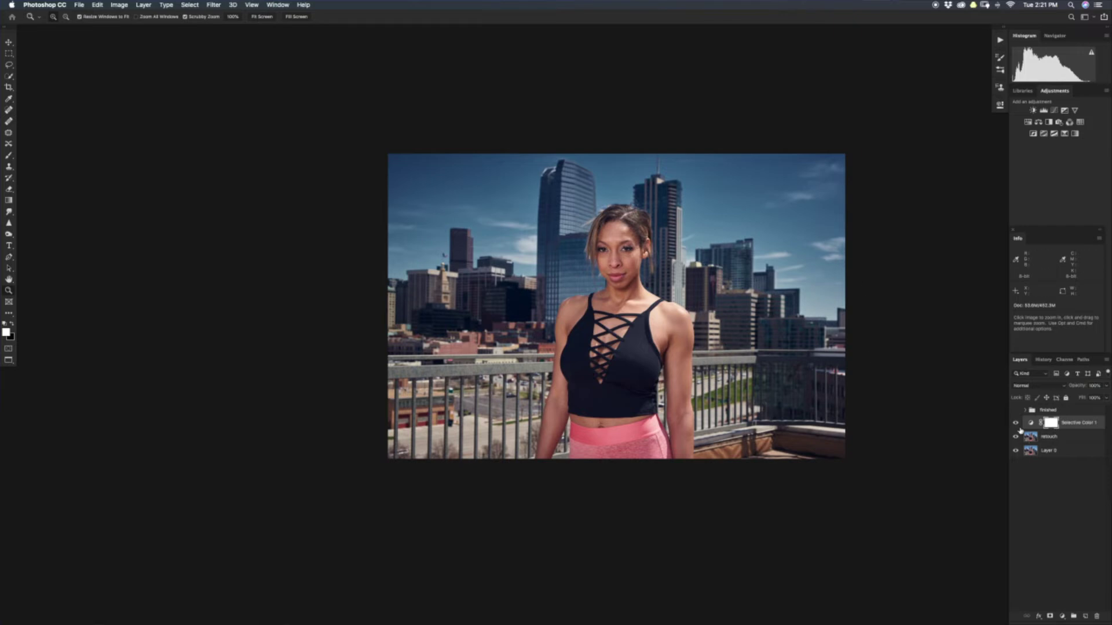
left_click(1015, 424)
left_click(1014, 424)
left_click(1015, 423)
left_click(1015, 423)
left_click(1015, 423)
left_click(1015, 424)
left_click(1015, 423)
left_click(1015, 423)
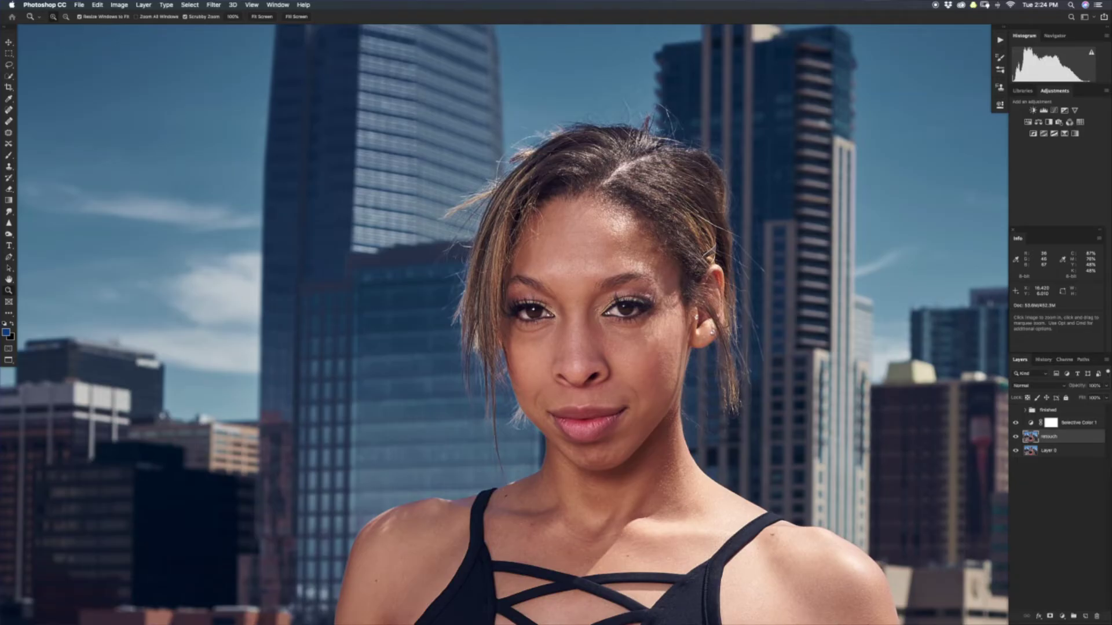
Duplicate the retouch layer twice beneath the Selective Color adjustment.
key("super+j")
key("super+j")
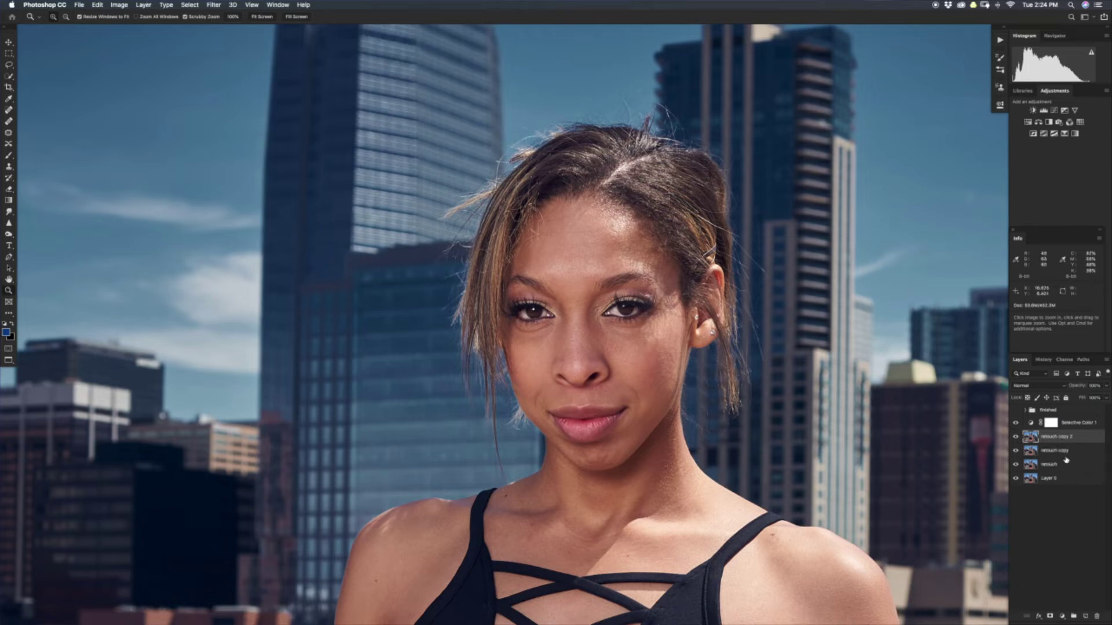
Group the two retouch copies, name the group FS and expand it to show its layers.
left_click(1062, 450, "shift")
key("super+g")
double_click(1046, 434)
type("f")
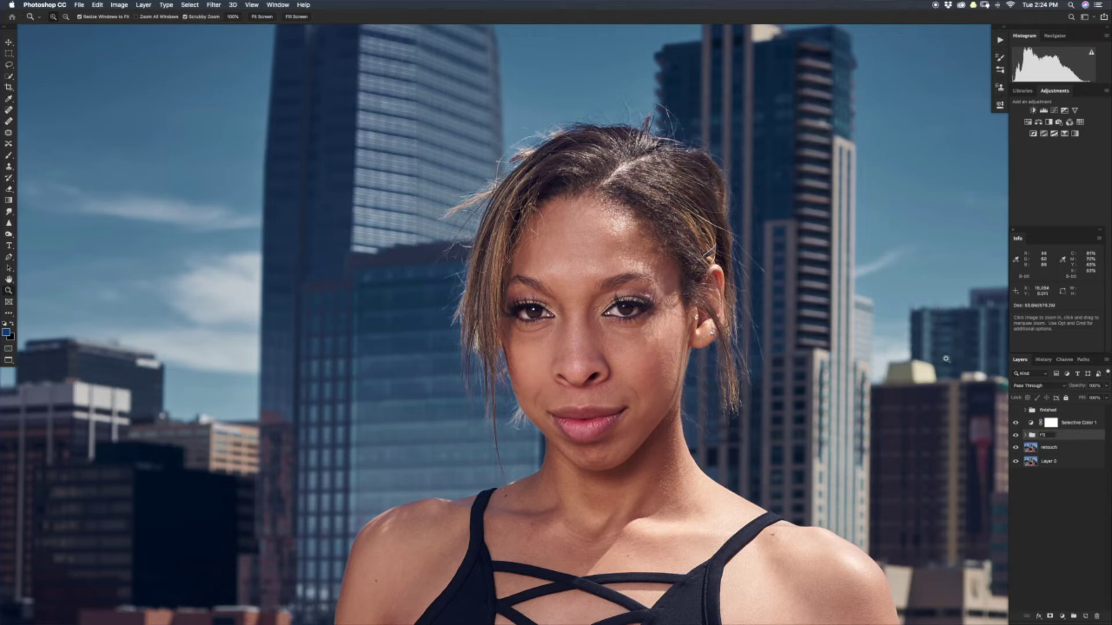
key("Return")
left_click(1025, 438)
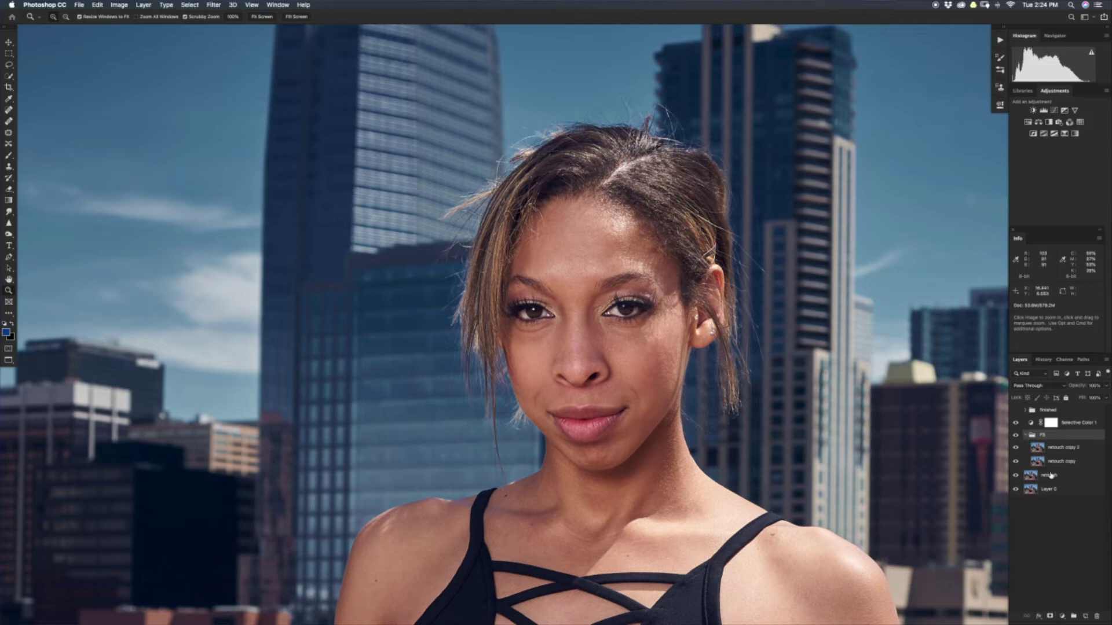
Rename the lower retouch copy in the FS group as color and the upper one as details.
double_click(1057, 462)
type("cl")
key("Return")
double_click(1058, 450)
type("detail")
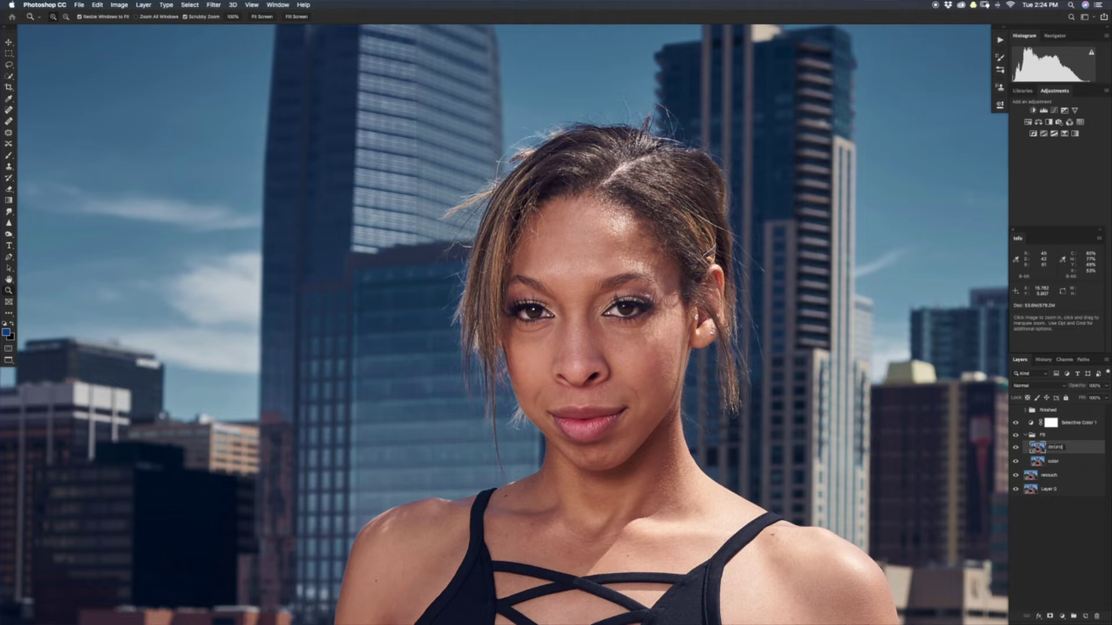
key("Return")
Hide the details layer and apply a Gaussian Blur with a radius of 6 pixels to the color layer.
left_click(1015, 448)
left_click(1038, 463)
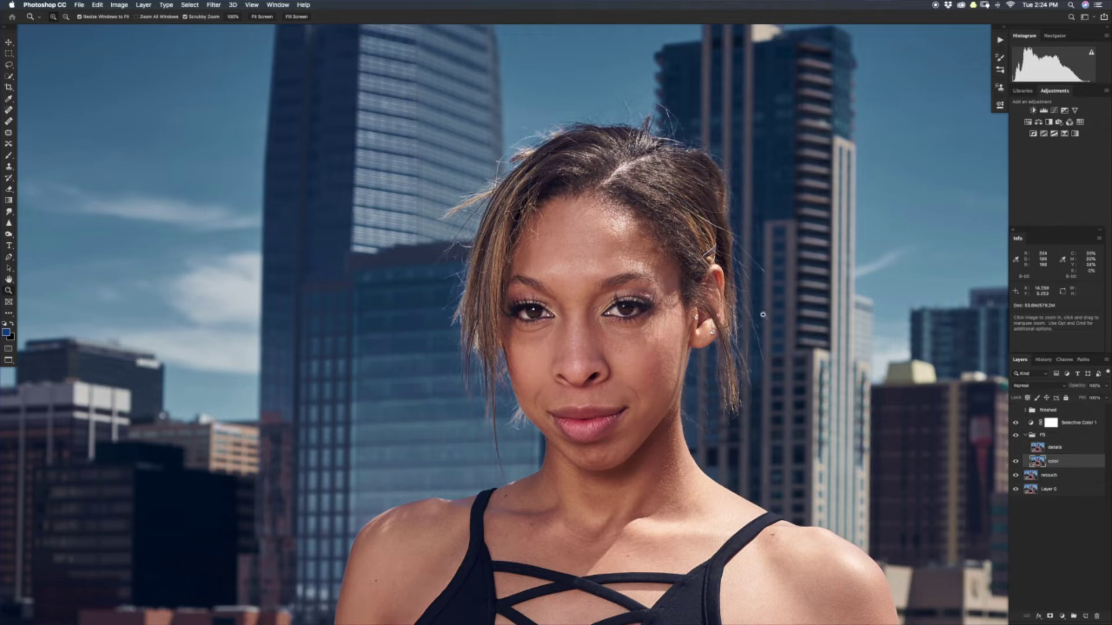
left_click(213, 5)
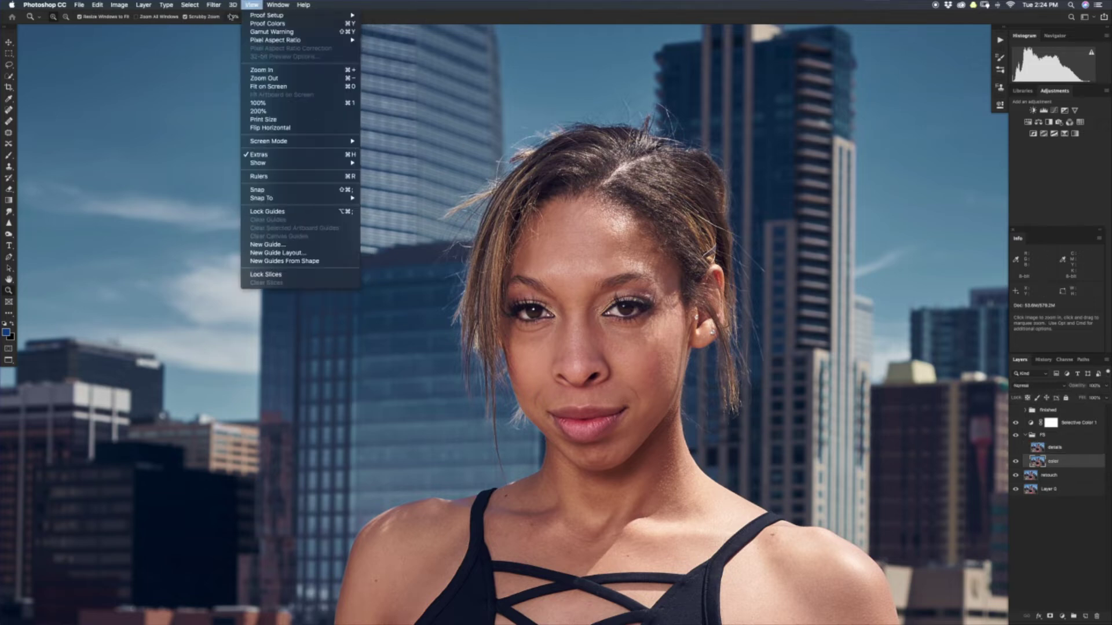
left_click(212, 4)
left_click(211, 4)
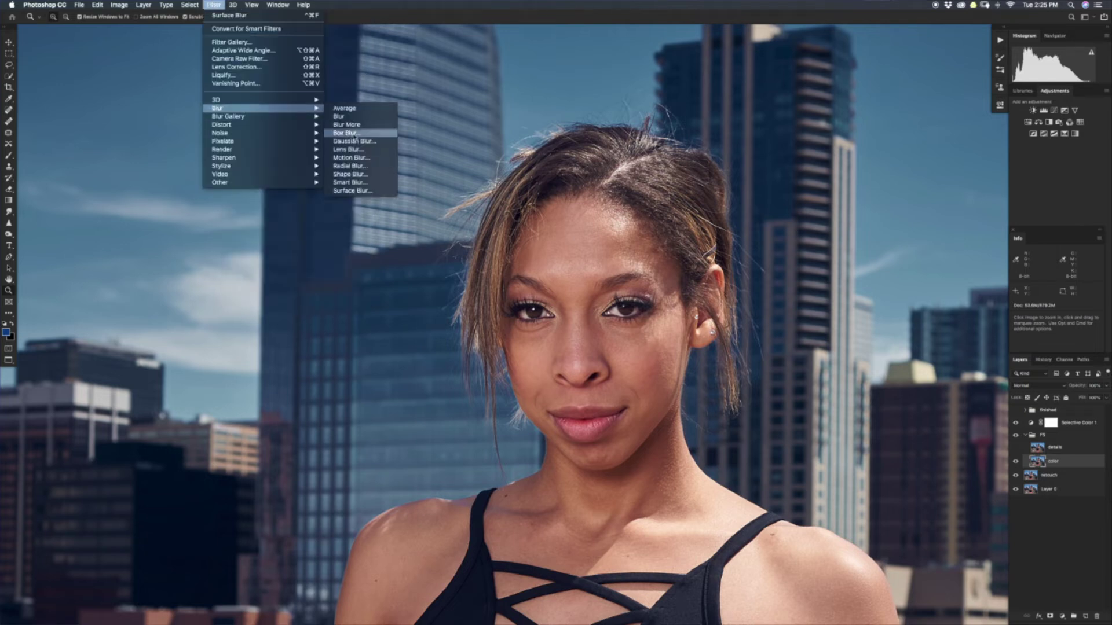
left_click(350, 140)
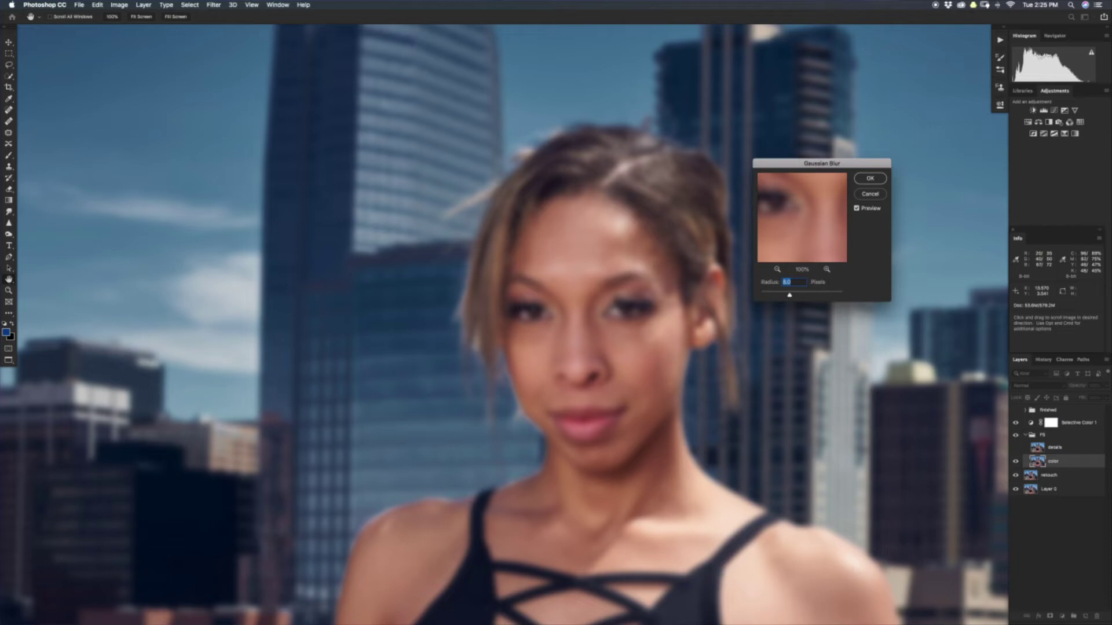
type("7")
left_click(577, 281)
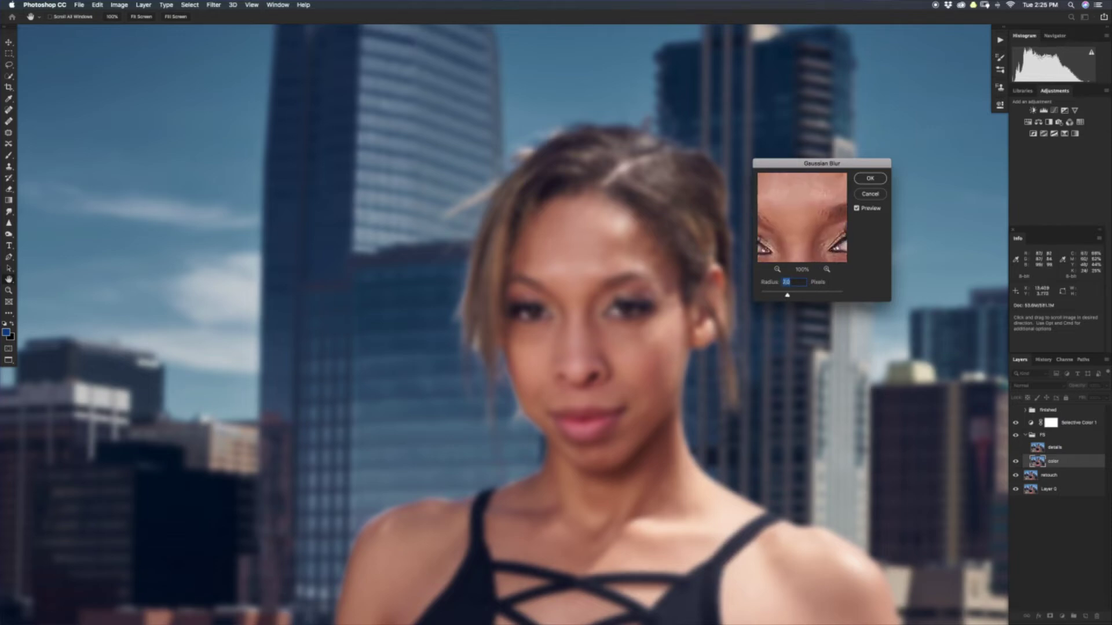
left_click_drag(806, 190, 799, 249)
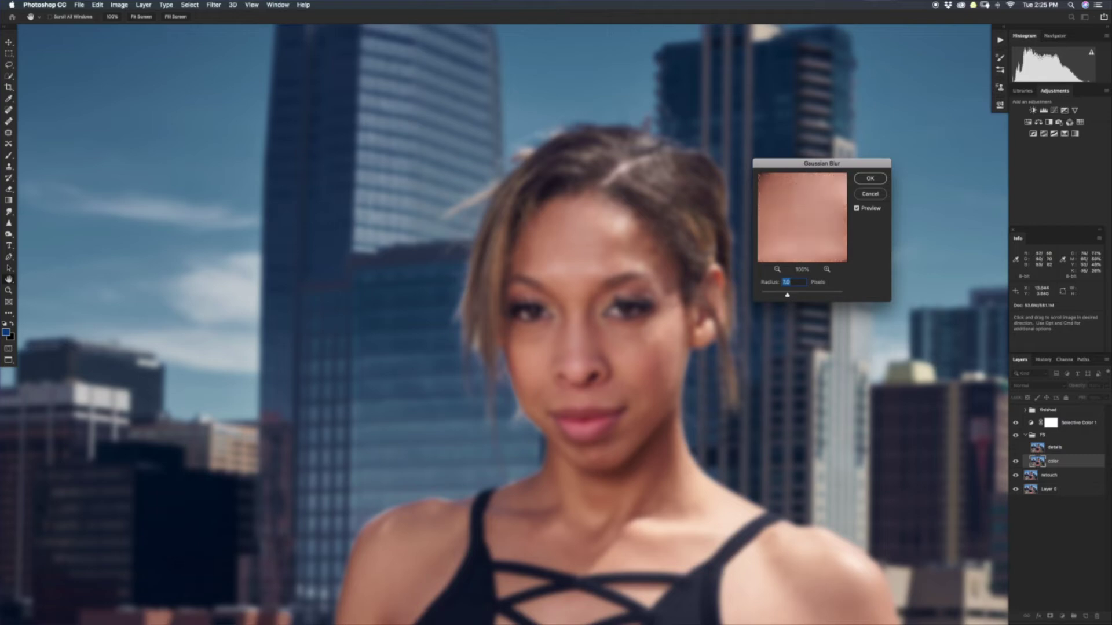
mouse_move(793, 235)
left_mouse_down()
mouse_move(834, 223)
mouse_move(782, 226)
left_mouse_up()
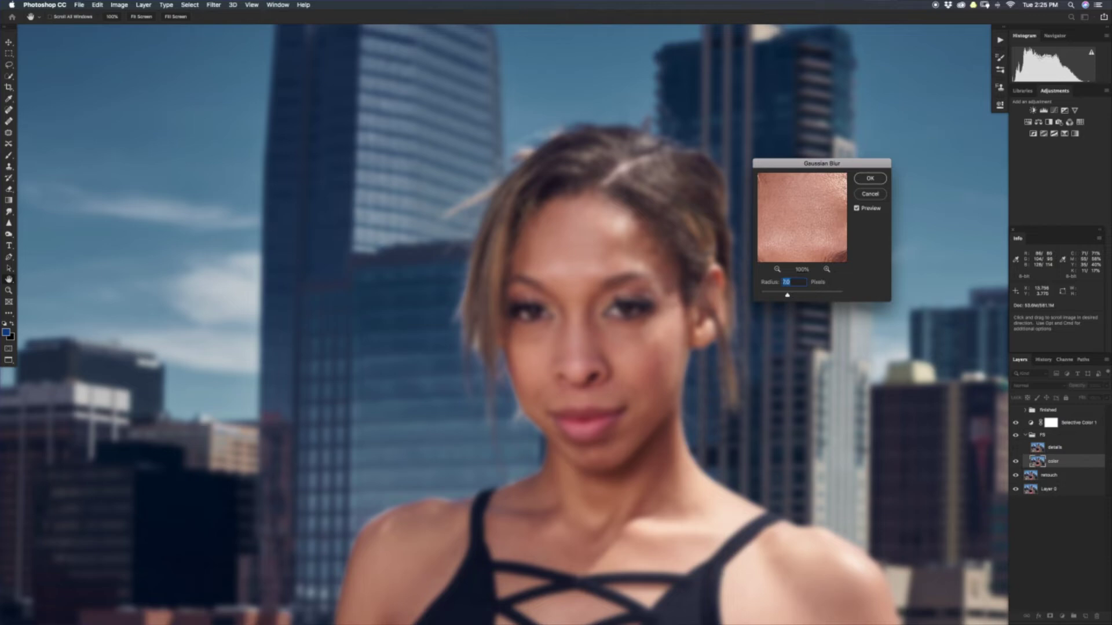
type("6")
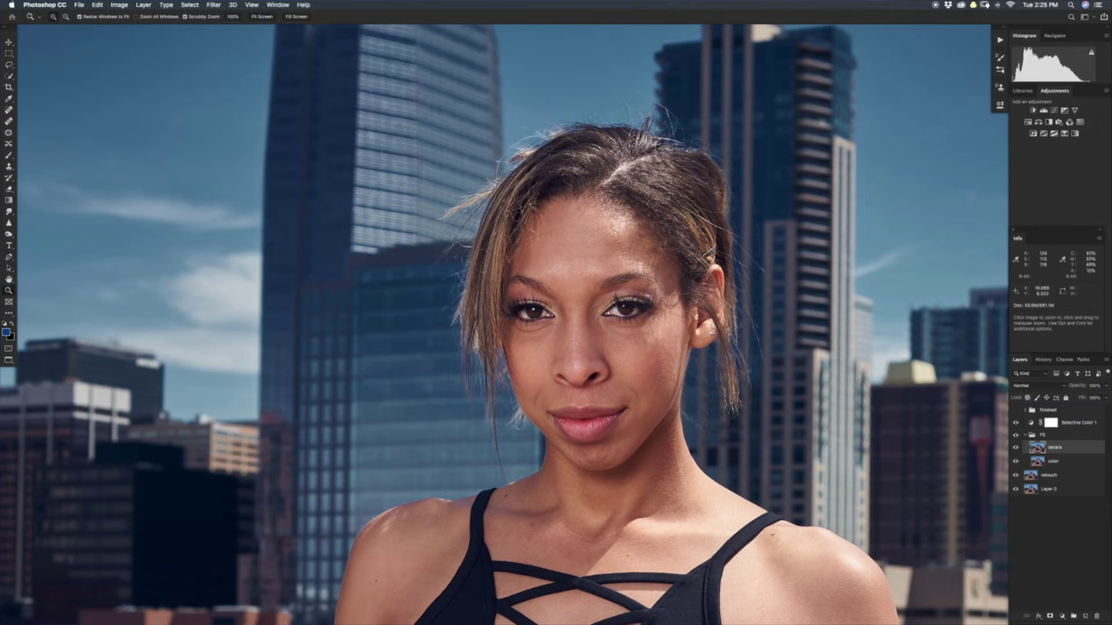
Use Apply Image on the details layer with the color layer as source, Subtract blending, scale 2 and offset 128.
left_click(119, 5)
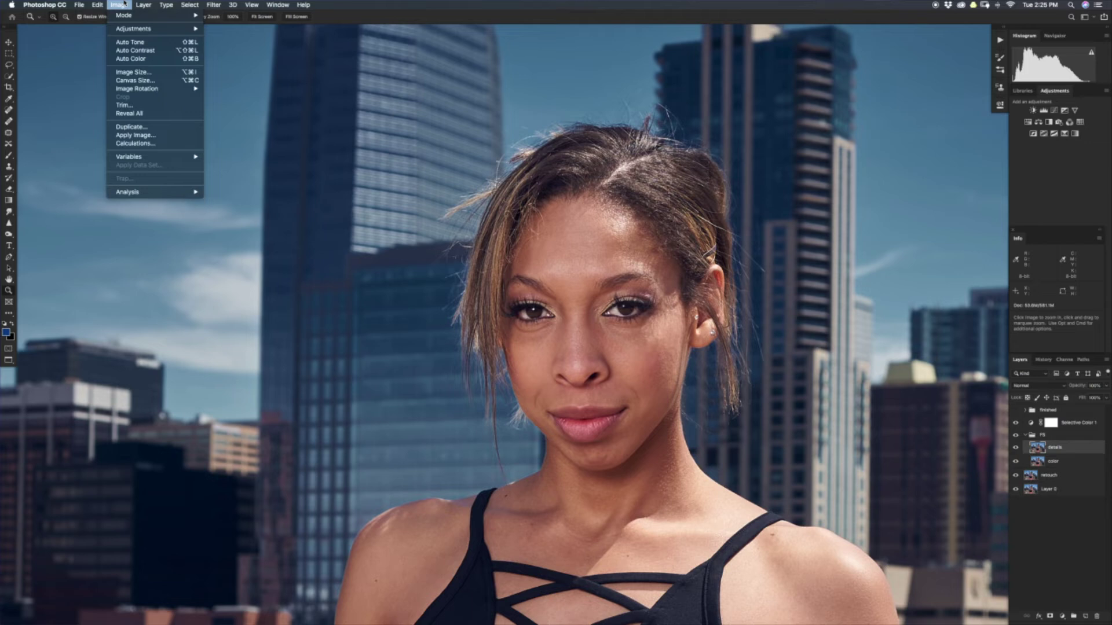
left_click(148, 134)
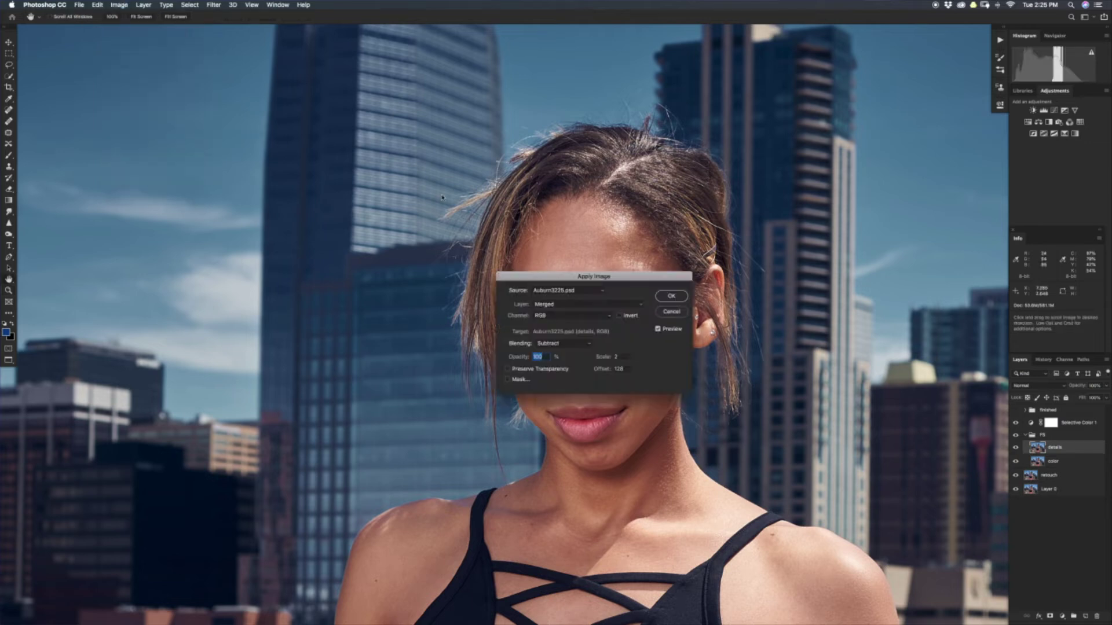
left_click(559, 304)
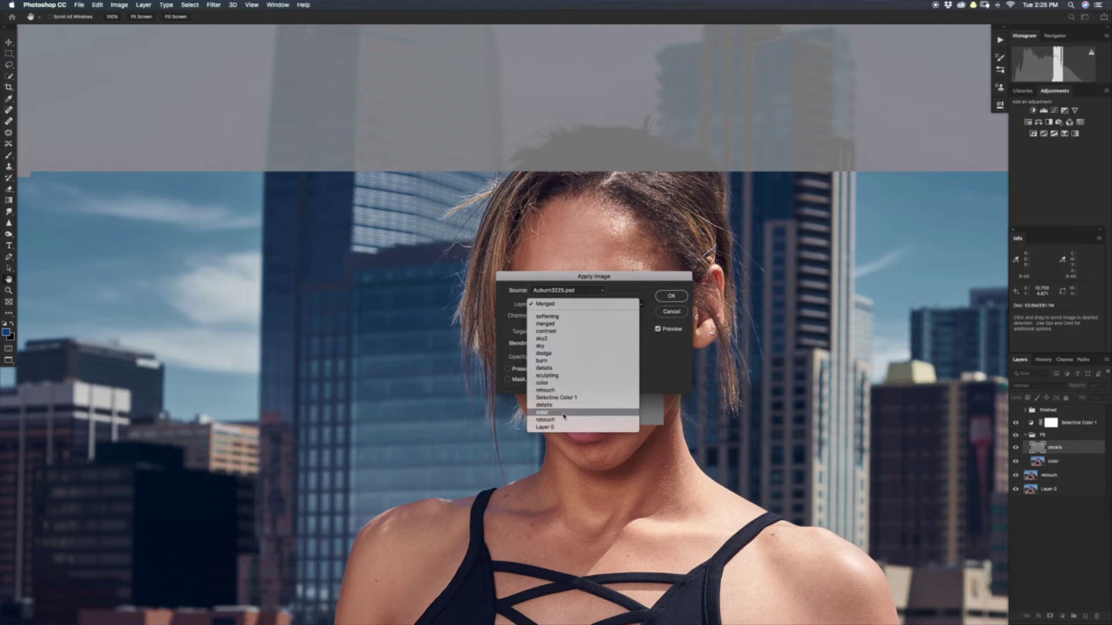
left_click(556, 393)
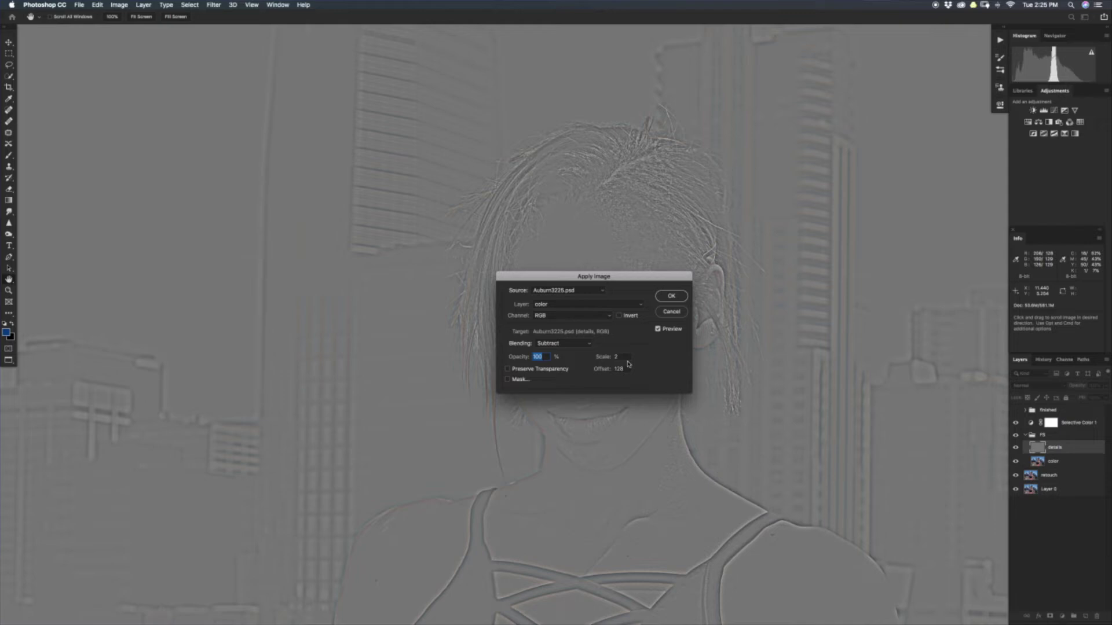
left_click_drag(626, 377, 820, 382)
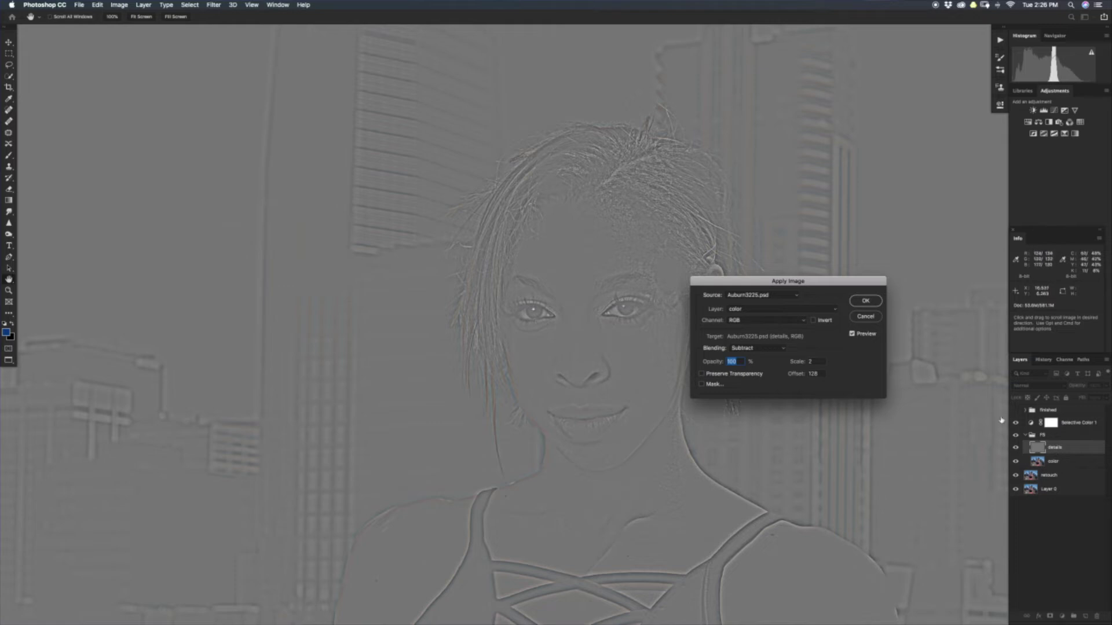
left_click(865, 300)
Set the details layer's blend mode to Linear Light and compare the image with and without the FS group.
left_click(1029, 385)
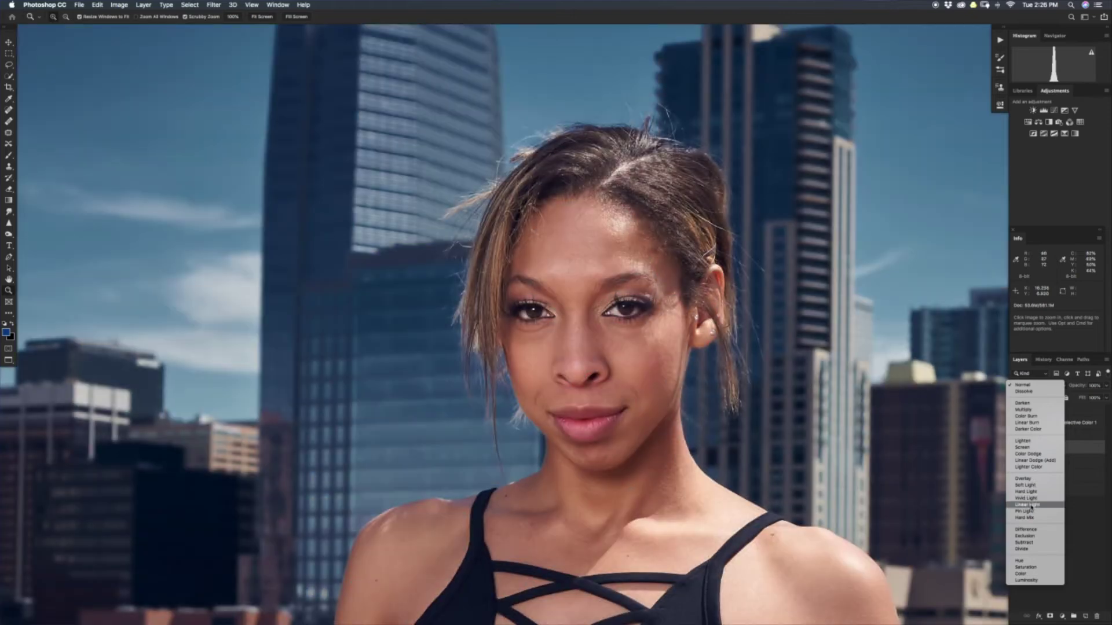
left_click(1028, 505)
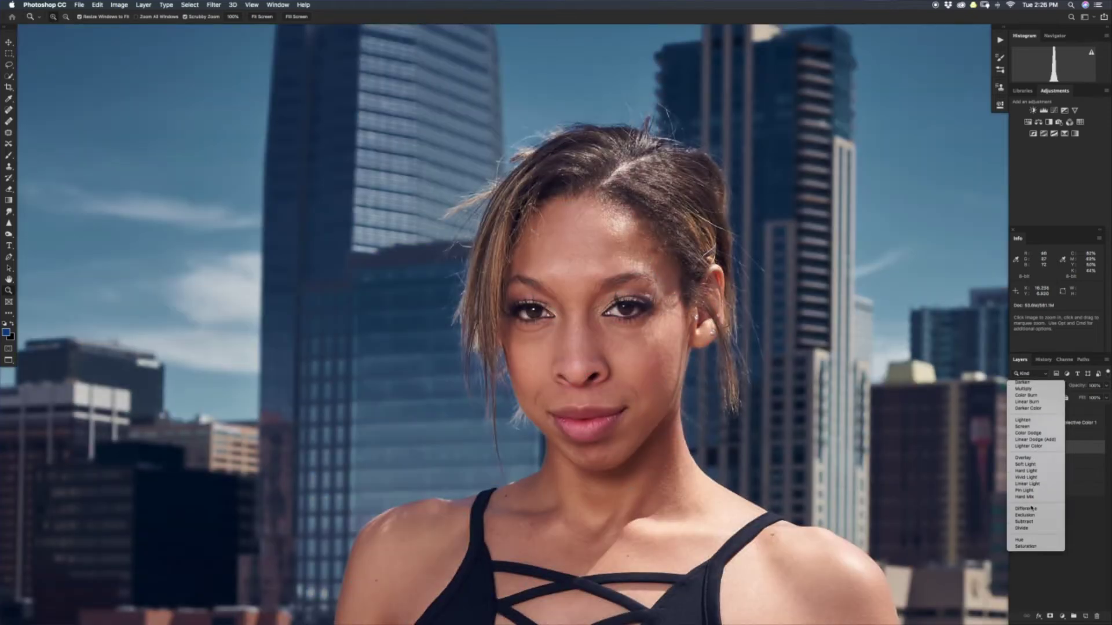
left_click(1015, 447)
left_click(1015, 447)
left_click(1016, 436)
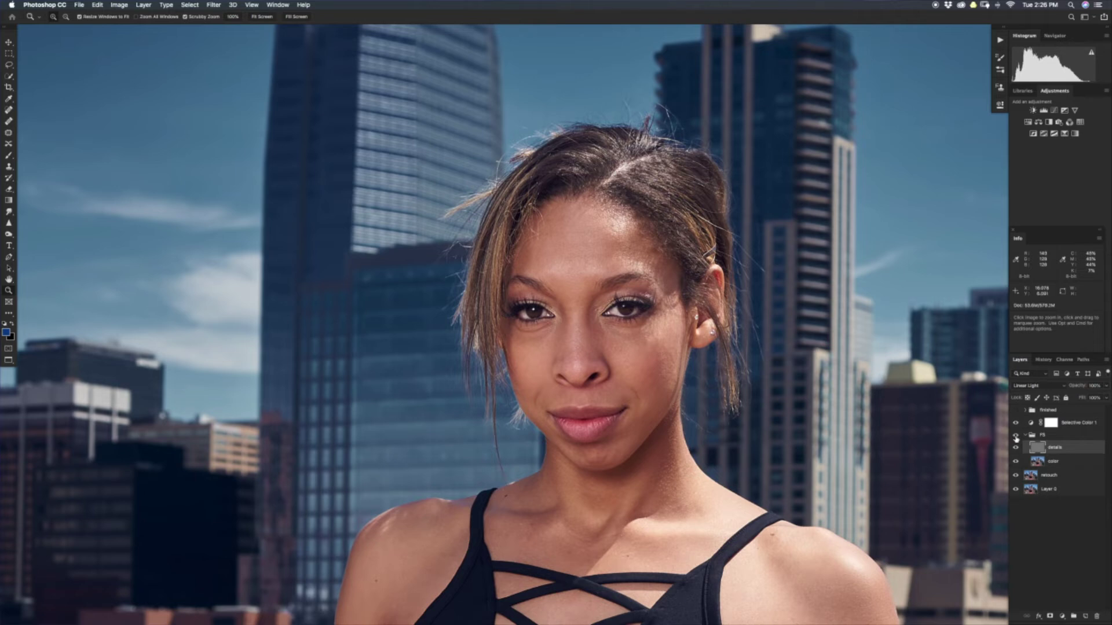
left_click(1015, 437)
left_click(1015, 436)
Hide the details layer and prepare a smaller Mixer Brush on the color layer for work on the face.
left_click(1015, 448)
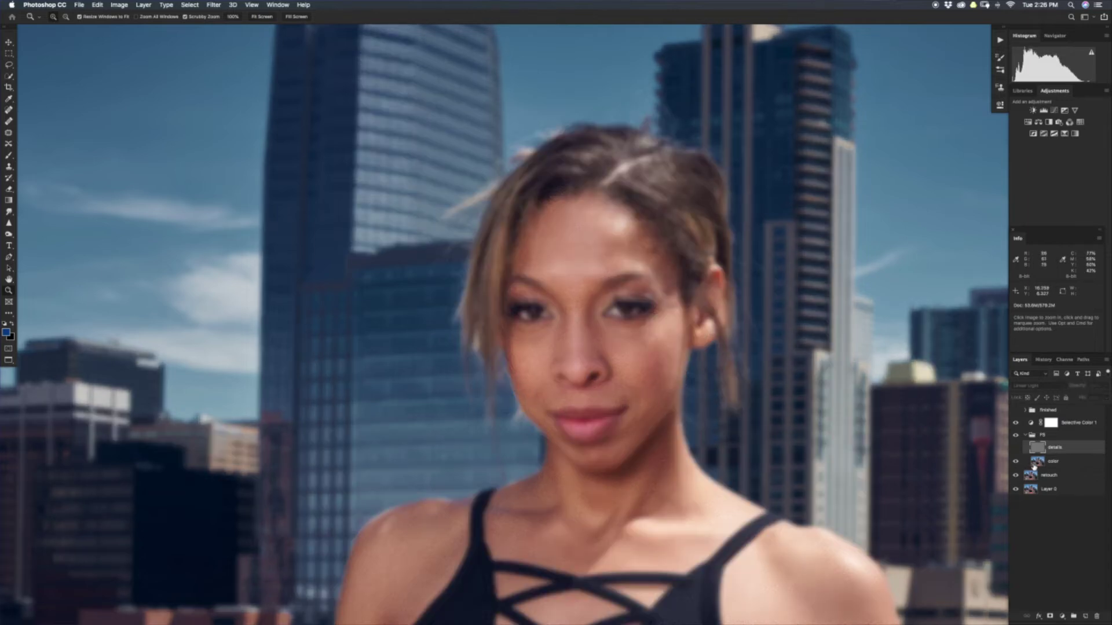
left_click(1038, 463)
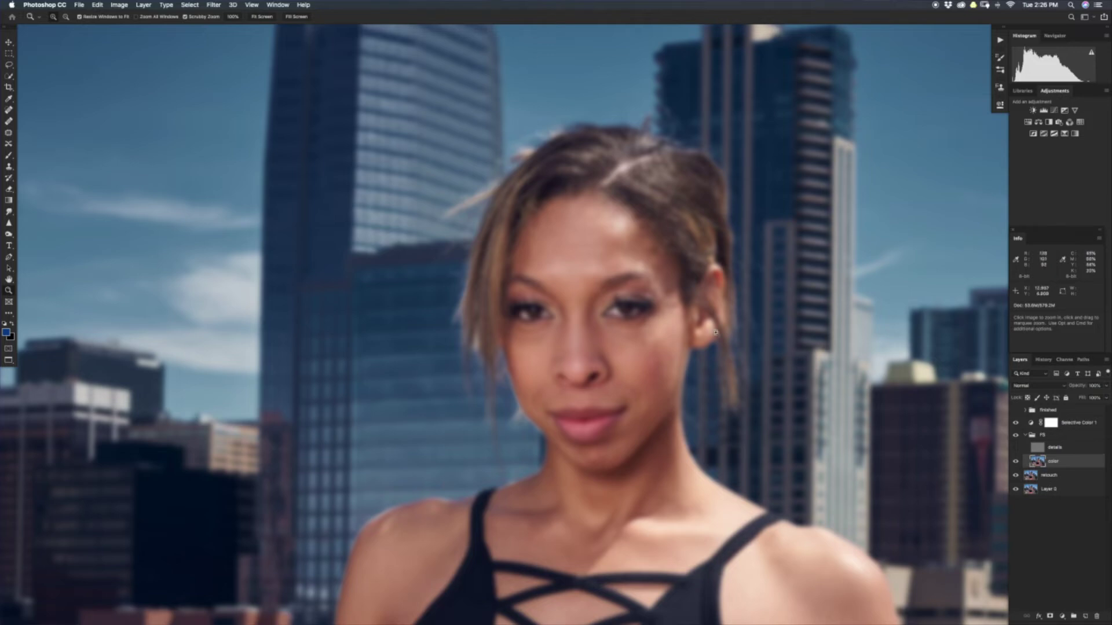
left_click(608, 286)
key("b")
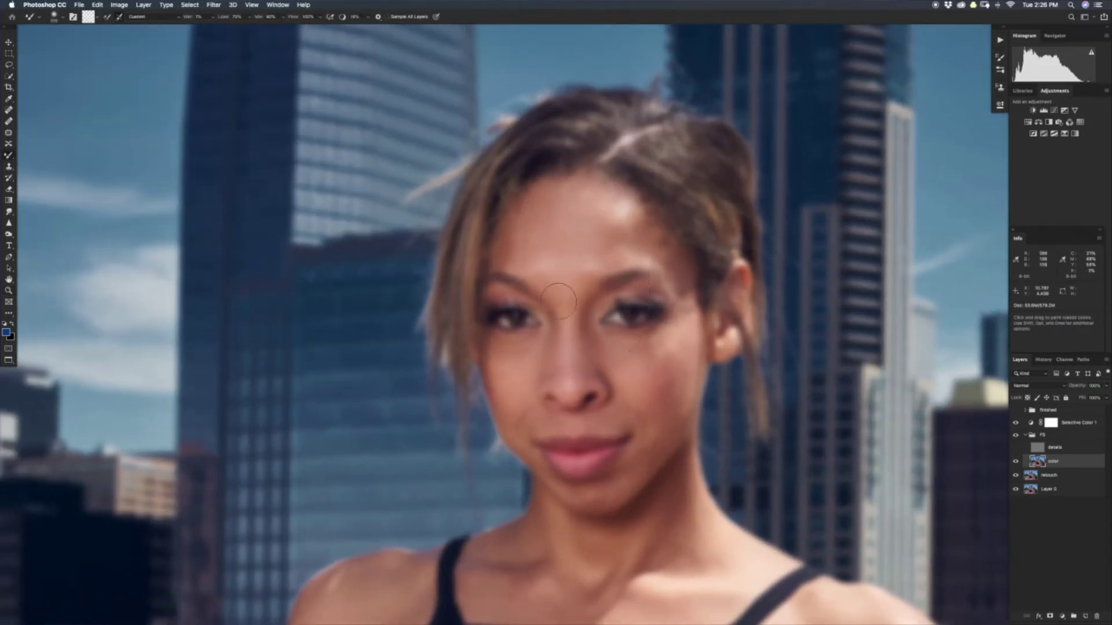
left_click_drag(570, 249, 551, 246, "ctrl+alt")
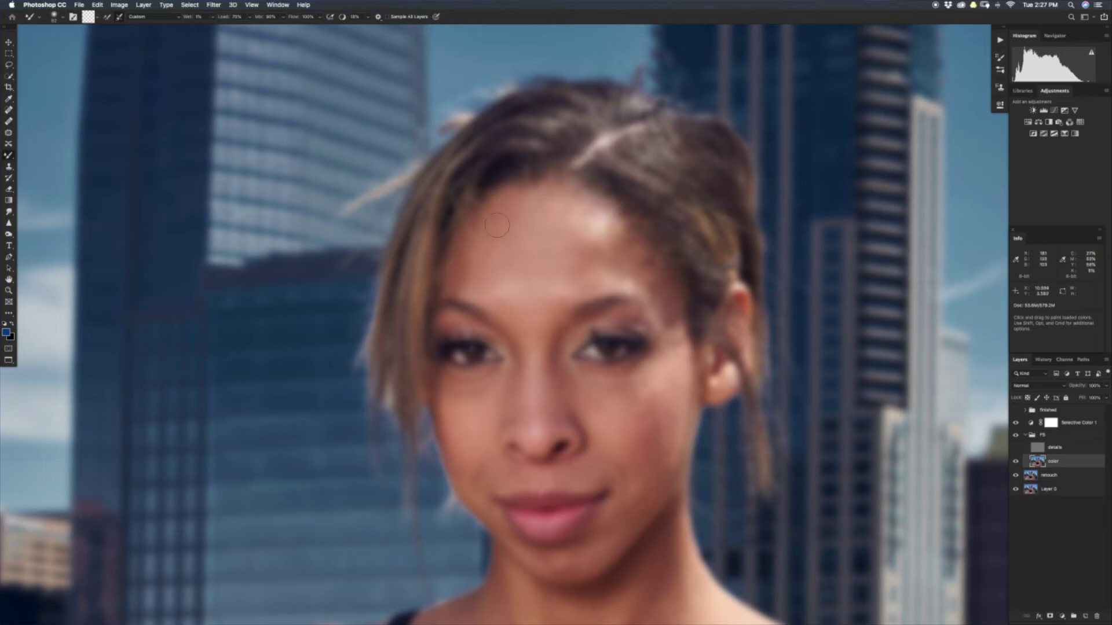
Blend the uneven skin tones across the forehead on the color layer with the Mixer Brush.
left_click_drag(476, 273, 482, 272)
left_click_drag(505, 250, 514, 278)
mouse_move(517, 231)
left_mouse_down()
mouse_move(516, 279)
mouse_move(529, 223)
mouse_move(531, 286)
mouse_move(539, 218)
mouse_move(545, 285)
mouse_move(552, 224)
mouse_move(558, 286)
mouse_move(554, 247)
mouse_move(509, 296)
mouse_move(480, 294)
mouse_move(515, 313)
mouse_move(498, 290)
mouse_move(524, 321)
mouse_move(497, 286)
mouse_move(527, 301)
mouse_move(535, 333)
left_mouse_up()
mouse_move(557, 293)
left_mouse_down()
mouse_move(538, 316)
mouse_move(540, 304)
mouse_move(509, 292)
mouse_move(522, 310)
left_mouse_up()
key("super+z")
left_click_drag(493, 291, 544, 302)
left_click(579, 238, "alt")
left_click_drag(571, 226, 579, 226)
mouse_move(588, 278)
left_mouse_down()
mouse_move(591, 230)
mouse_move(629, 271)
mouse_move(593, 267)
left_mouse_up()
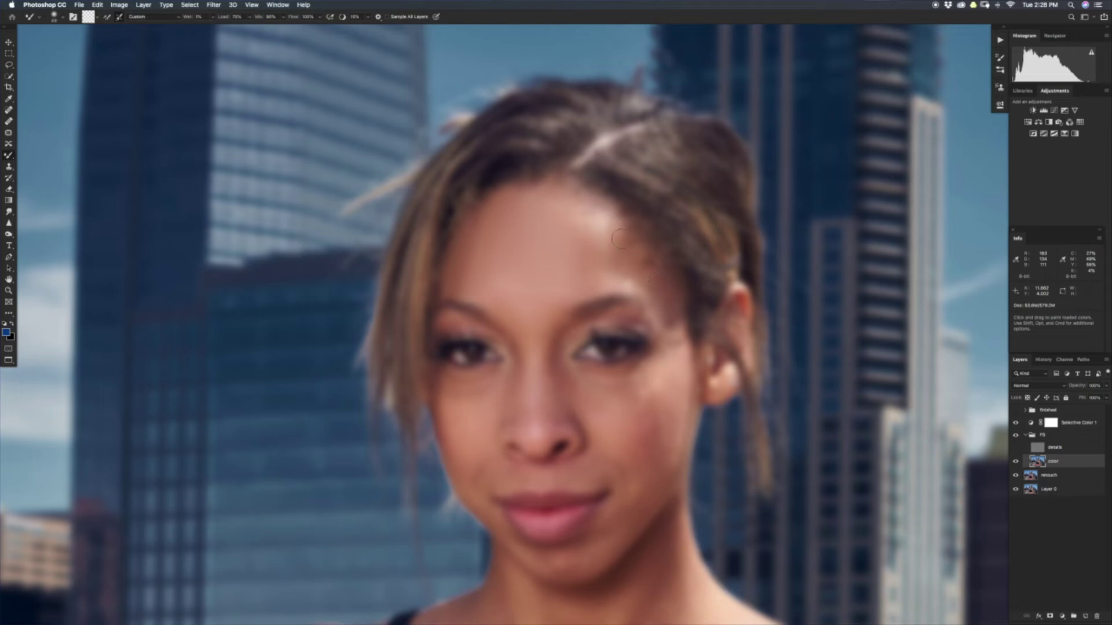
Smooth the tones on the nose and the cheeks beside it with the Mixer Brush.
left_click_drag(650, 392, 640, 315)
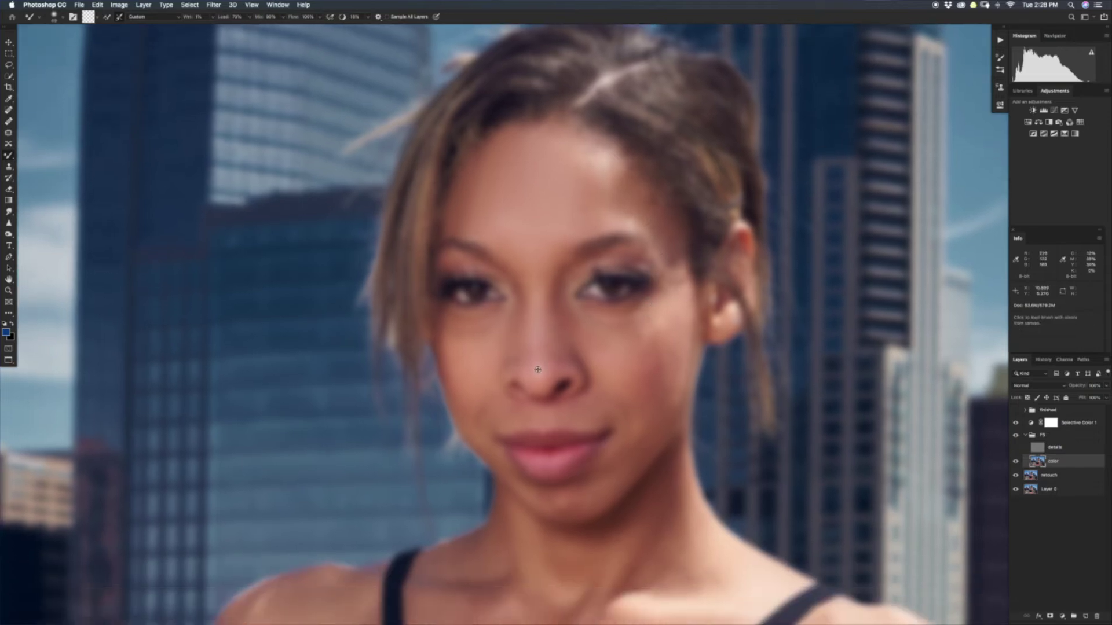
left_click_drag(541, 350, 540, 349)
left_click_drag(558, 319, 585, 316)
mouse_move(519, 333)
left_mouse_down()
mouse_move(529, 336)
mouse_move(479, 349)
left_mouse_up()
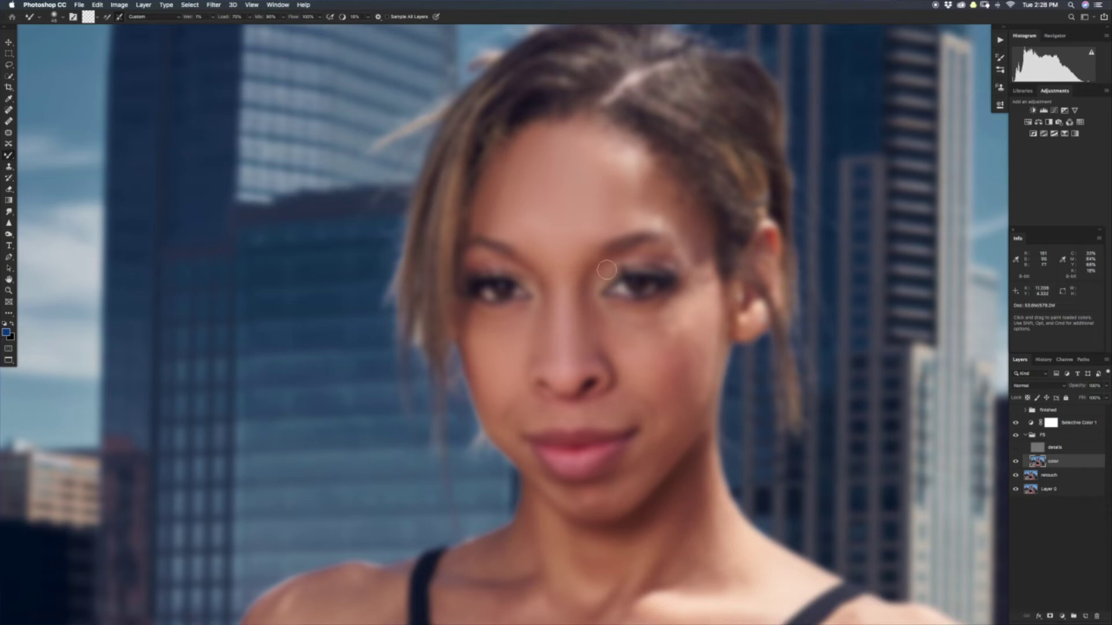
Smooth the skin tones on the chin, above the upper lip and on her right cheek.
scroll(565, 324, "down", 2)
scroll(565, 324, "right", 2)
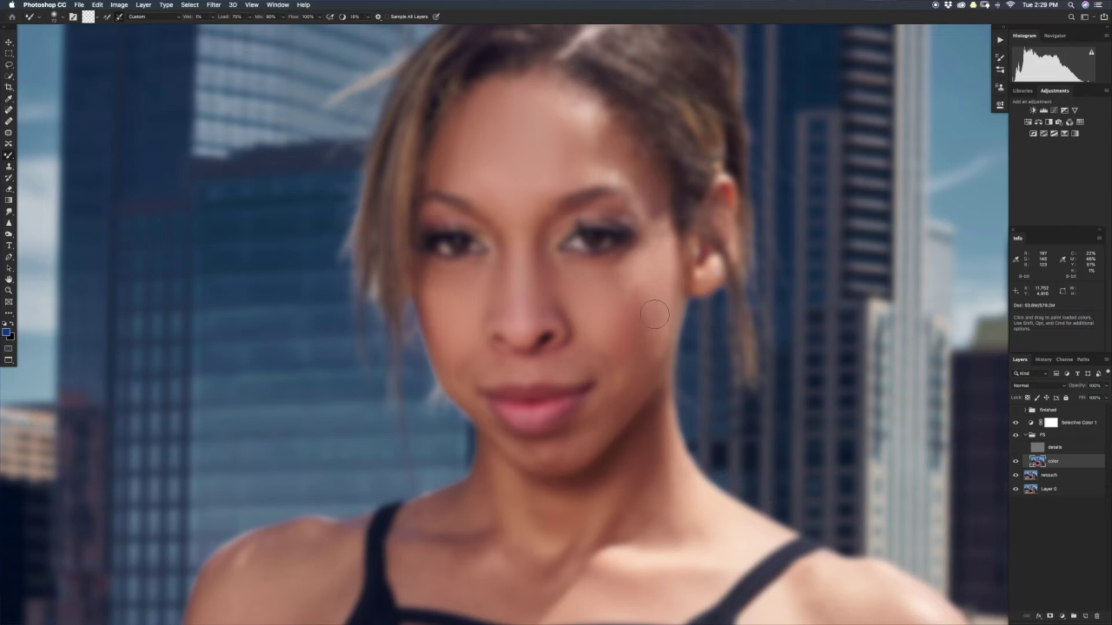
left_click_drag(646, 315, 644, 270)
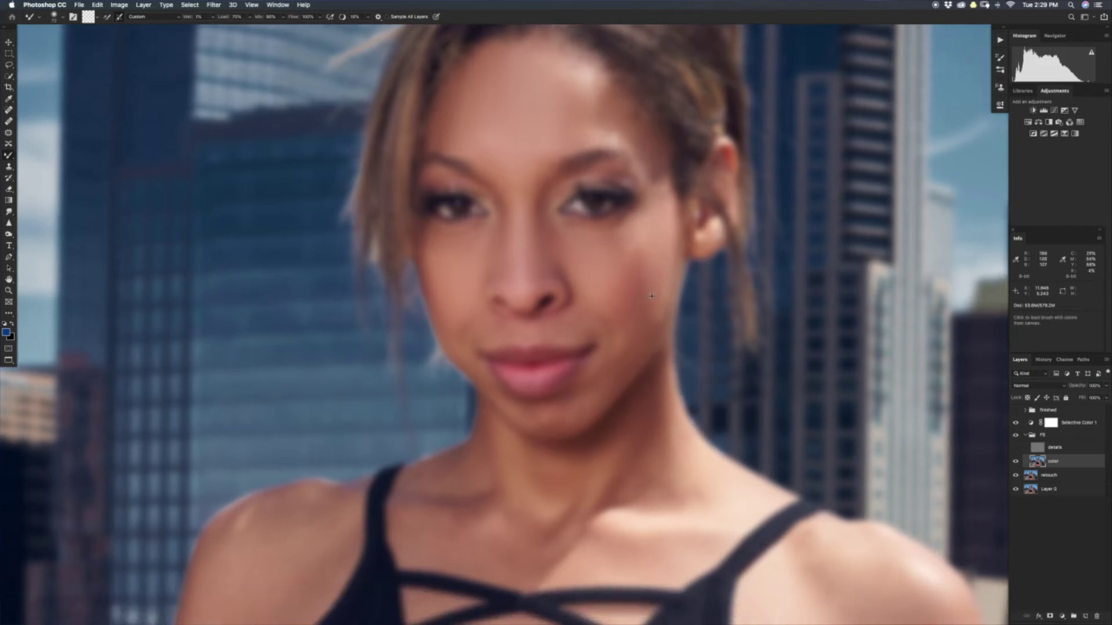
left_click_drag(563, 423, 556, 417)
left_click_drag(542, 330, 542, 330)
left_click_drag(440, 268, 458, 272)
Blend the tonal transitions on the neck and along her right collarbone with the Mixer Brush.
left_click_drag(533, 405, 555, 305)
left_click_drag(538, 370, 552, 370)
left_click_drag(455, 383, 441, 379)
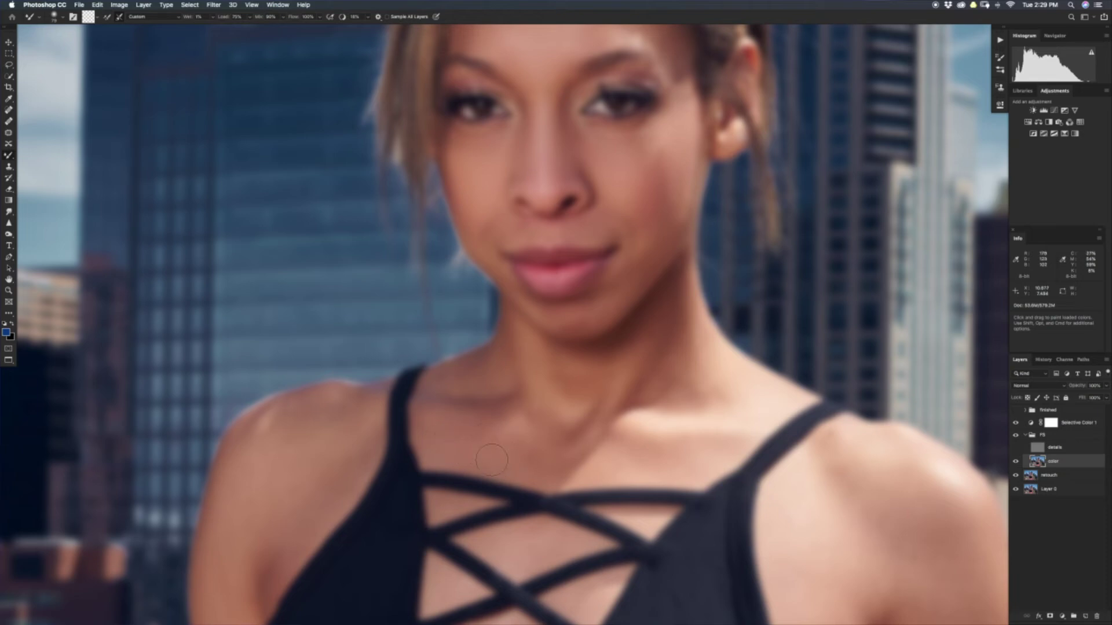
left_click_drag(480, 393, 489, 405)
Smooth the skin tones on her right shoulder and upper arm on the color layer.
key("space")
left_click_drag(431, 352, 547, 278)
left_click_drag(434, 375, 442, 302)
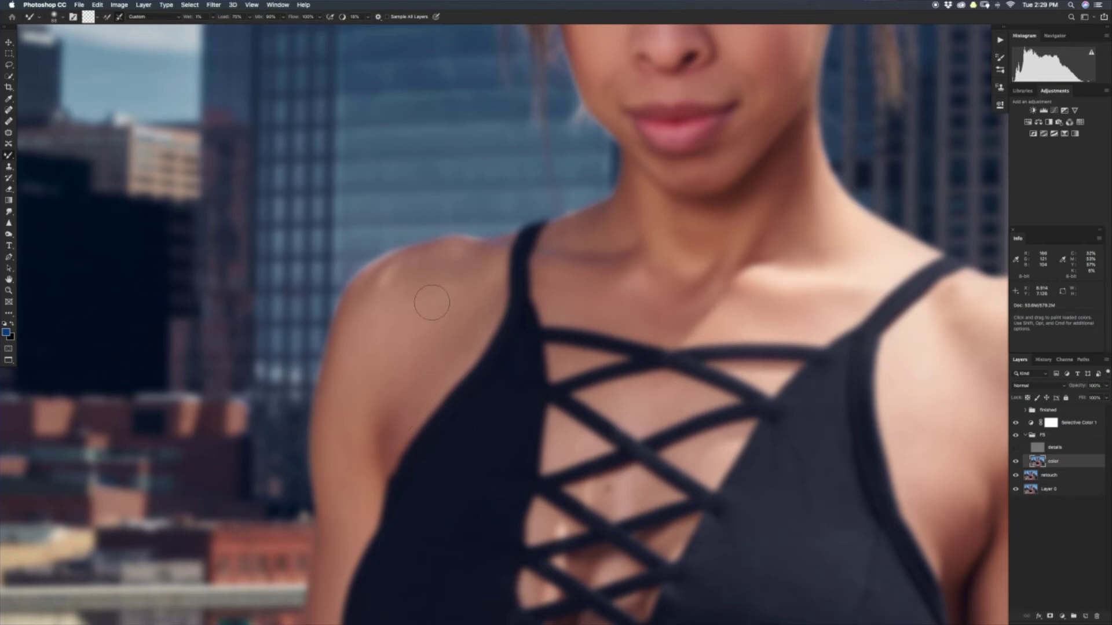
left_click_drag(374, 351, 380, 361)
left_click_drag(443, 376, 494, 209)
left_click_drag(396, 322, 384, 310)
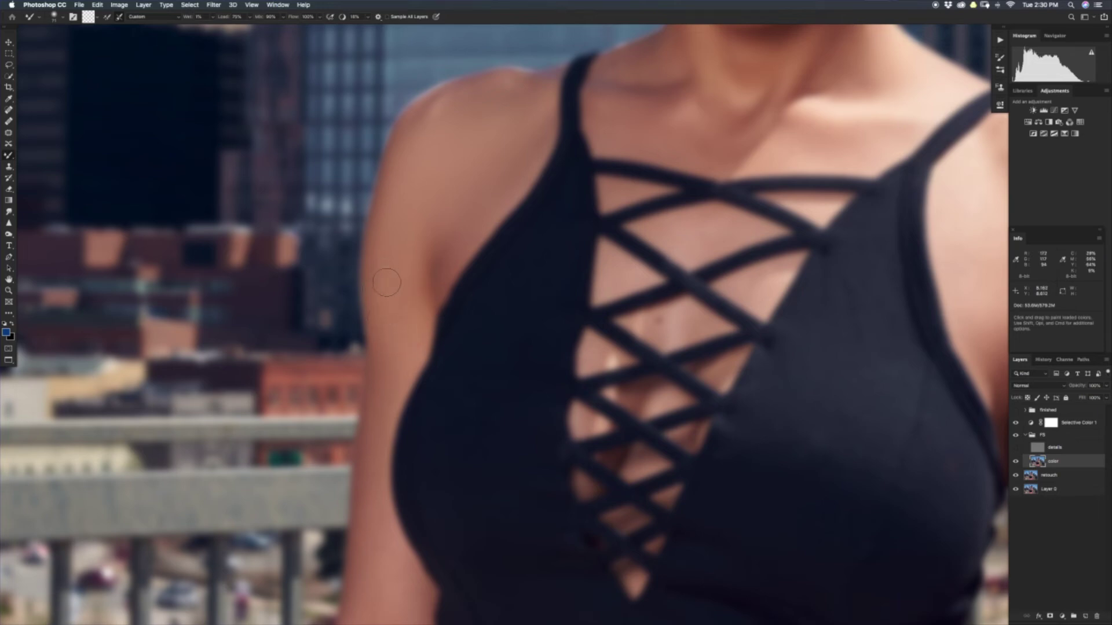
Smooth the skin tones on her right forearm and elbow with the Mixer Brush on the color layer.
scroll(398, 348, "down", 15)
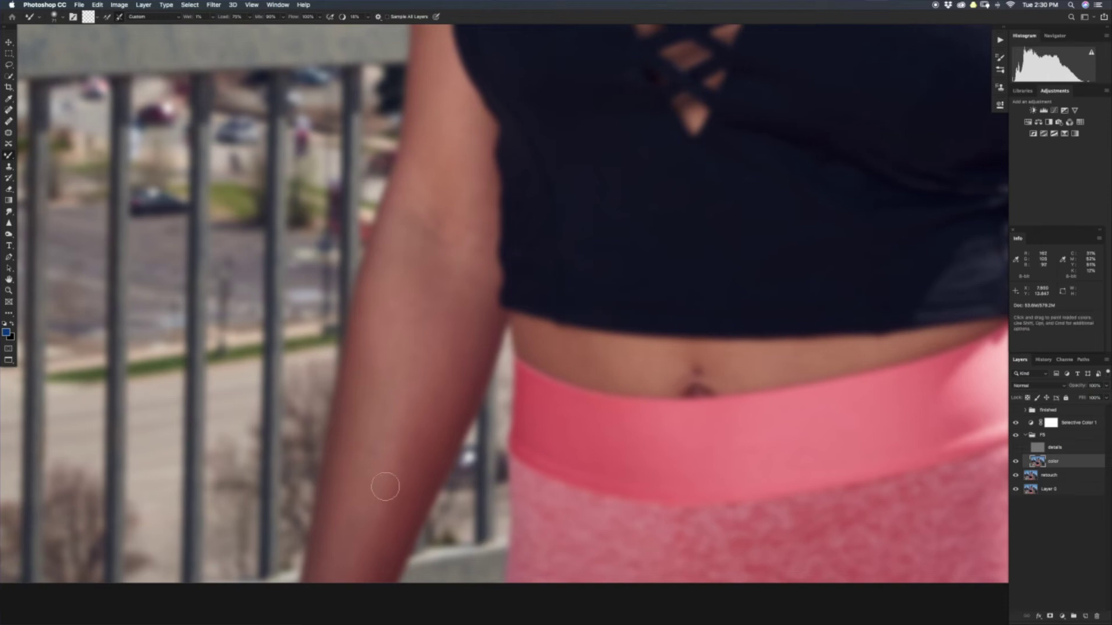
left_click_drag(363, 488, 376, 488)
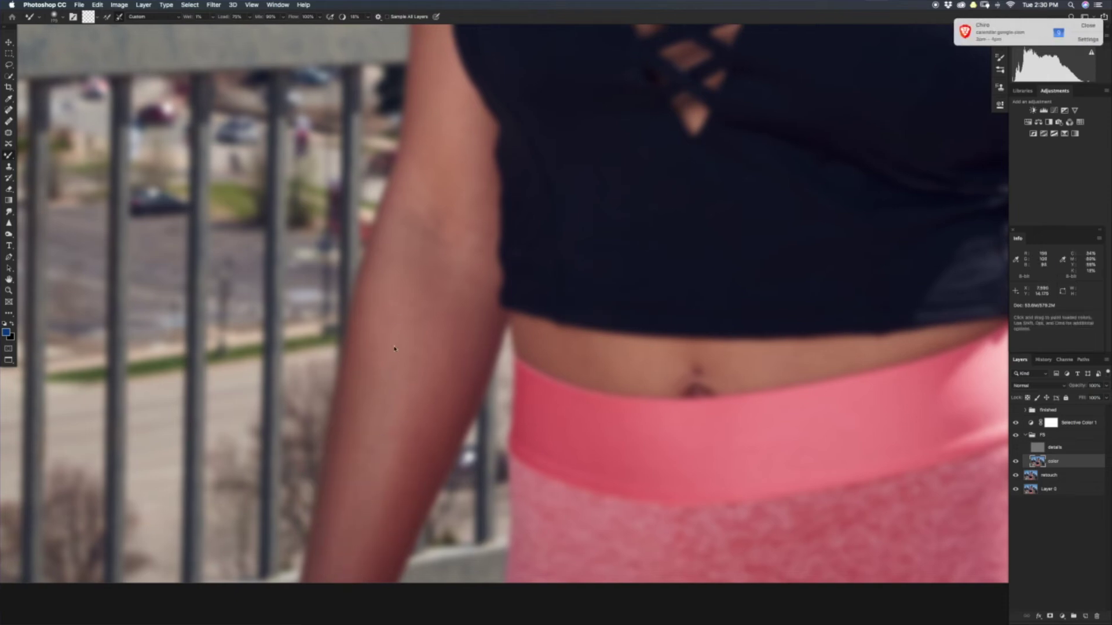
left_click(1090, 27)
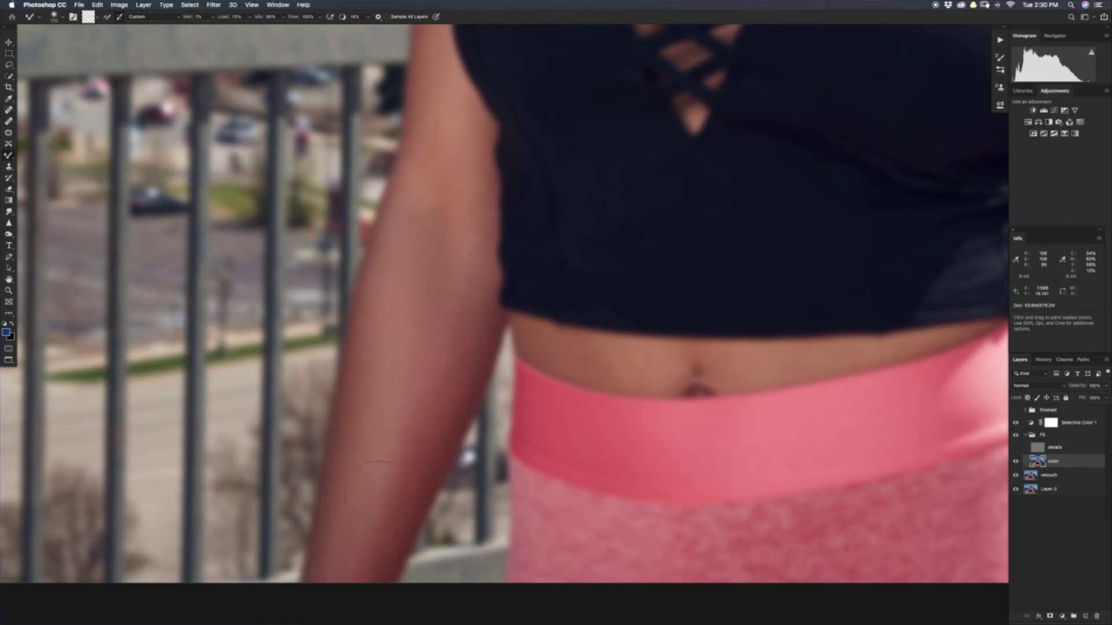
left_click_drag(397, 507, 371, 507, "ctrl+alt")
left_click_drag(434, 291, 409, 421)
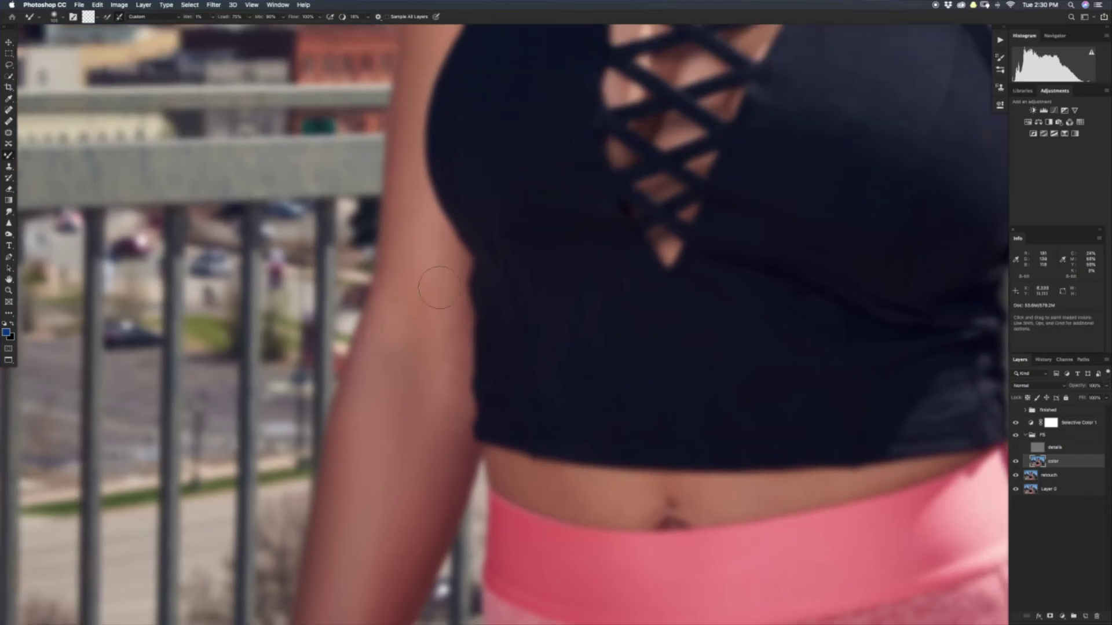
left_click_drag(453, 348, 412, 265)
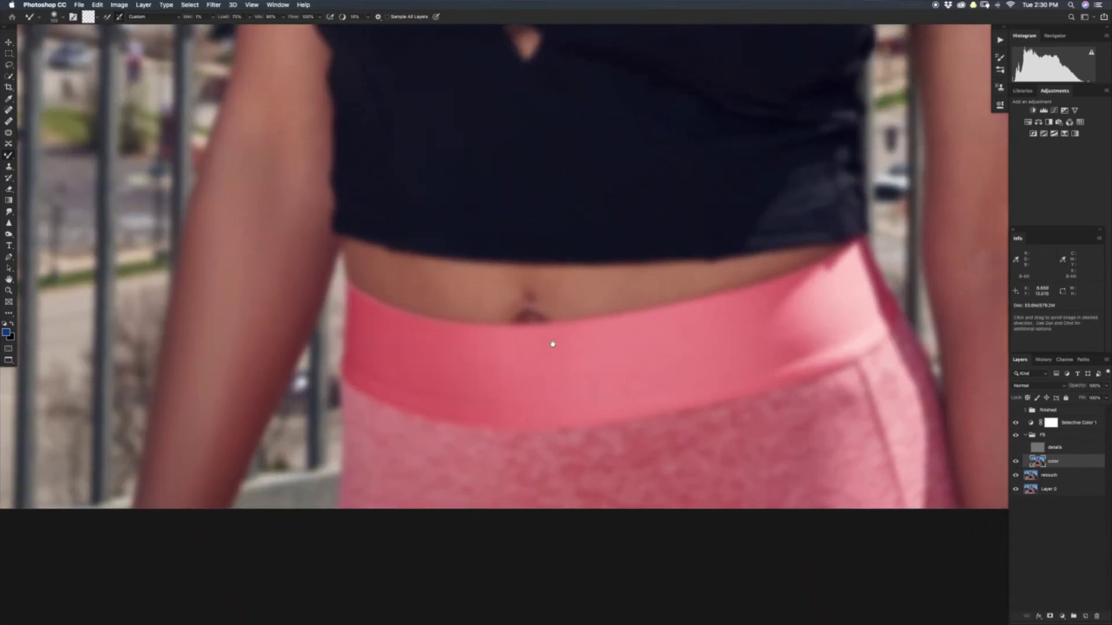
Blend the skin tones on the midriff between the top and the waistband with a smaller Mixer Brush.
left_click_drag(560, 346, 536, 343)
left_click_drag(390, 288, 373, 287, "ctrl+alt")
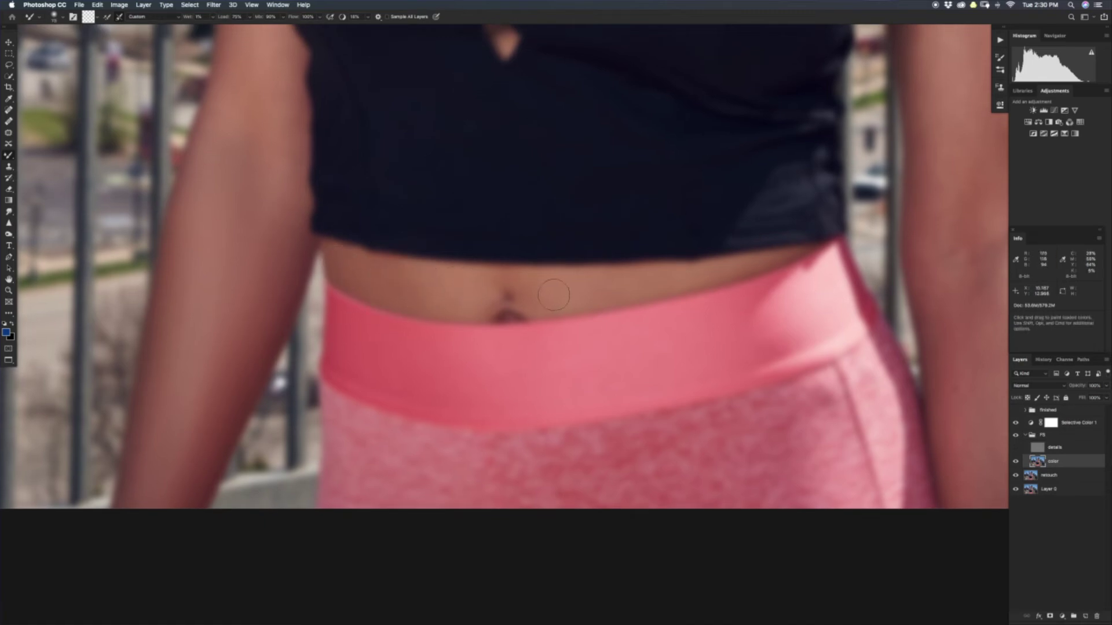
scroll(619, 288, "right", 10)
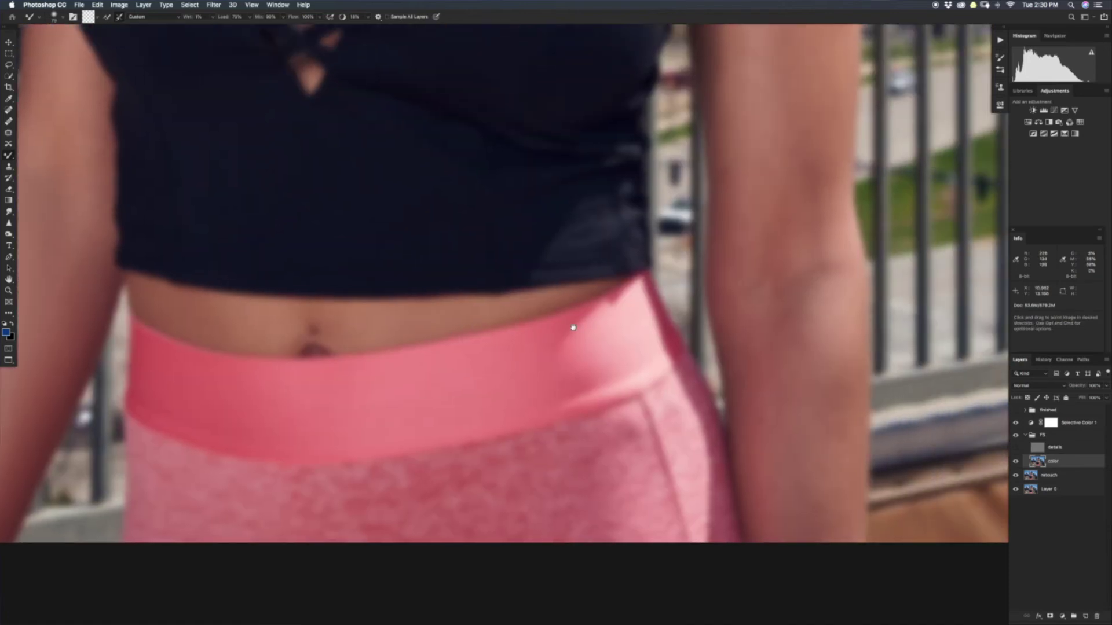
Smooth the tones on her left forearm and elbow with the Mixer Brush.
left_click(566, 335, "alt")
left_click_drag(508, 271, 525, 416)
left_click_drag(517, 290, 533, 410)
mouse_move(566, 306)
left_mouse_down()
mouse_move(545, 232)
mouse_move(554, 410)
mouse_move(551, 329)
mouse_move(591, 254)
mouse_move(590, 208)
left_mouse_up()
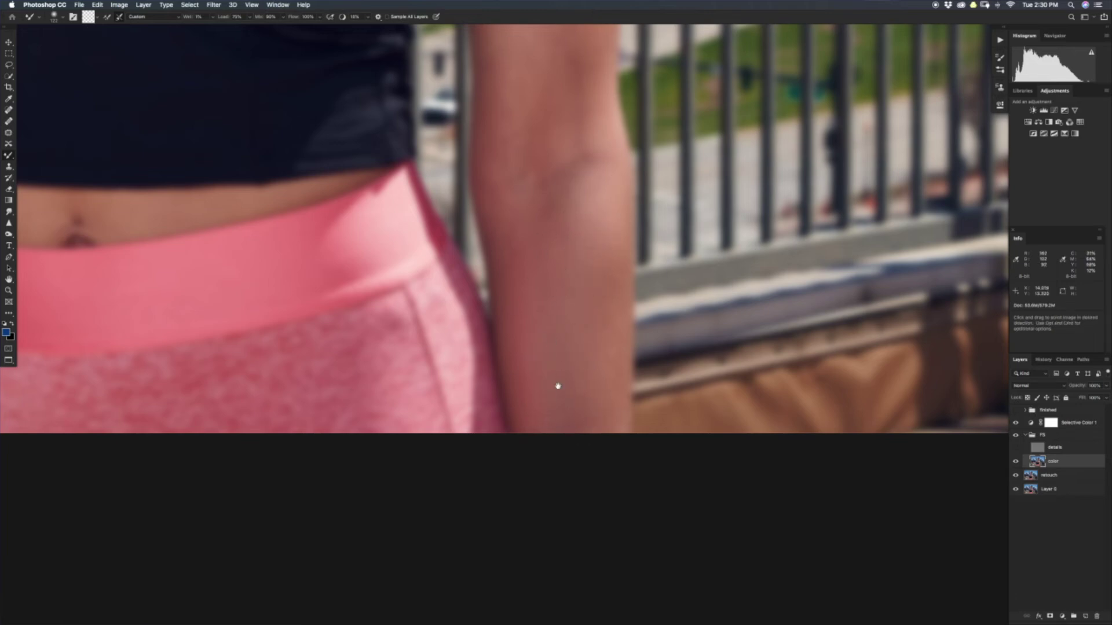
scroll(556, 384, "up", 10)
mouse_move(522, 524)
left_mouse_down()
mouse_move(531, 558)
mouse_move(549, 546)
mouse_move(561, 504)
mouse_move(589, 534)
left_mouse_up()
left_click_drag(536, 406, 529, 433)
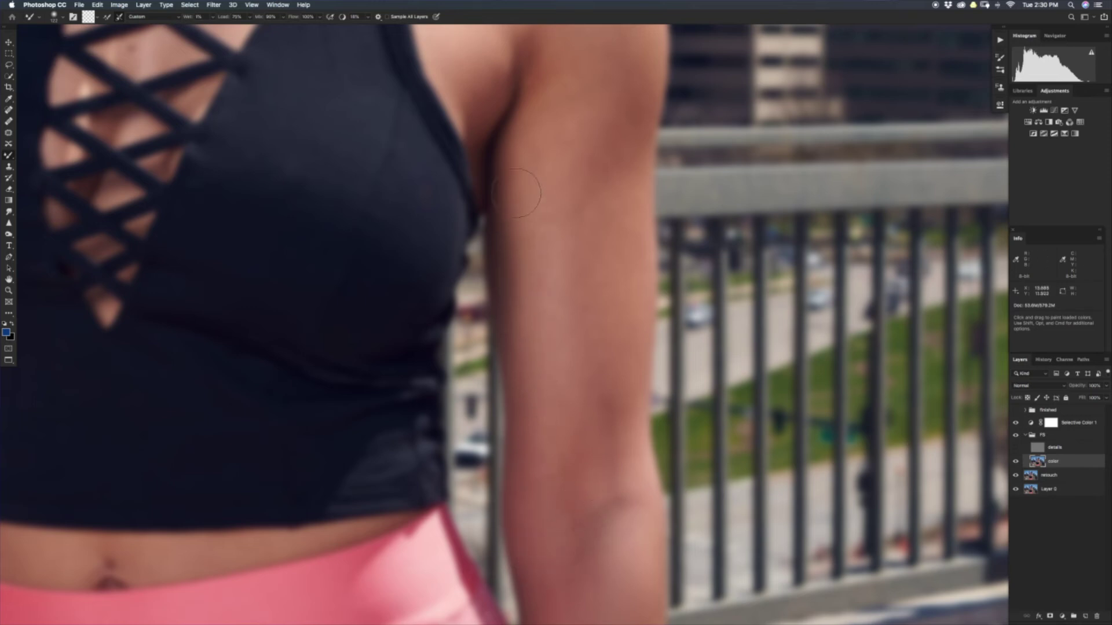
Even out the skin tones along her left upper arm on the color layer.
left_click_drag(530, 324, 550, 425)
key("space")
left_click_drag(594, 148, 578, 353)
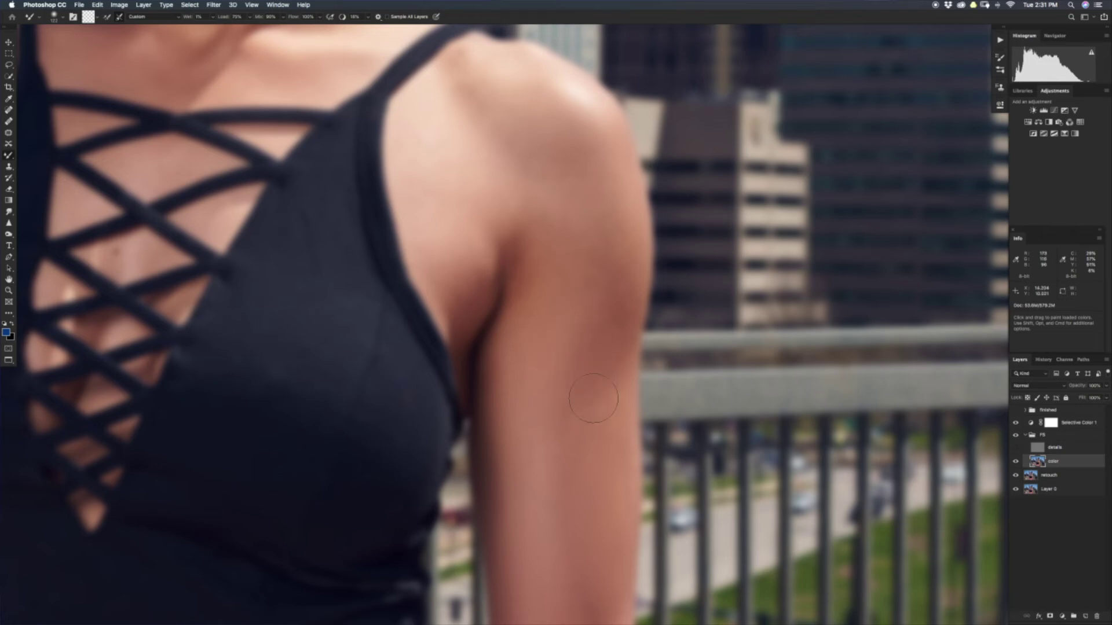
Blend the tonal transitions on her left shoulder and the chest beside the strap.
mouse_move(517, 112)
left_mouse_down()
mouse_move(570, 367)
mouse_move(556, 331)
left_mouse_up()
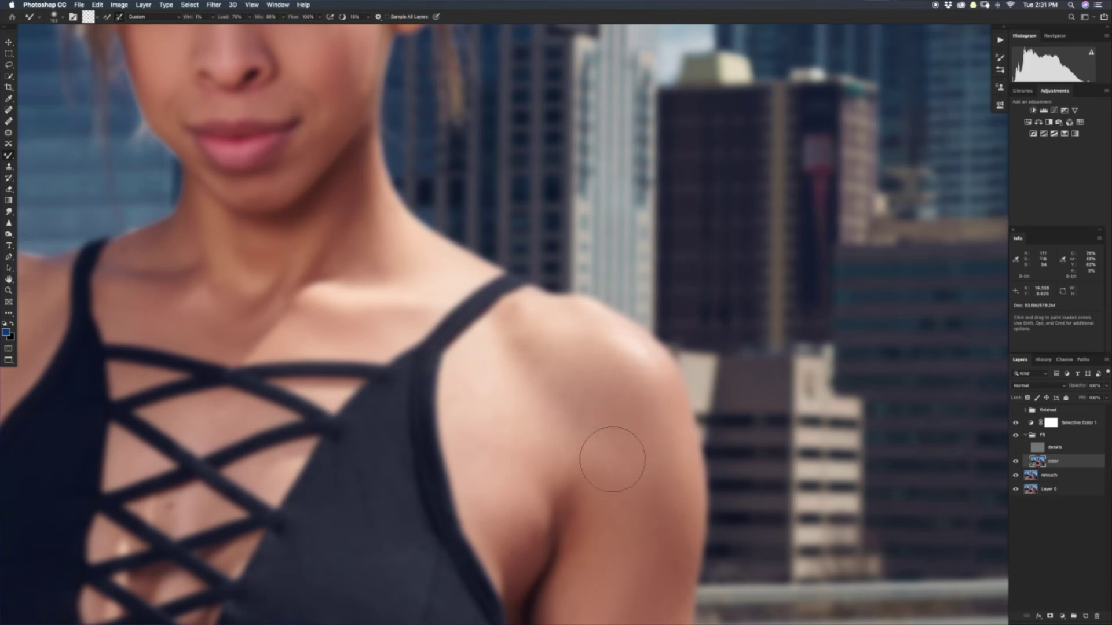
mouse_move(476, 409)
left_mouse_down()
mouse_move(499, 515)
mouse_move(483, 373)
mouse_move(552, 448)
mouse_move(537, 479)
left_mouse_up()
mouse_move(446, 330)
left_mouse_down()
mouse_move(515, 382)
mouse_move(436, 419)
left_mouse_up()
Finish the Mixer Brush blending on the face and show the details layer again.
mouse_move(519, 382)
left_mouse_down()
mouse_move(531, 382)
mouse_move(479, 382)
left_mouse_up()
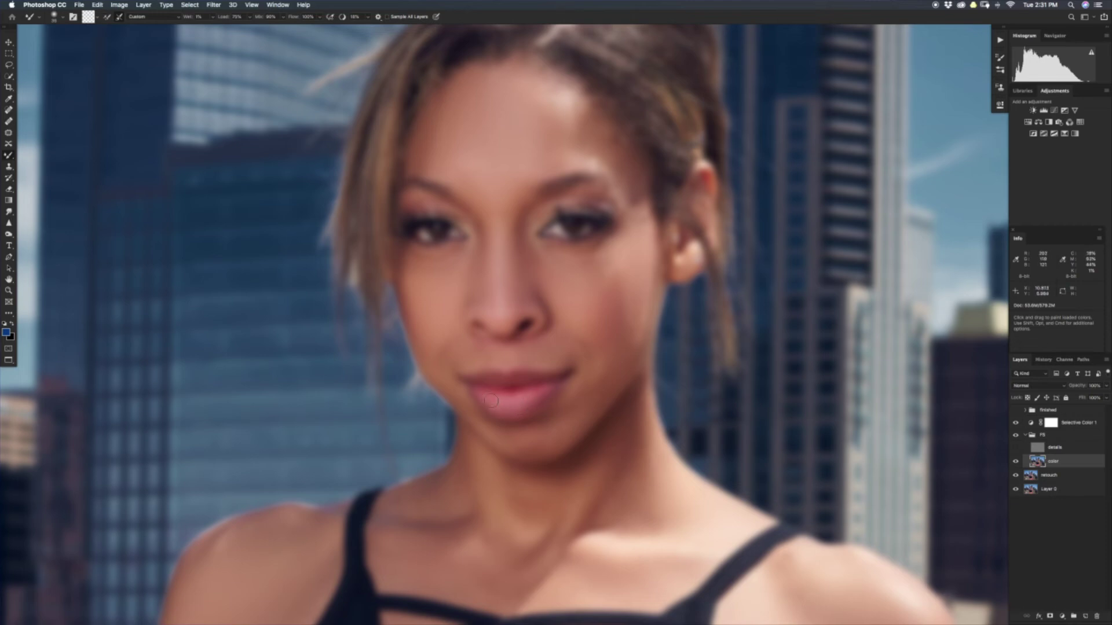
left_click(553, 371, "alt")
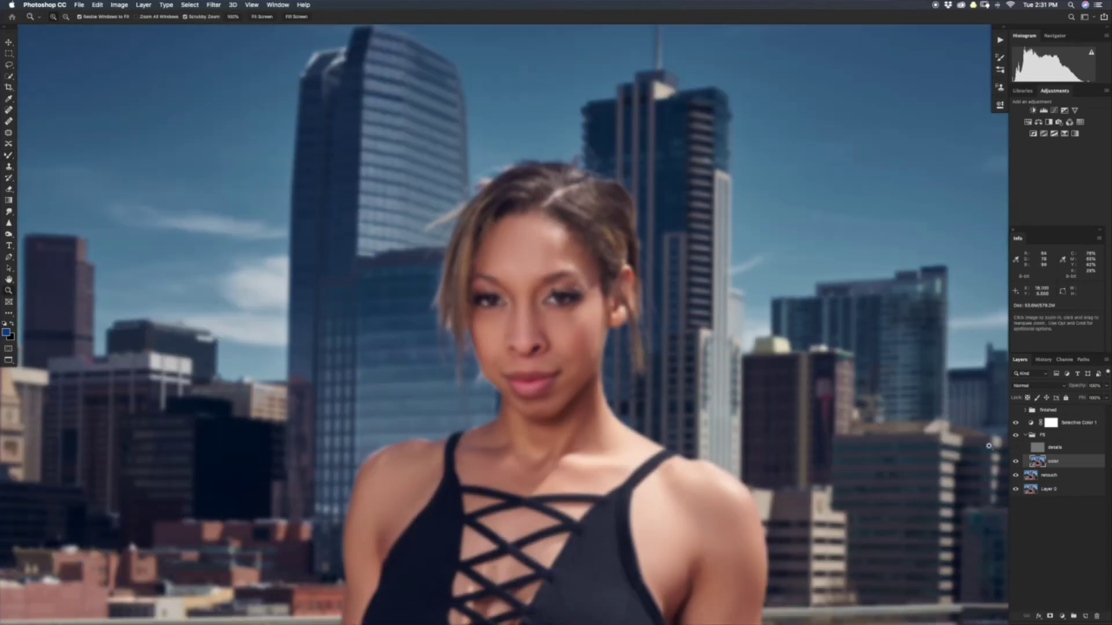
scroll(544, 261, "down", 5)
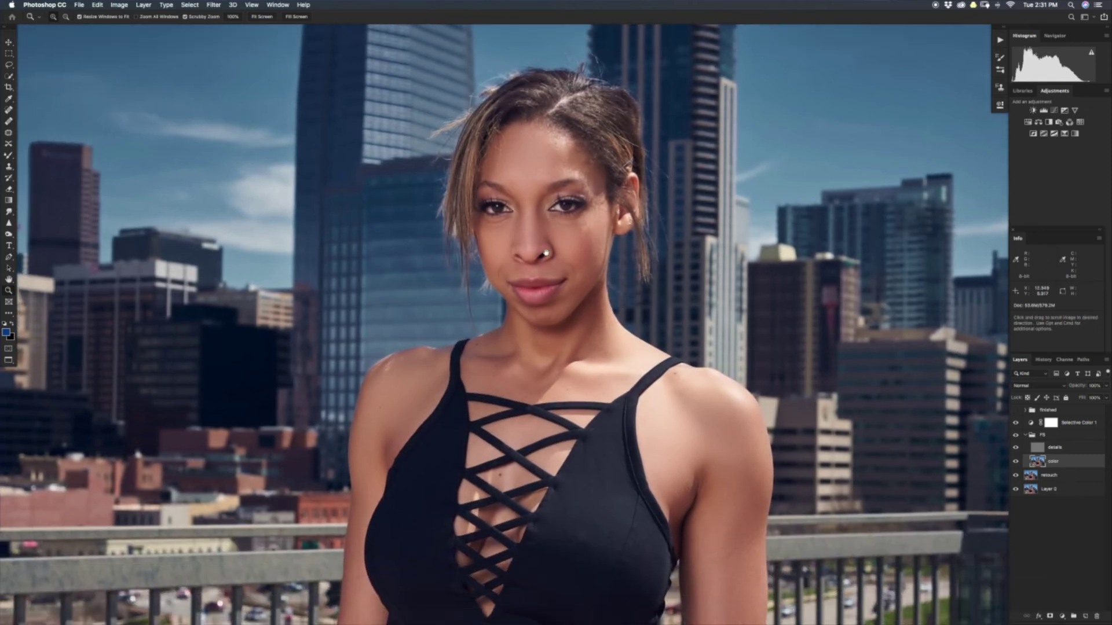
left_click_drag(564, 285, 620, 348)
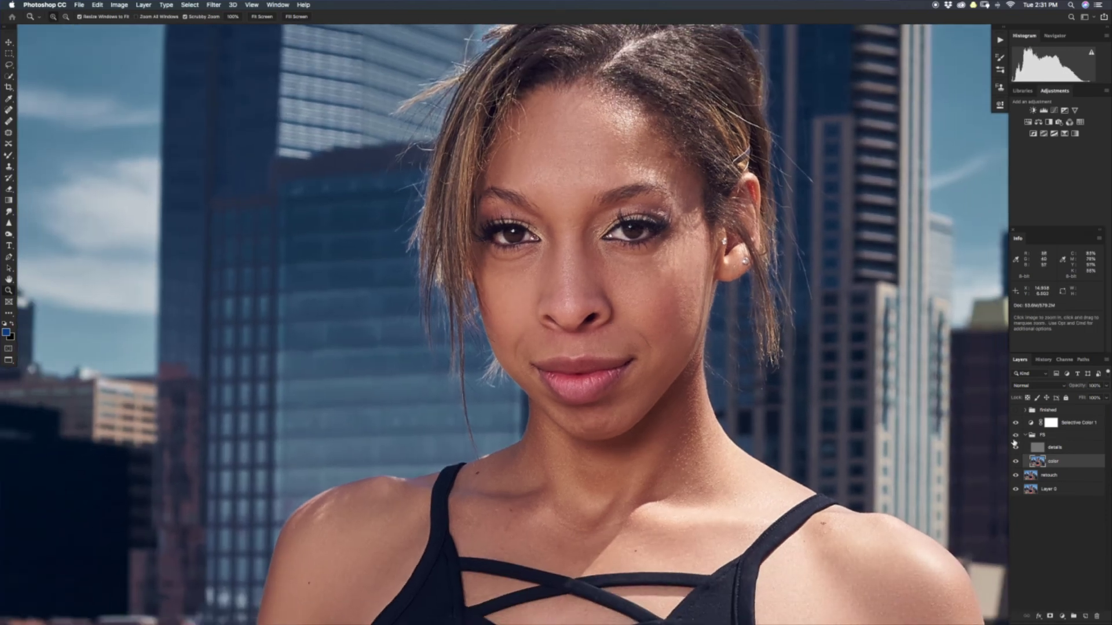
Compare the face, arms and midriff with and without the FS group, then examine the whole portrait.
left_click(1015, 436)
left_click(671, 358, "alt")
left_click_drag(671, 358, 613, 303)
left_click(619, 323, "alt")
left_click_drag(620, 395, 638, 262)
left_click_drag(660, 380, 676, 377)
left_click_drag(676, 377, 712, 231)
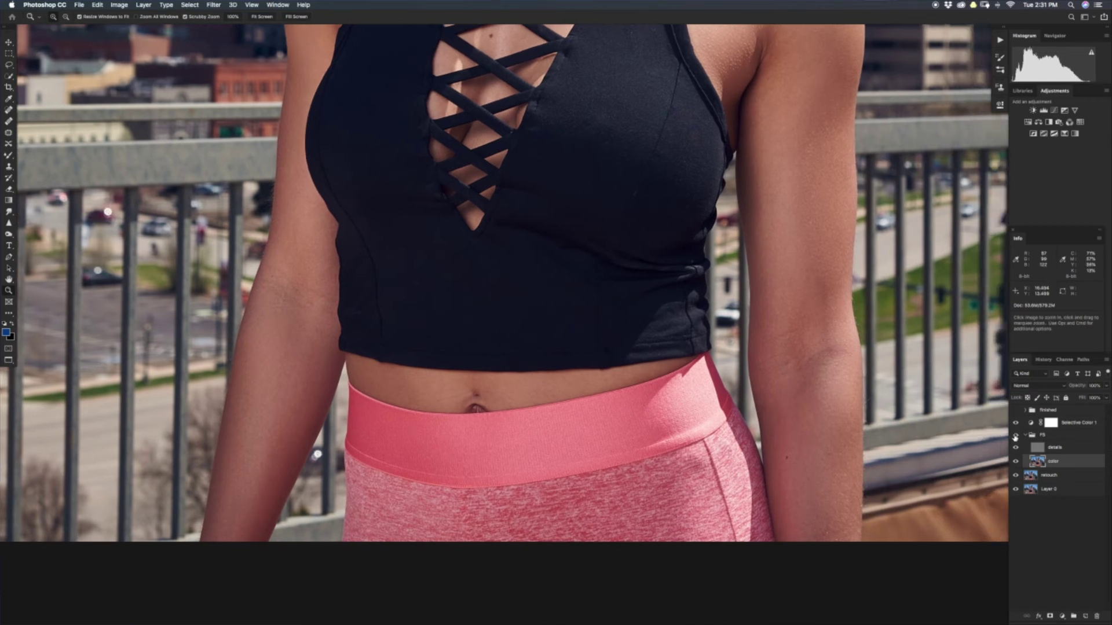
left_click_drag(622, 287, 593, 276)
left_click_drag(600, 185, 586, 344)
left_click_drag(590, 340, 581, 344)
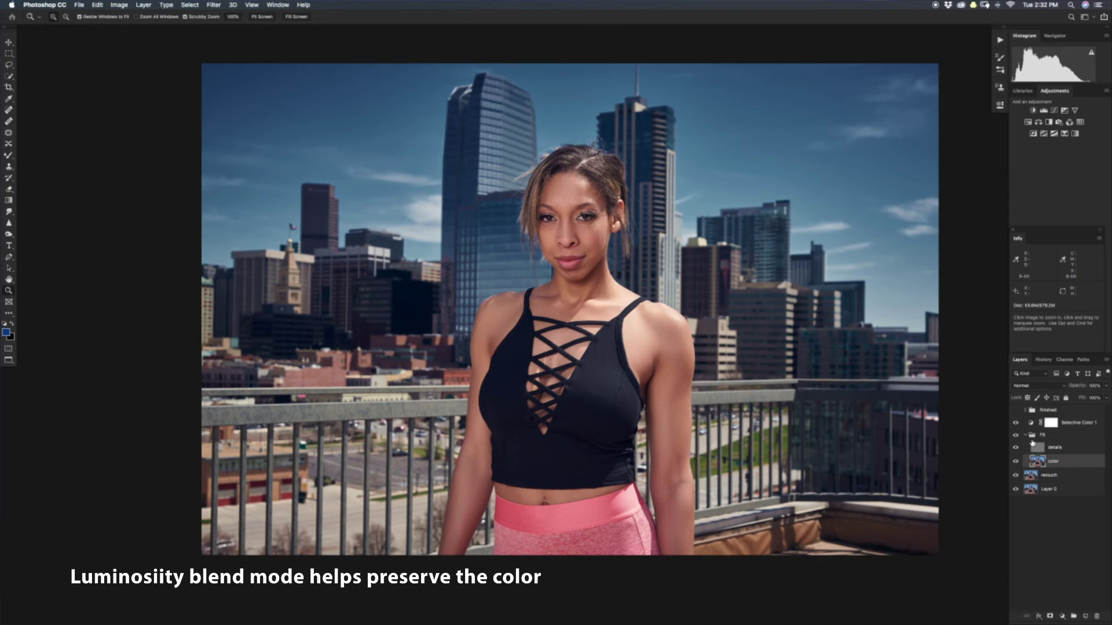
Collapse the FS group and add a Curves adjustment above it that raises the RGB curve in the brighter tones.
left_click(1026, 435)
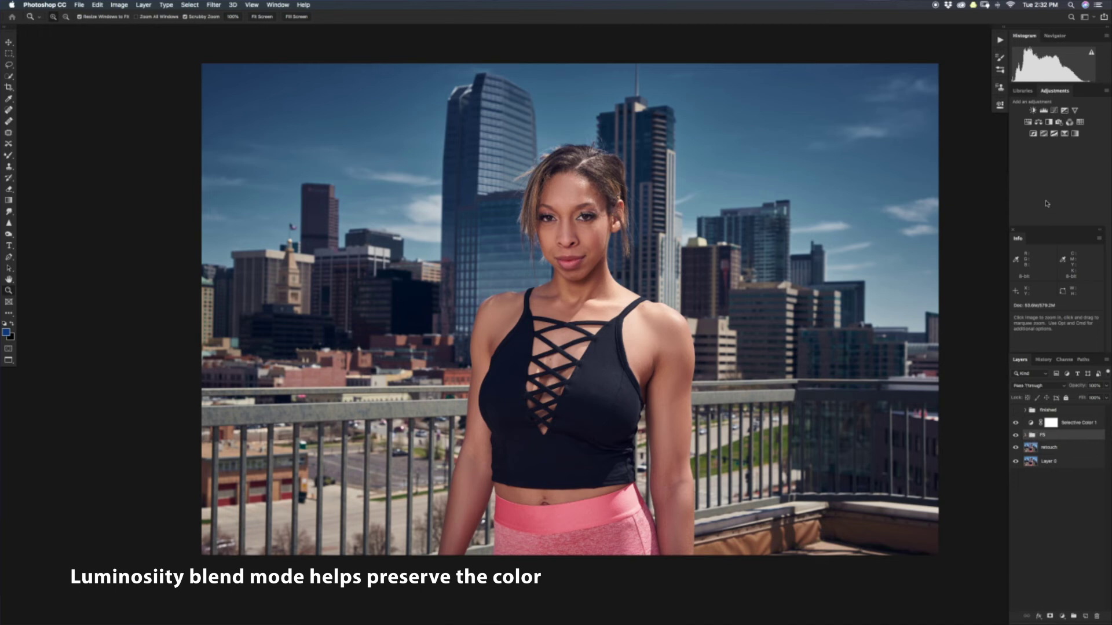
left_click(1054, 110)
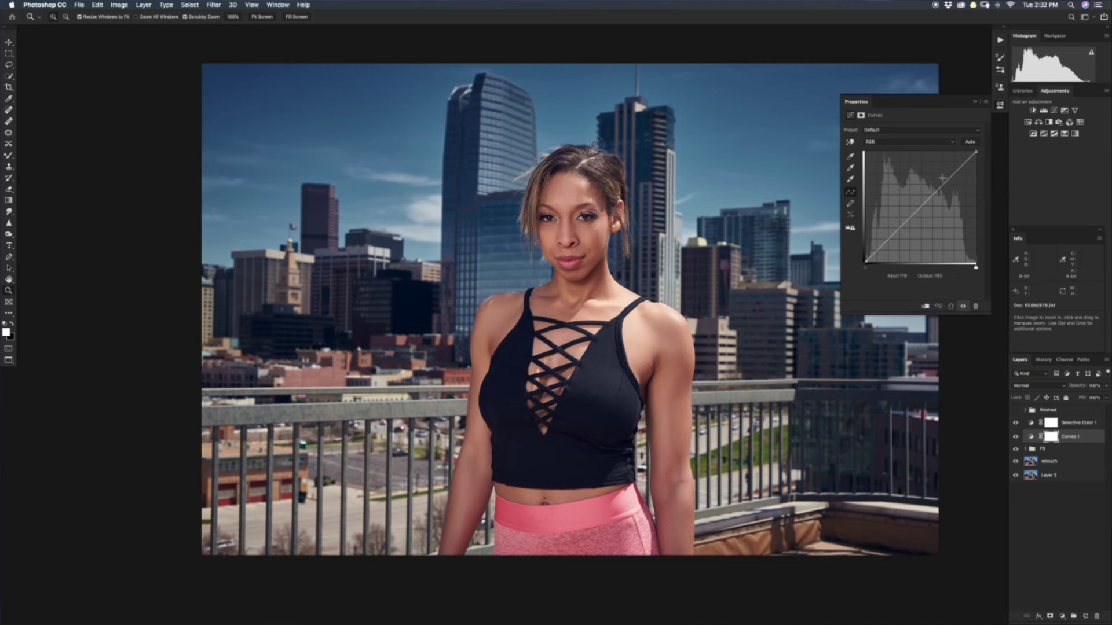
left_click_drag(942, 178, 945, 176)
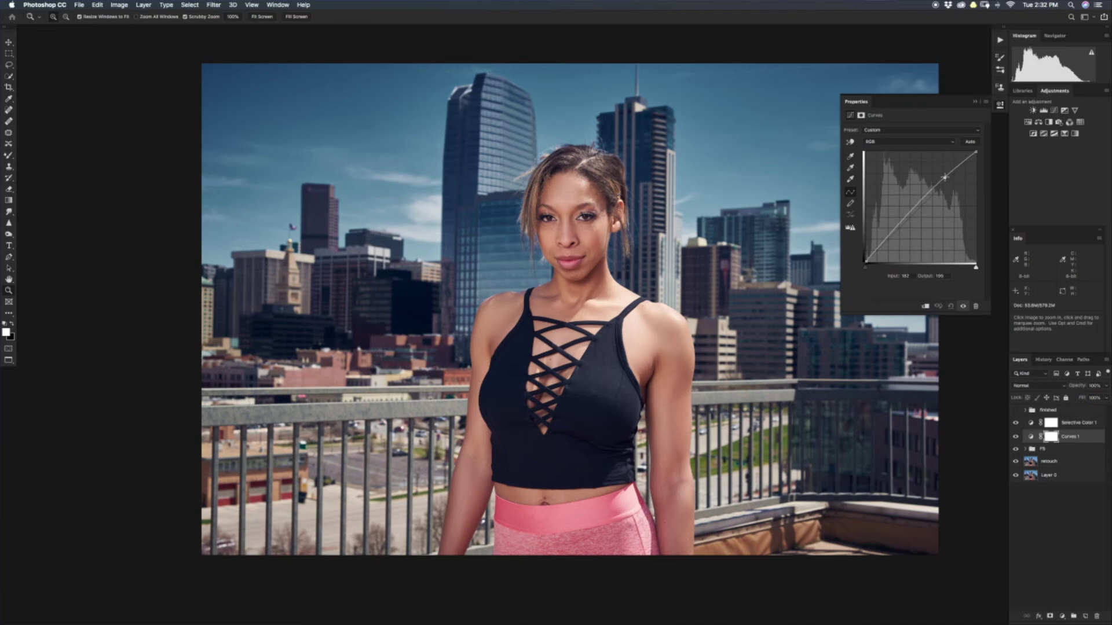
Set the Curves layer's blend mode to Luminosity and invert its layer mask to black.
left_click(999, 106)
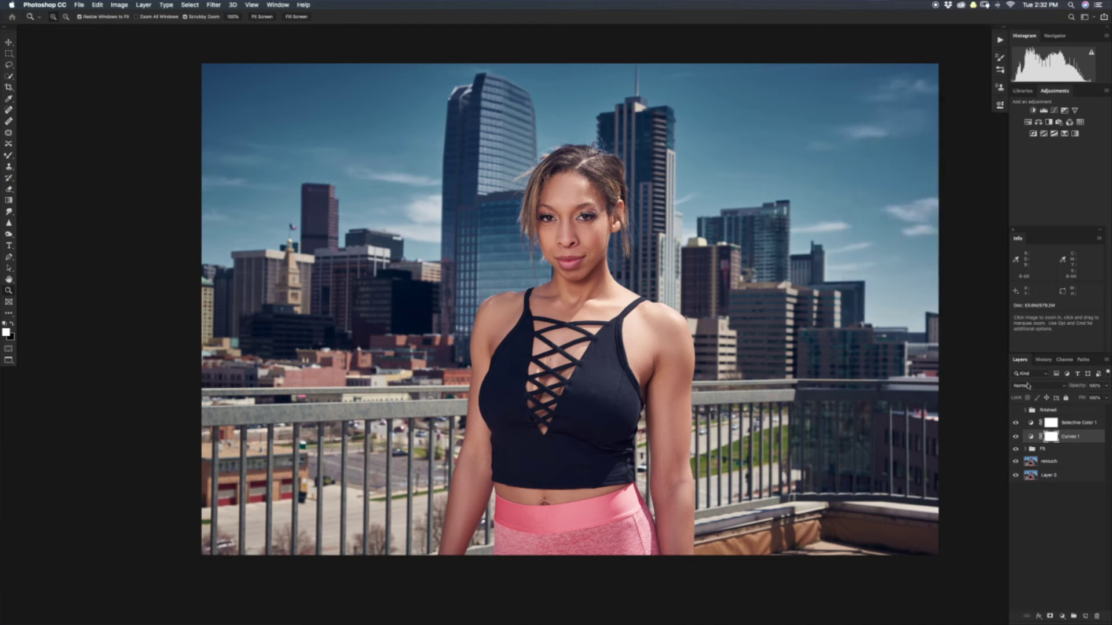
left_click(1028, 386)
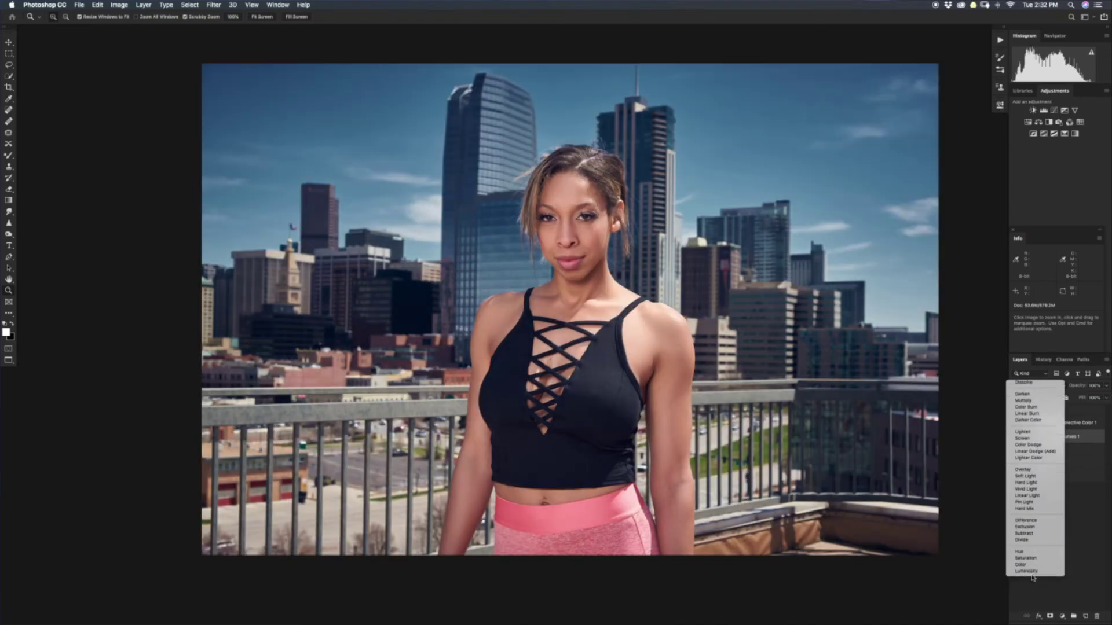
left_click(1026, 571)
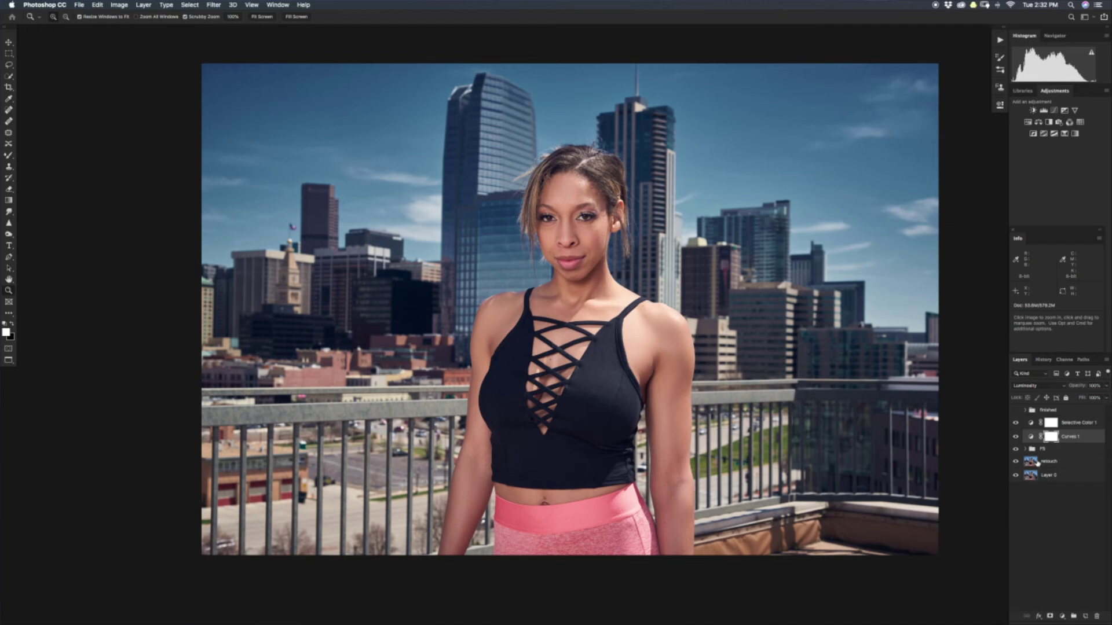
left_click(1050, 618)
key("super+i")
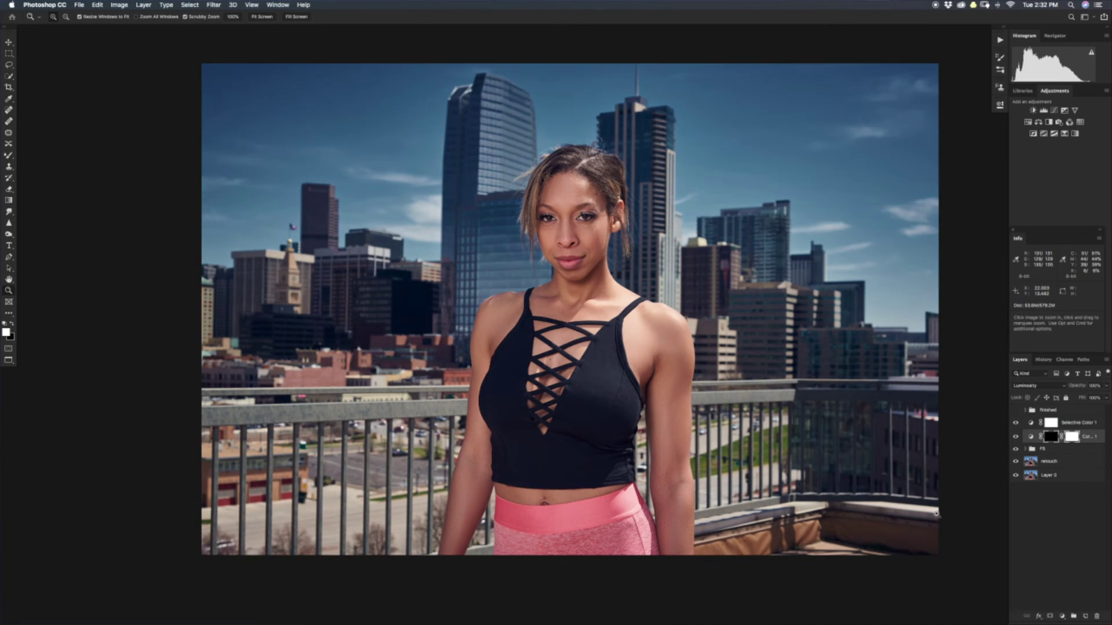
Set the regular Brush to 40% flow and paint white on the Curves mask over the forehead and nose.
left_click(575, 209)
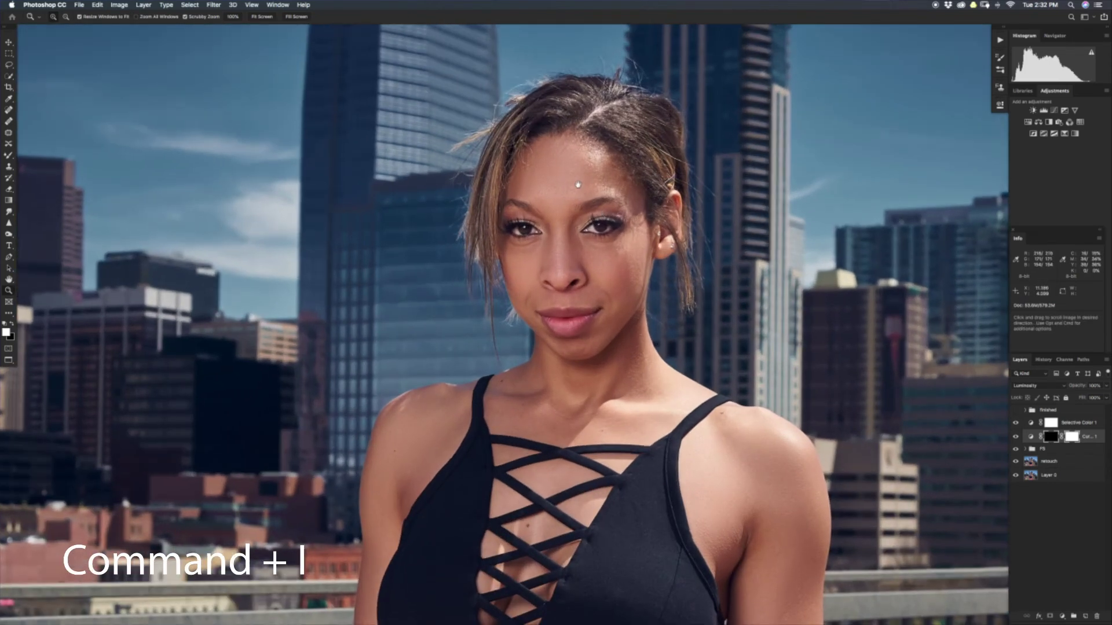
key("b")
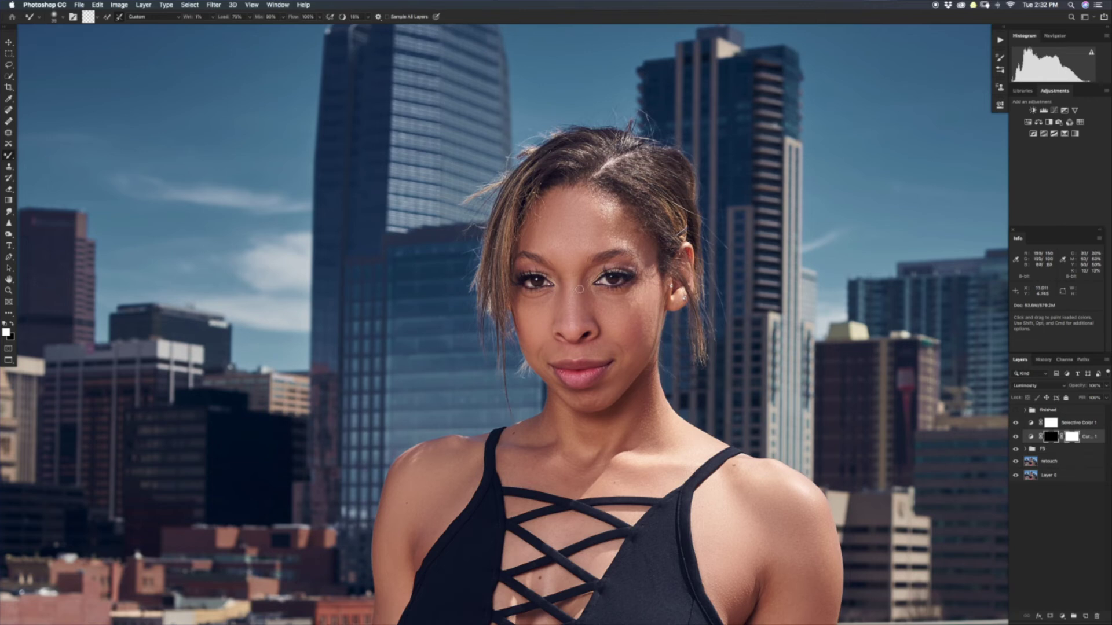
key("shift+b")
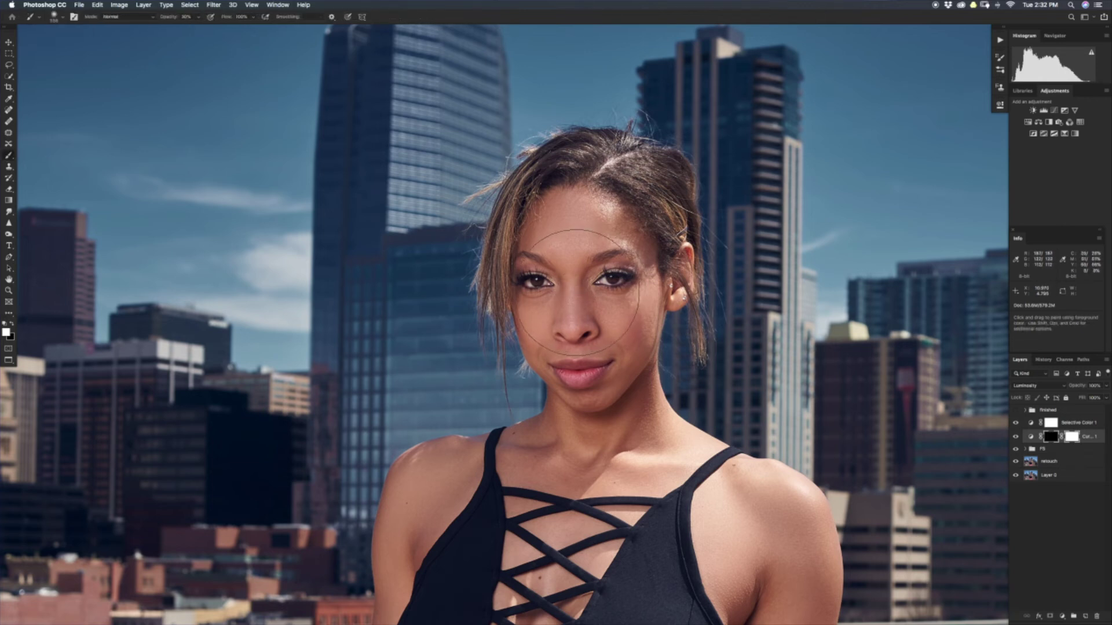
key("shift+4")
mouse_move(586, 257)
left_mouse_down()
mouse_move(531, 249)
mouse_move(575, 243)
mouse_move(535, 226)
mouse_move(545, 211)
mouse_move(516, 227)
left_mouse_up()
left_click_drag(543, 289, 538, 288)
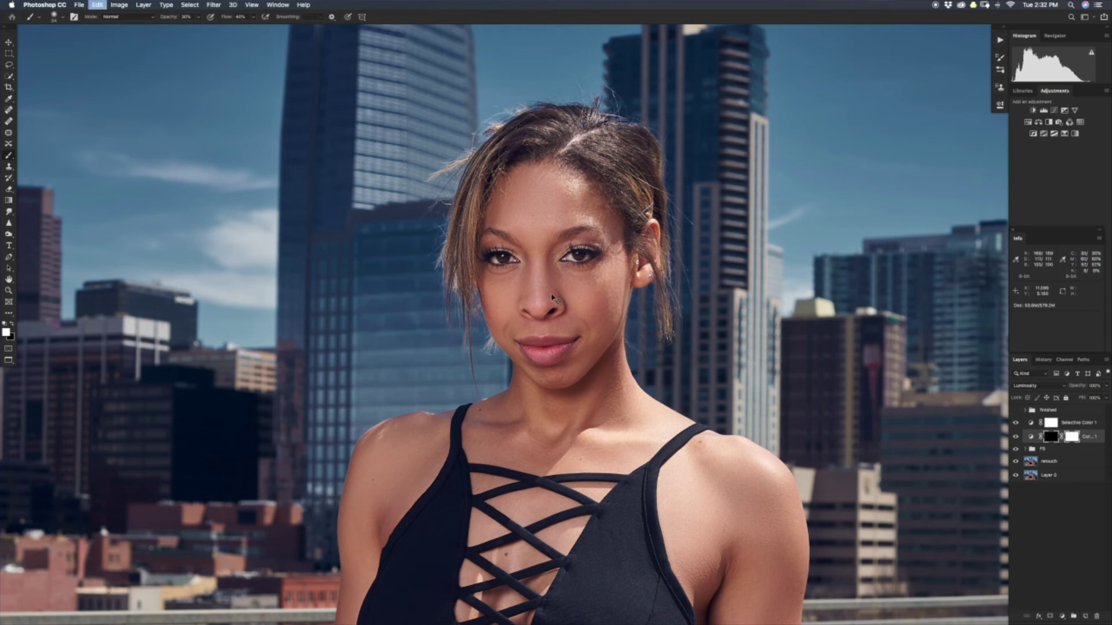
left_click_drag(541, 208, 550, 208)
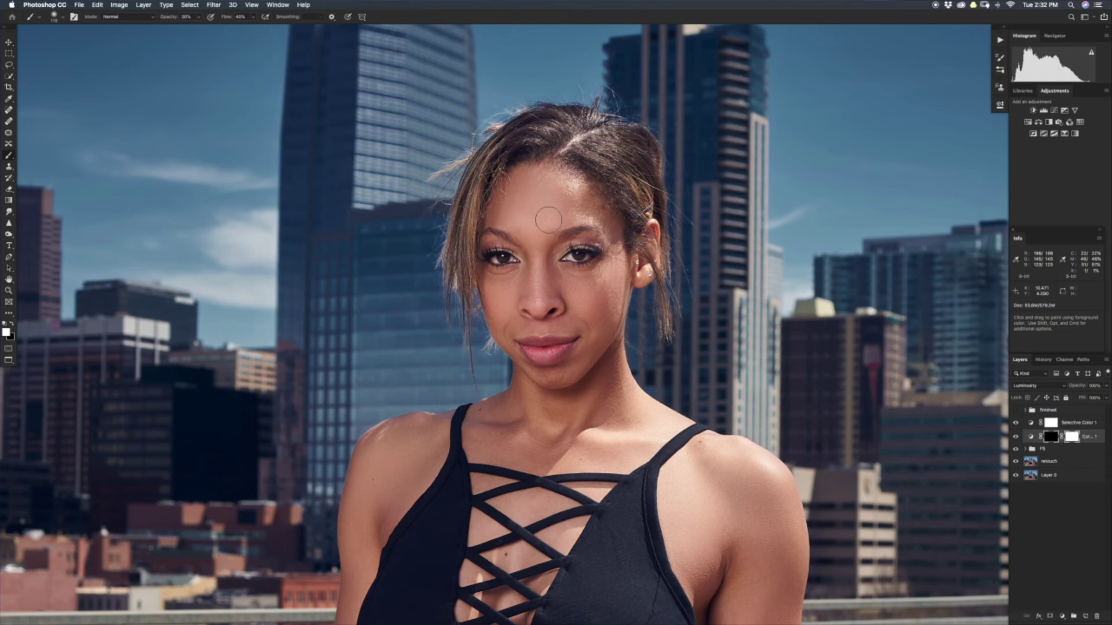
left_click_drag(553, 285, 571, 271)
left_click_drag(570, 271, 554, 285)
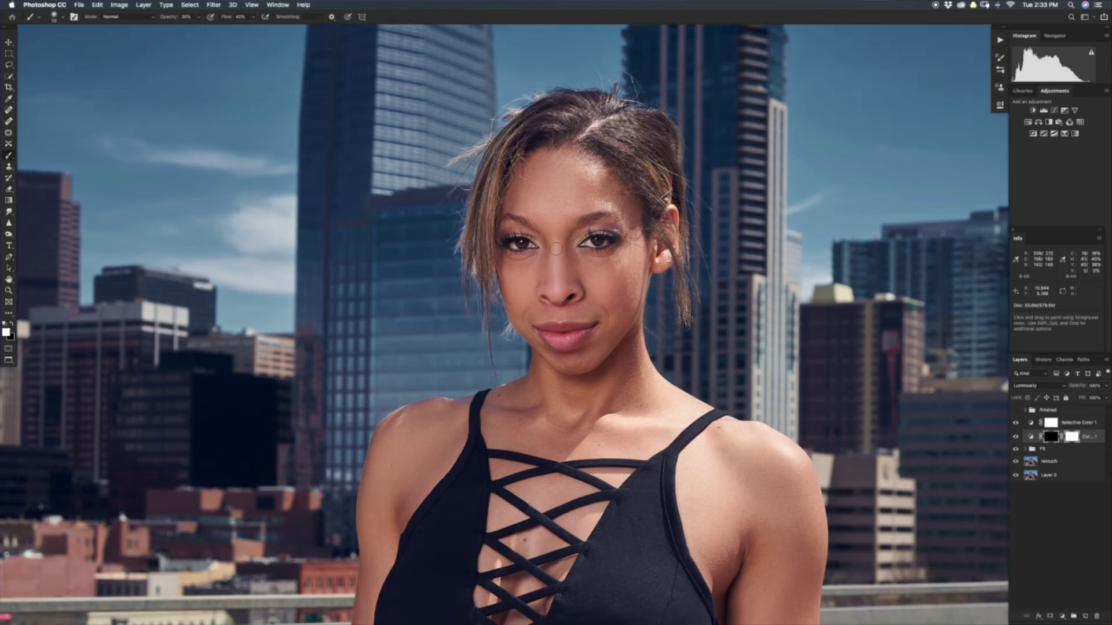
Brighten the highlights around the mouth, under the eyes, and on the cheek, forehead and nose through the Curves mask.
left_click_drag(564, 332, 576, 333)
left_click_drag(524, 253, 541, 253)
left_click_drag(609, 246, 635, 286)
left_click_drag(591, 139, 603, 139)
mouse_move(564, 232)
left_mouse_down()
mouse_move(547, 249)
mouse_move(553, 286)
left_mouse_up()
mouse_move(559, 321)
left_mouse_down()
mouse_move(577, 306)
mouse_move(572, 297)
left_mouse_up()
left_click_drag(557, 311, 564, 311)
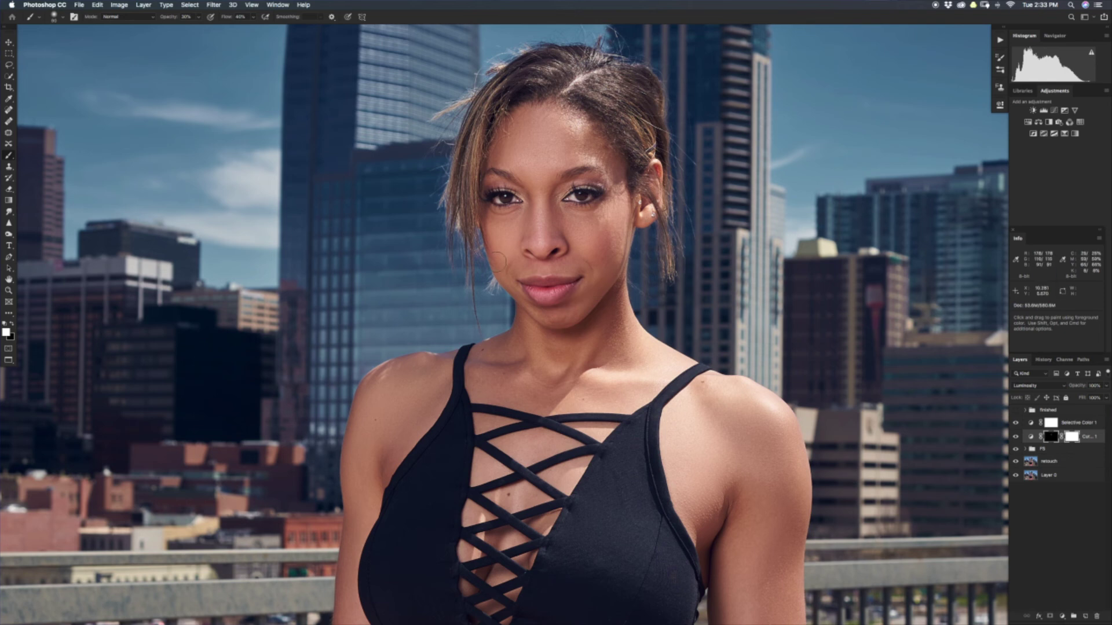
Paint white on the Curves mask over the neck and her right shoulder and upper arm.
scroll(555, 326, "down", 3)
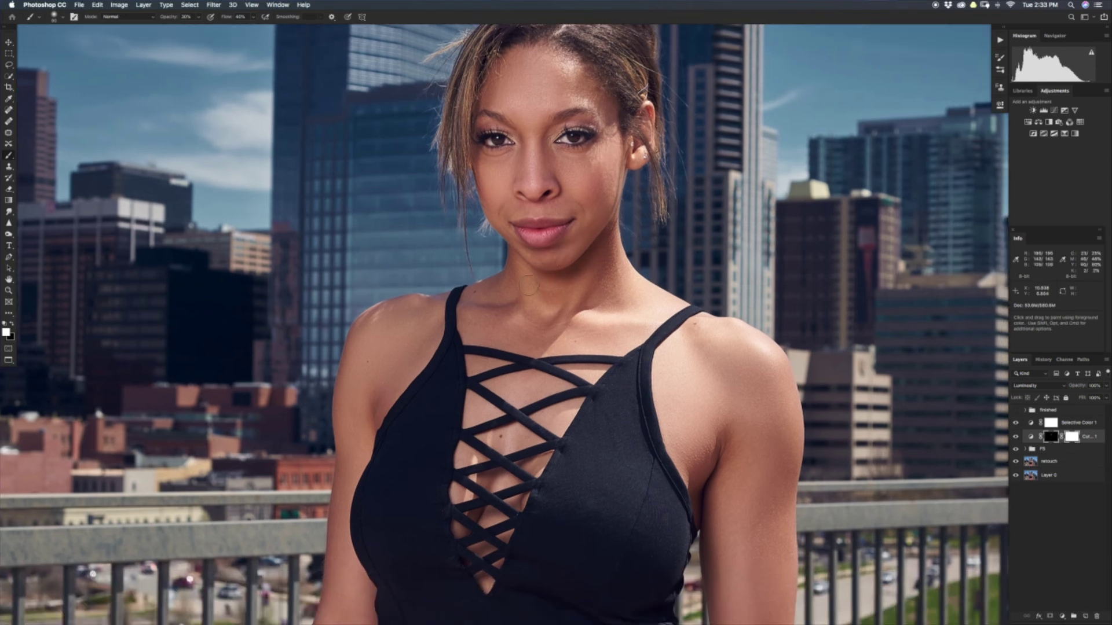
left_click_drag(523, 270, 525, 274)
left_click_drag(380, 356, 349, 421)
Set the brush flow to 30% and paint white on the Curves mask over the arms, midriff and shoulder.
key("shift+3")
scroll(392, 355, "down", 7)
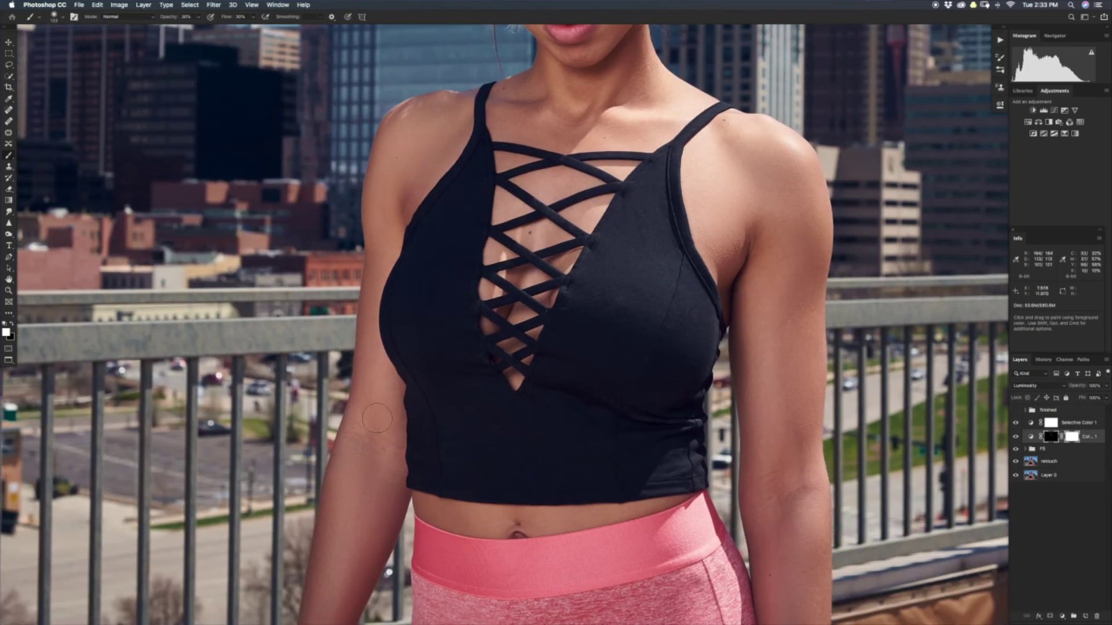
scroll(377, 418, "down", 3)
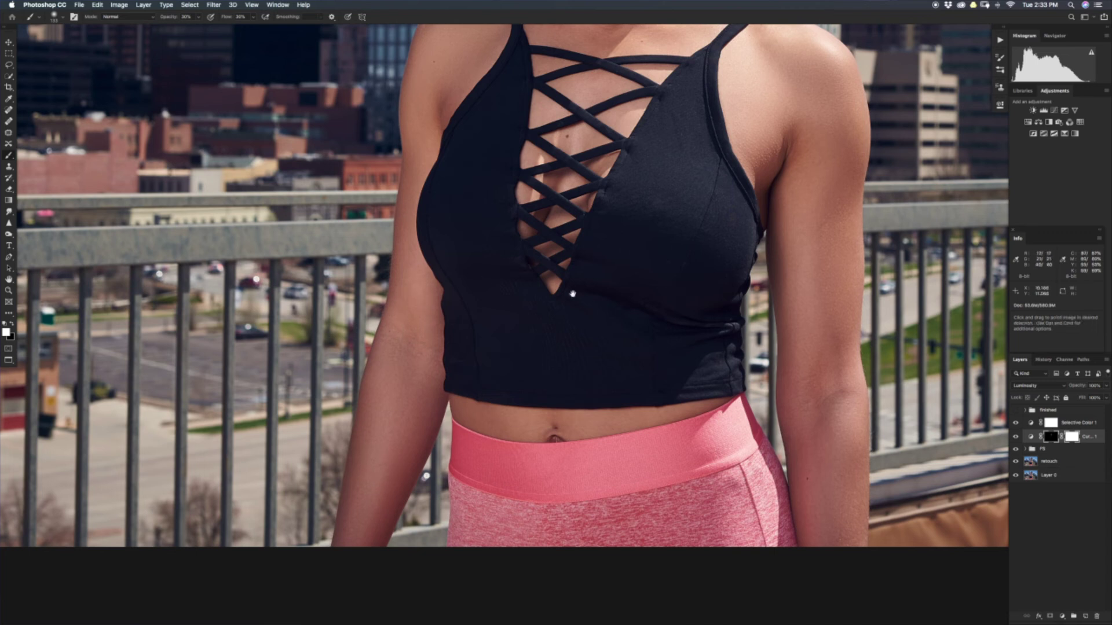
left_click_drag(655, 301, 564, 305)
left_click_drag(447, 482, 459, 482)
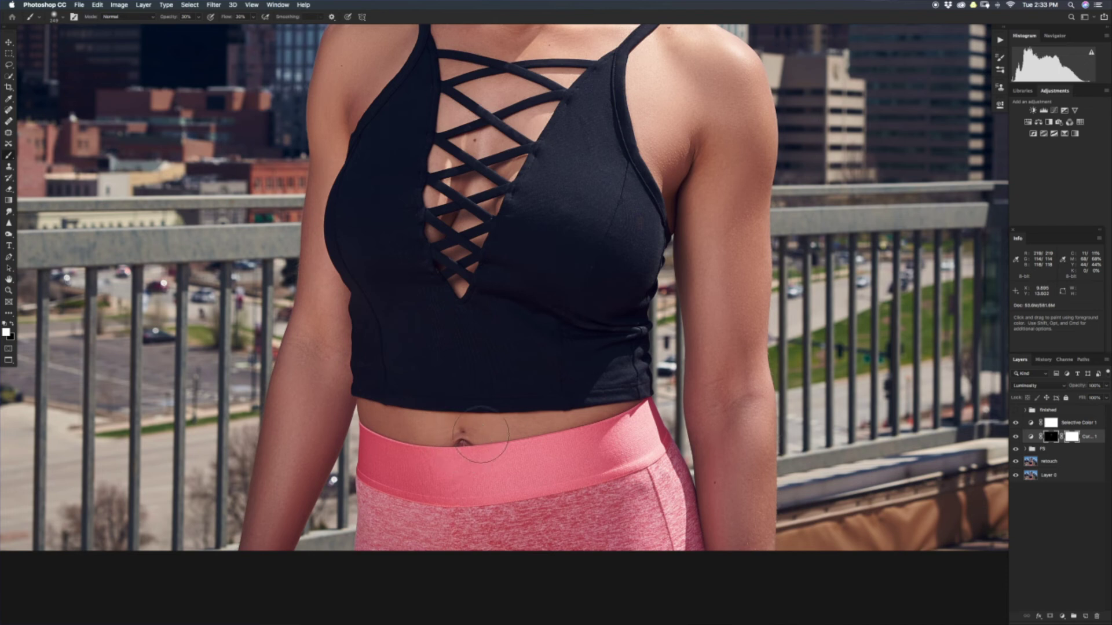
left_click_drag(730, 484, 703, 487)
scroll(747, 266, "up", 5)
left_click_drag(670, 225, 706, 221)
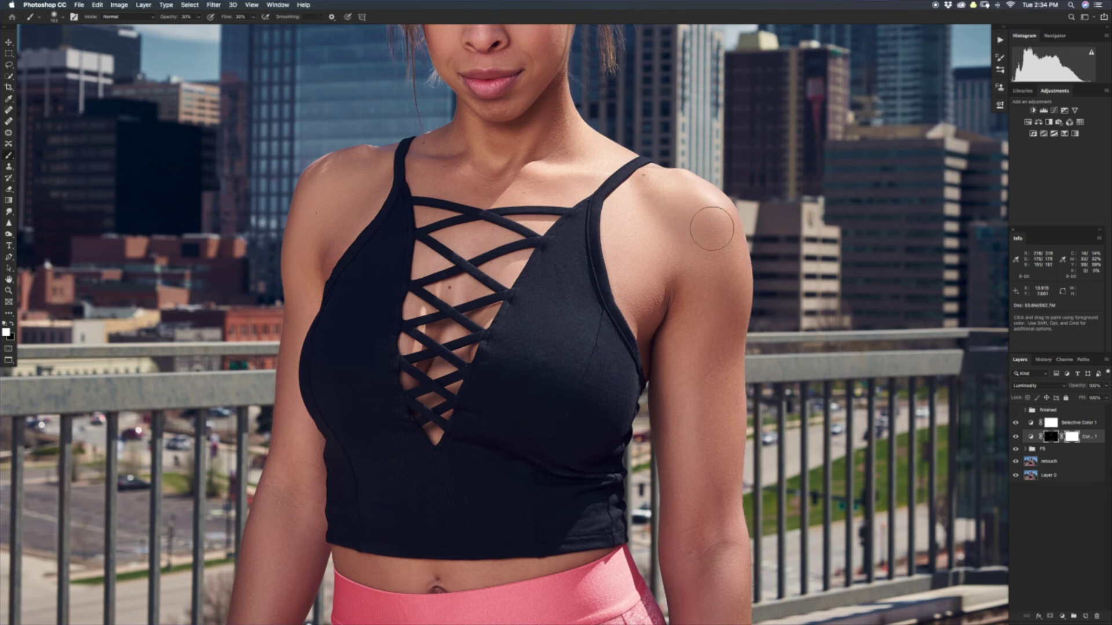
scroll(518, 322, "up", 5)
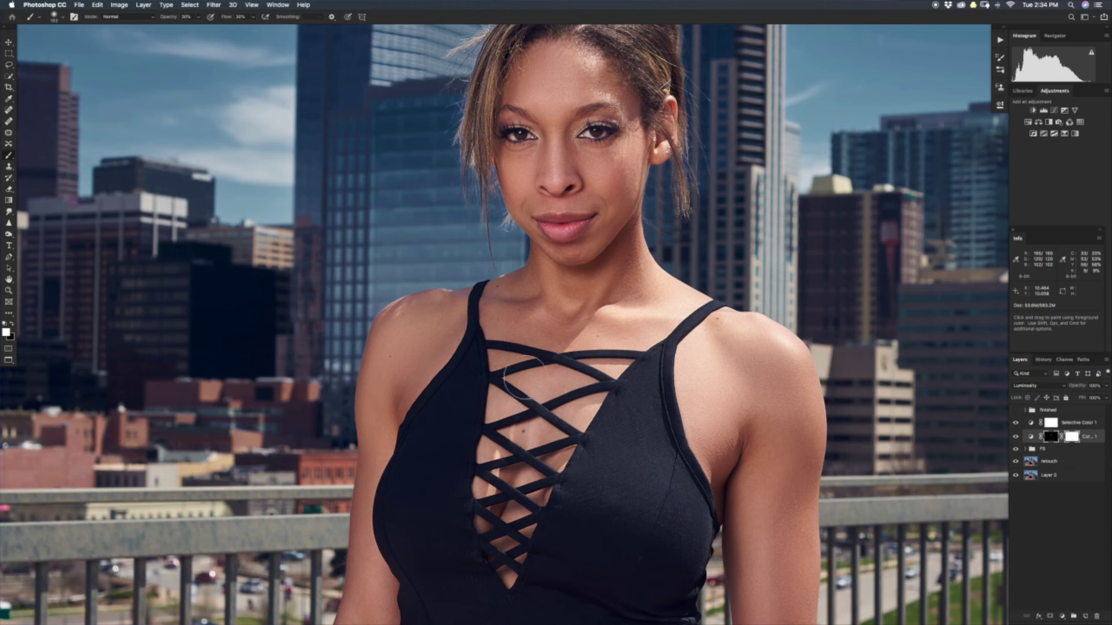
Brighten the forehead, nose, cheek, upper lip and chin further through the Curves mask.
left_click_drag(614, 142, 583, 269)
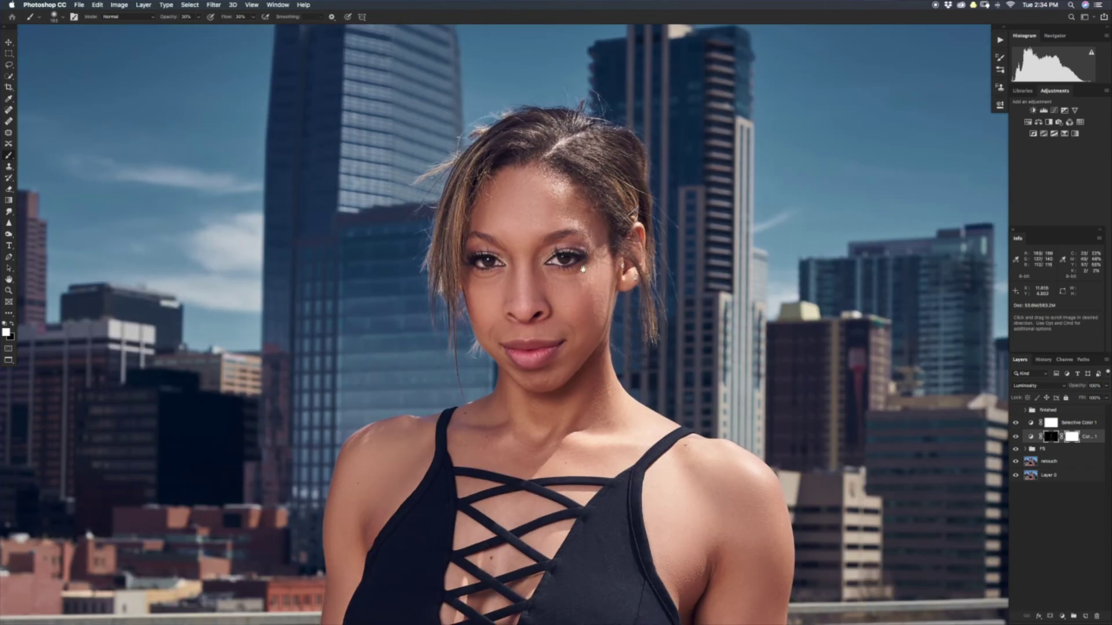
left_click(1015, 438)
left_click(1016, 438)
left_click(1016, 439)
left_click(1017, 438)
left_click_drag(523, 220, 509, 218)
left_click_drag(529, 284, 521, 284)
left_click_drag(506, 227, 511, 227)
left_click_drag(574, 288, 581, 288)
left_click_drag(518, 332, 504, 332)
left_click_drag(529, 371, 537, 371)
Compare the portrait with the dodging Curves layer hidden and shown.
key("z")
left_click_drag(660, 338, 628, 339)
left_click(1016, 438)
left_click(1015, 439)
left_click(1015, 438)
left_click(1014, 438)
left_click(1014, 439)
left_click(1015, 438)
left_click(1015, 438)
left_click(1015, 438)
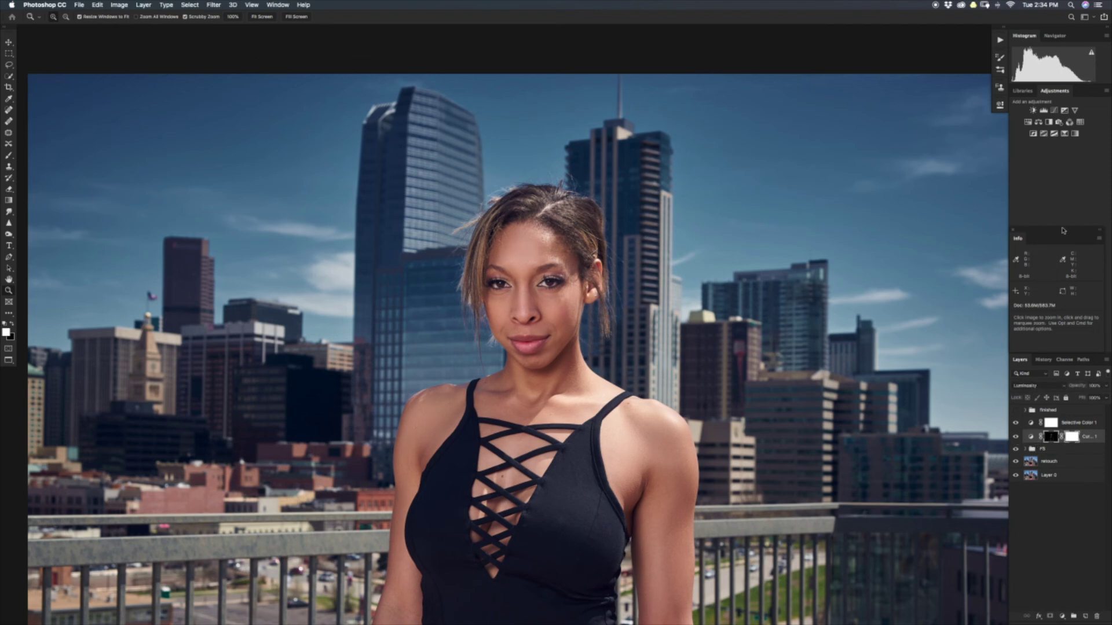
Add a second Curves adjustment, lower its darker midtones slightly and set its blend mode to Luminosity.
left_click(1043, 110)
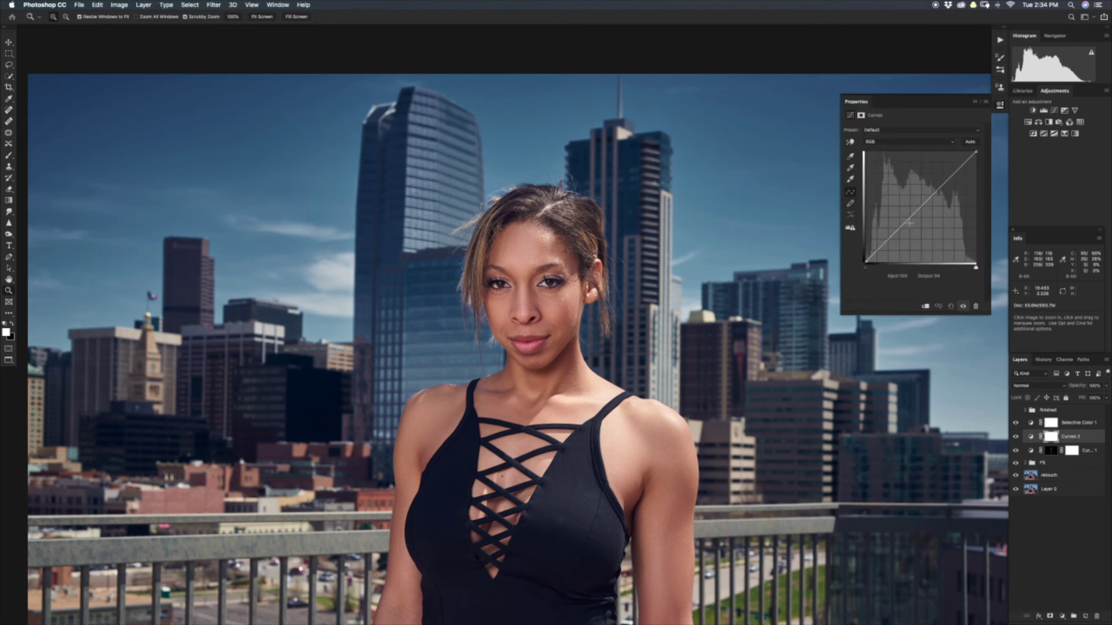
left_click_drag(899, 229, 900, 232)
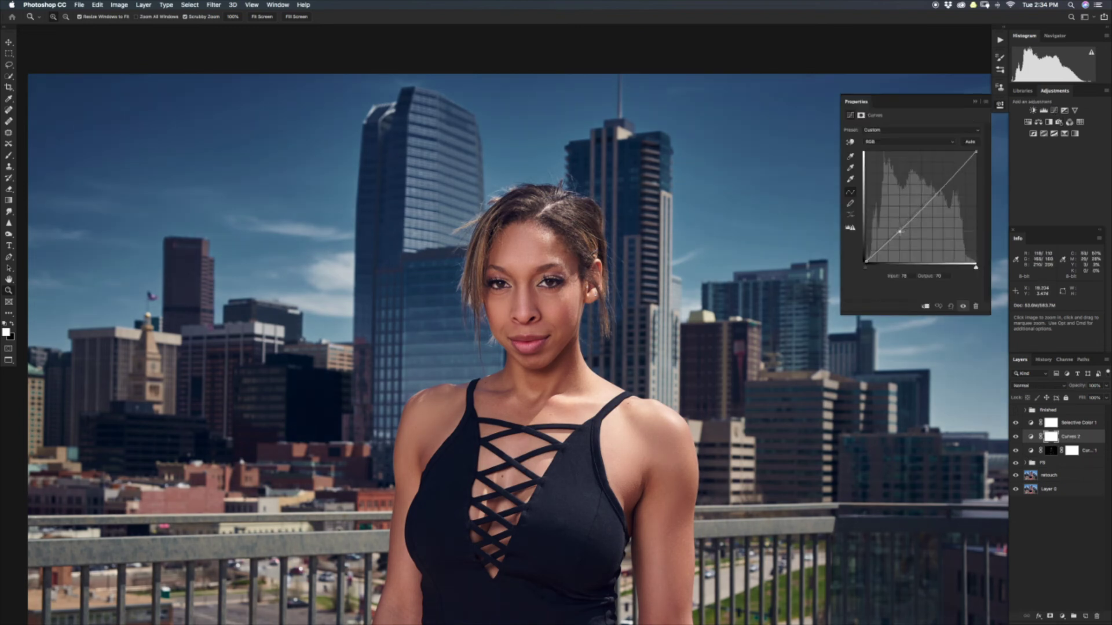
left_click(1000, 105)
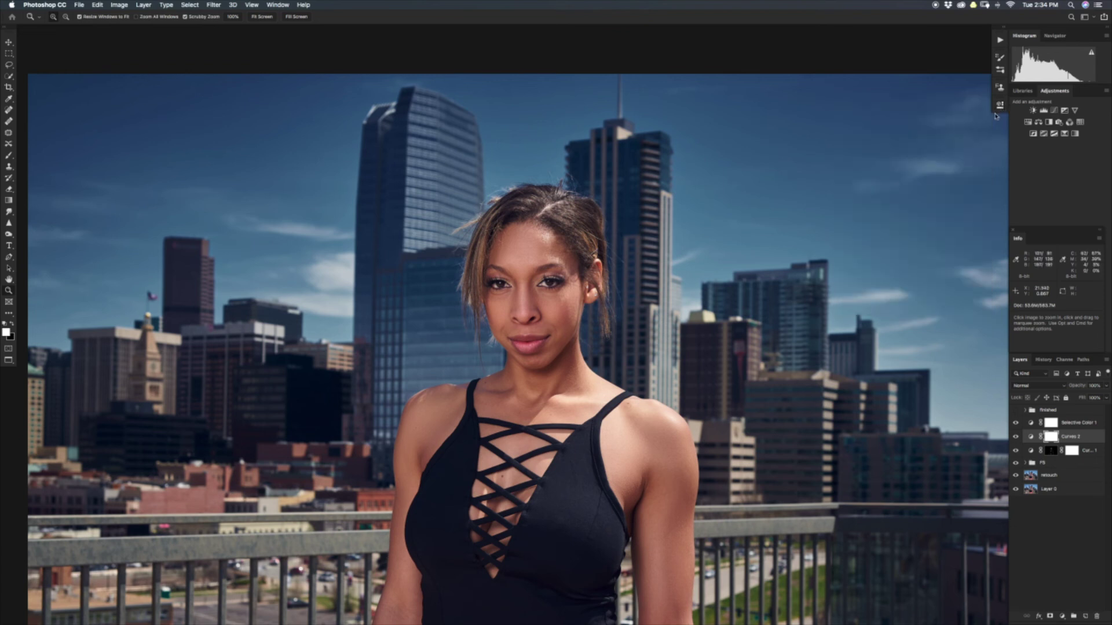
left_click(1039, 386)
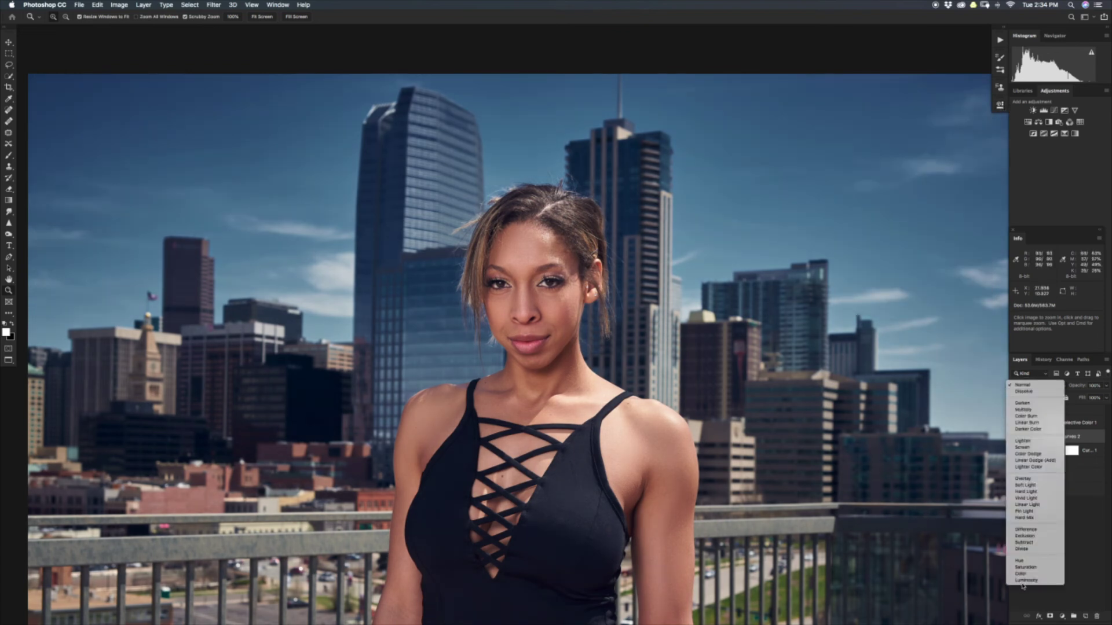
left_click(1026, 579)
Add an extra mask to the darkening Curves layer and invert its layer mask to black.
left_click(1050, 617)
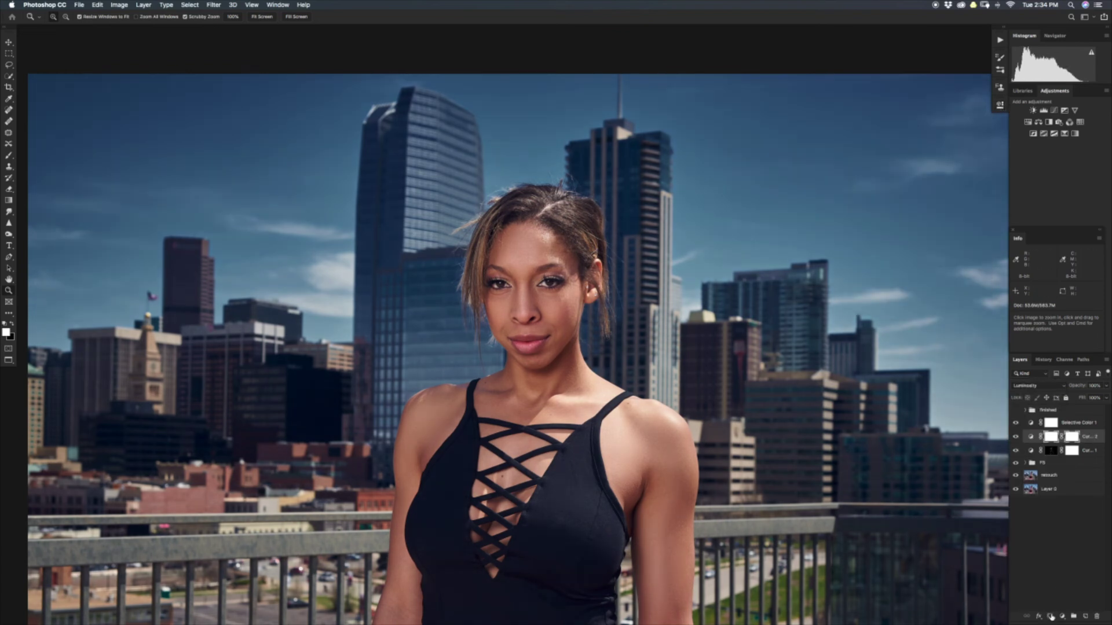
key("super+z")
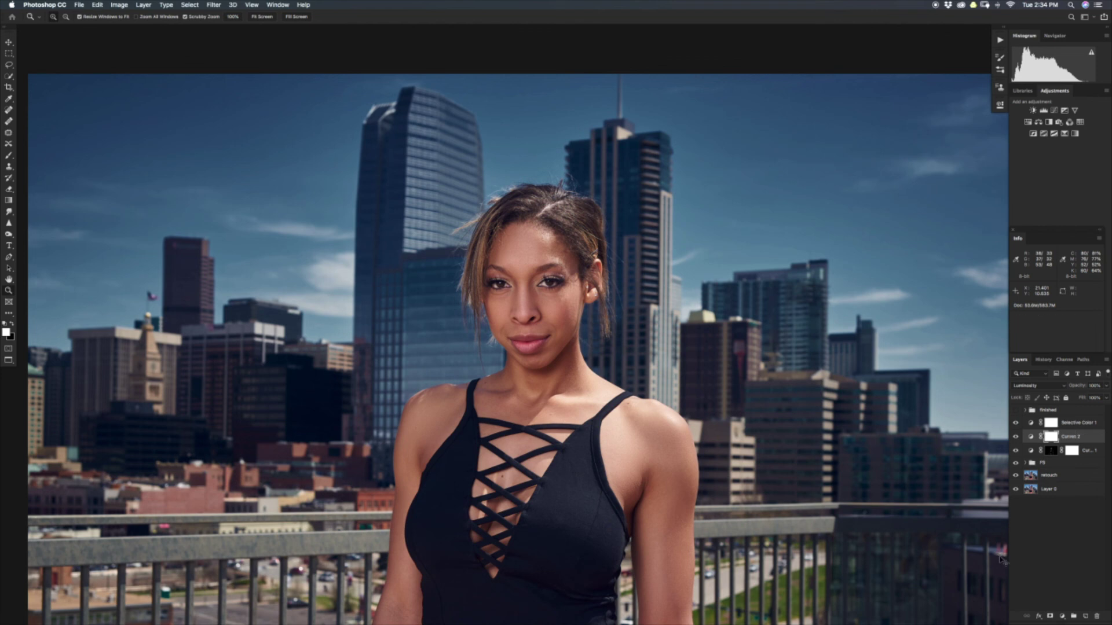
key("super+shift+z")
key("super+i")
Paint white on the darkening Curves mask with the Brush at 40% flow over the forehead and beside the nose.
left_click_drag(543, 259, 547, 261)
key("b")
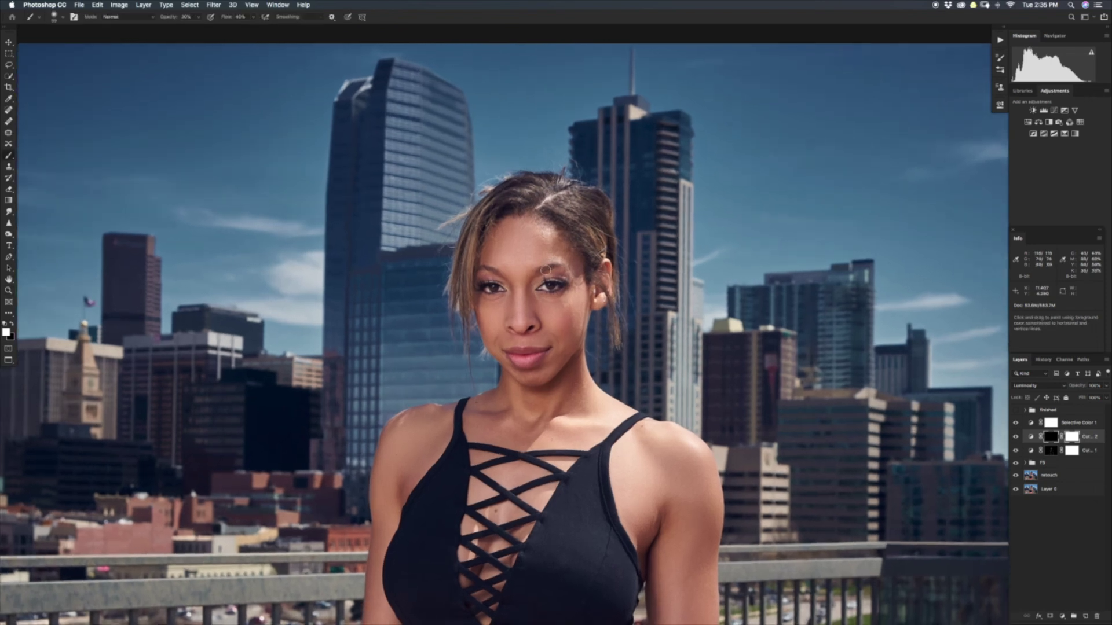
left_click_drag(518, 251, 529, 252)
key("super+z")
mouse_move(514, 303)
left_mouse_down()
mouse_move(525, 260)
mouse_move(501, 262)
left_mouse_up()
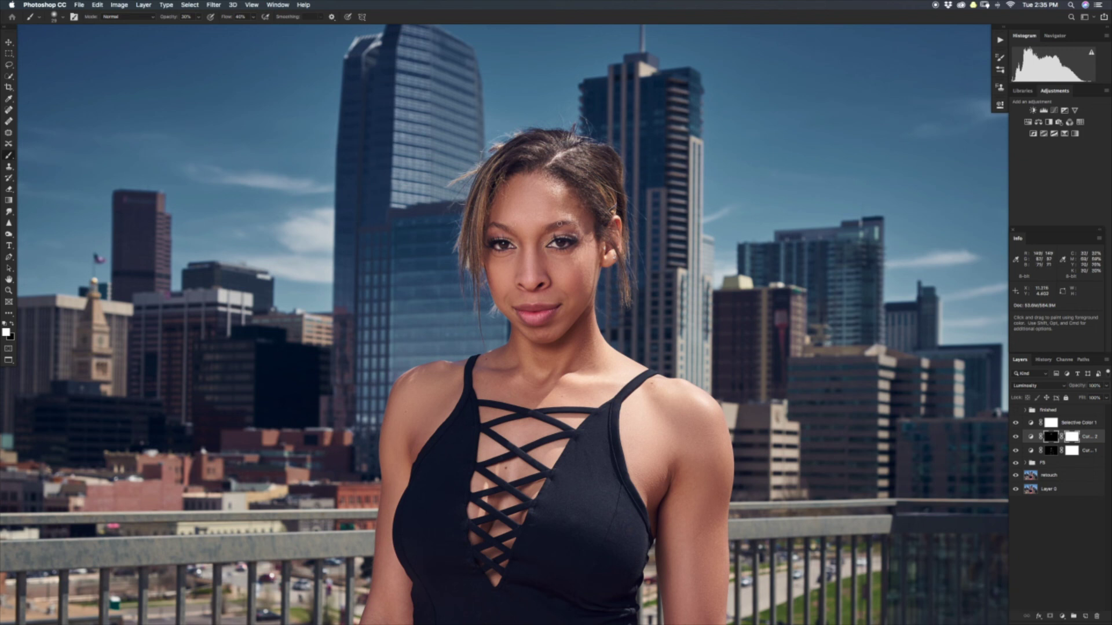
left_click_drag(525, 263, 532, 276)
Darken the shadows along the jaw, cheek, nose and chin through the second Curves mask.
key("z")
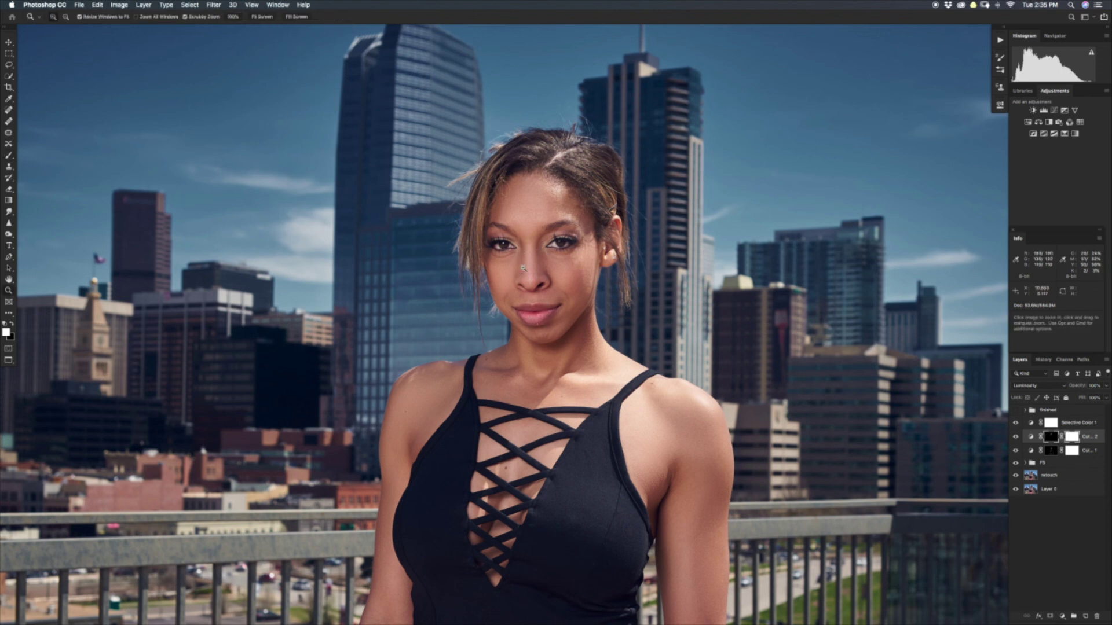
left_click_drag(524, 290, 547, 290)
left_click_drag(491, 154, 454, 154)
key("b")
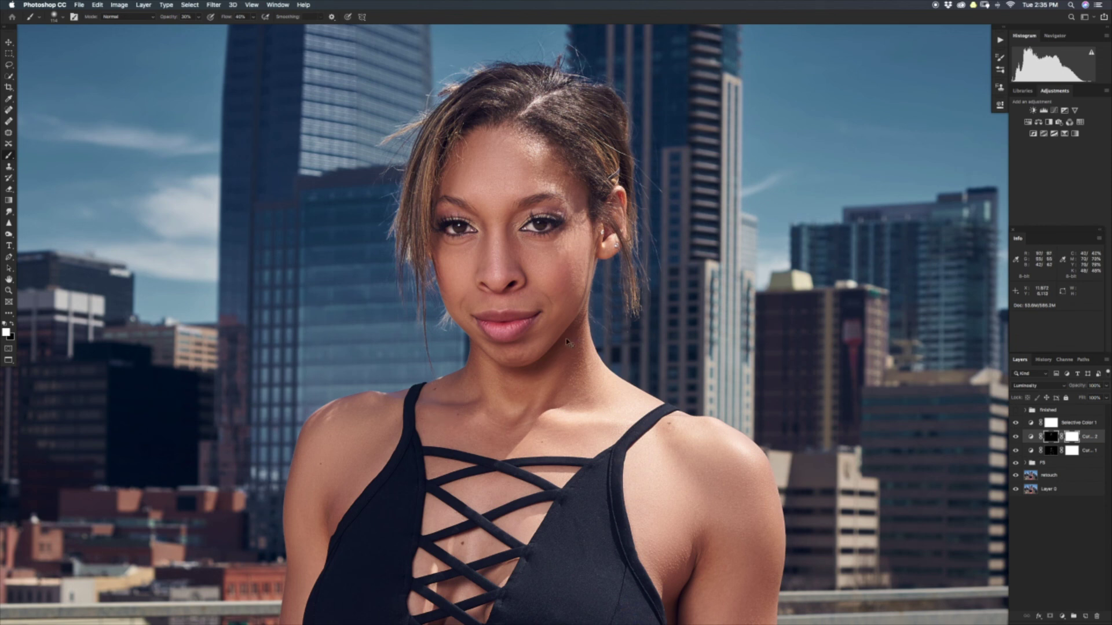
left_click_drag(573, 314, 567, 313)
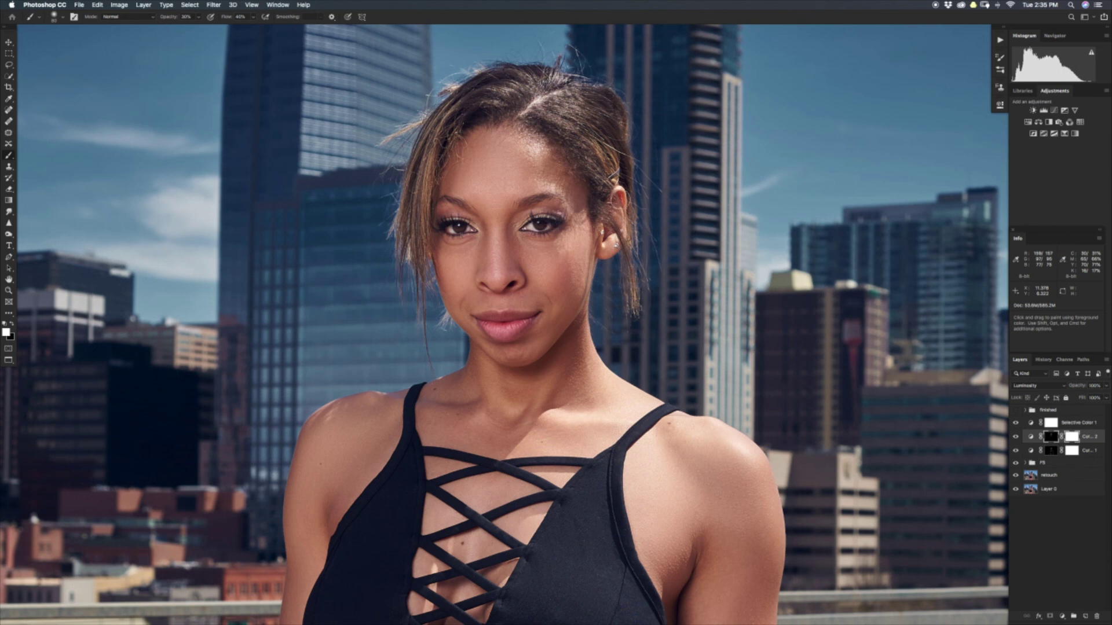
left_click_drag(558, 281, 570, 280)
left_click_drag(495, 285, 482, 285)
mouse_move(509, 340)
left_mouse_down()
mouse_move(519, 340)
mouse_move(499, 351)
left_mouse_up()
Paint white on the darkening Curves mask over the edges of the arms to deepen their shadows.
scroll(499, 350, "down", 5)
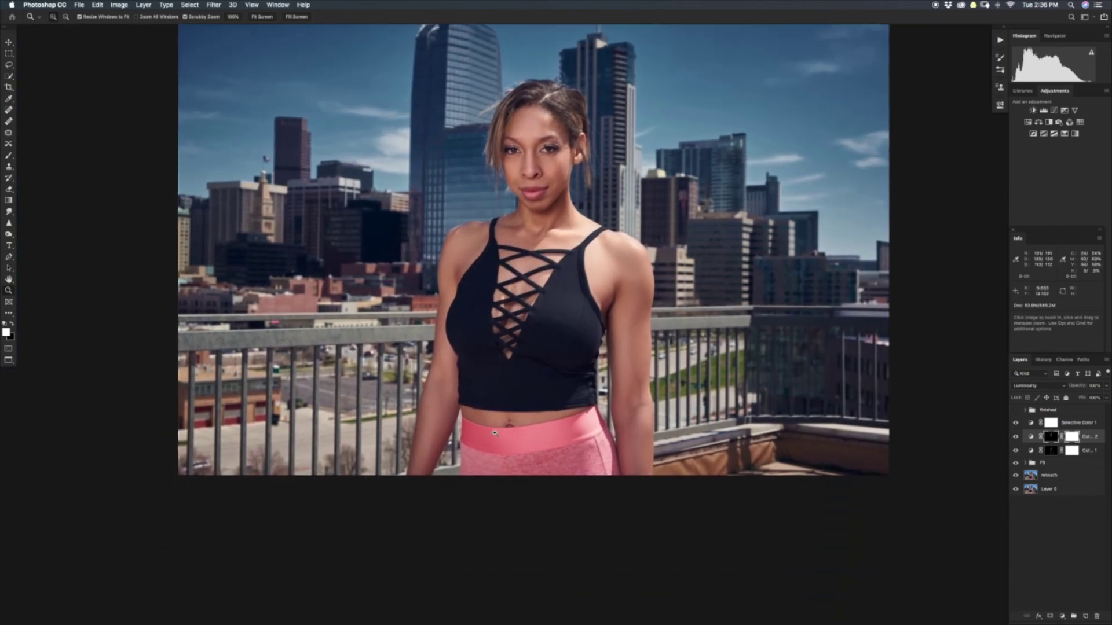
left_click(521, 433)
key("b")
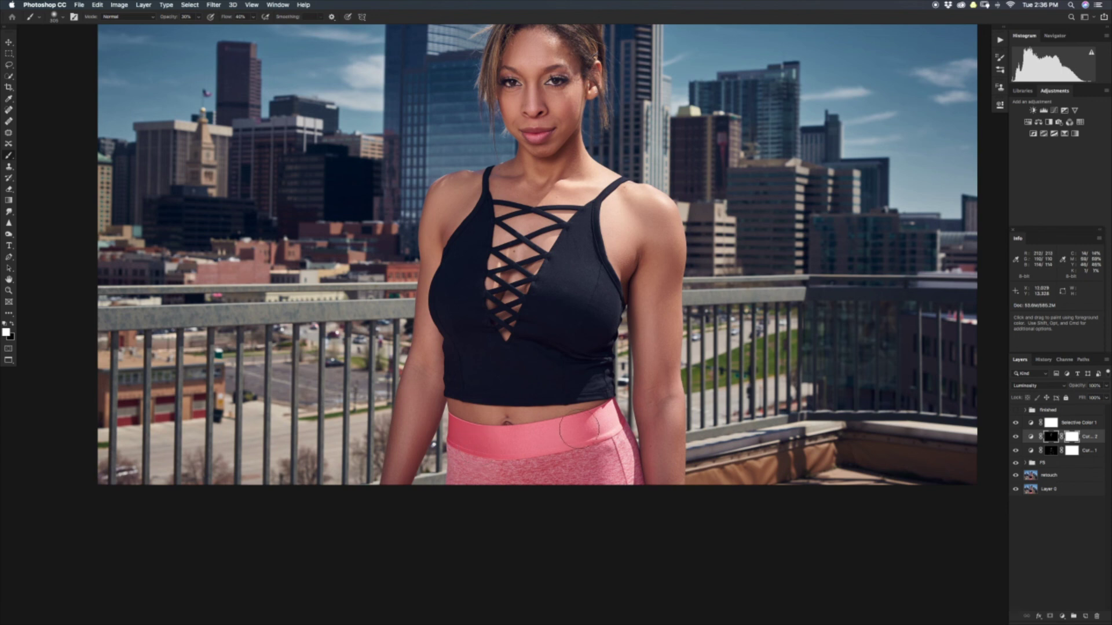
left_click_drag(402, 431, 394, 433)
mouse_move(388, 475)
left_mouse_down()
mouse_move(407, 385)
mouse_move(390, 472)
left_mouse_up()
key("super+z")
left_click_drag(425, 351, 432, 351)
left_click_drag(574, 201, 496, 263)
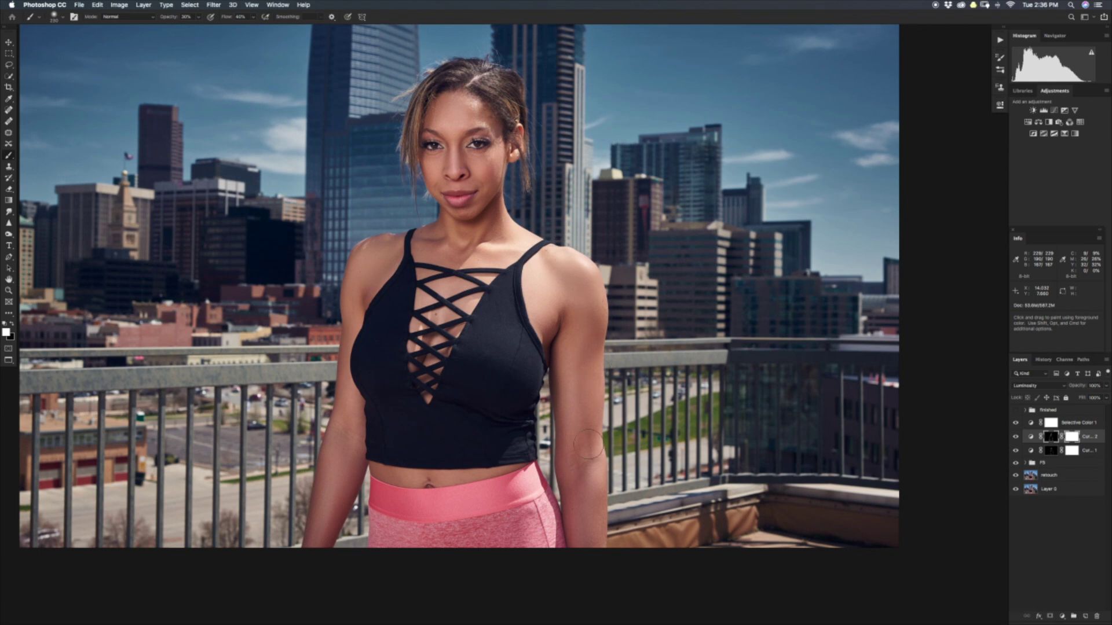
left_click_drag(447, 383, 466, 384, "ctrl+alt")
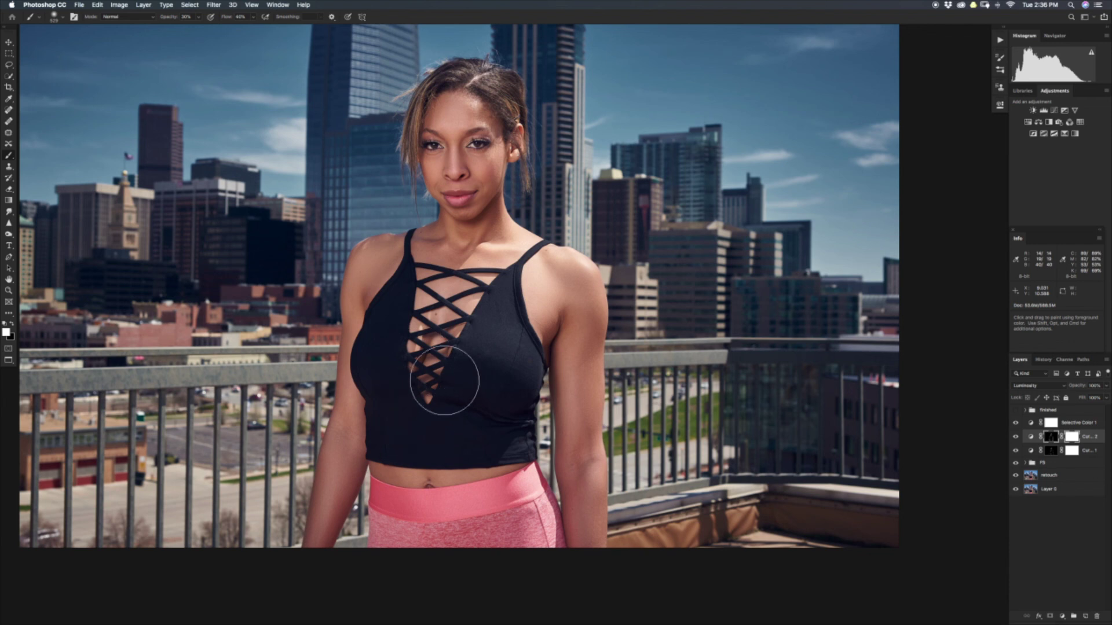
Group the two Curves layers and name the group DB.
left_click_drag(494, 336, 590, 250, "super")
left_click_drag(626, 211, 707, 315, "super")
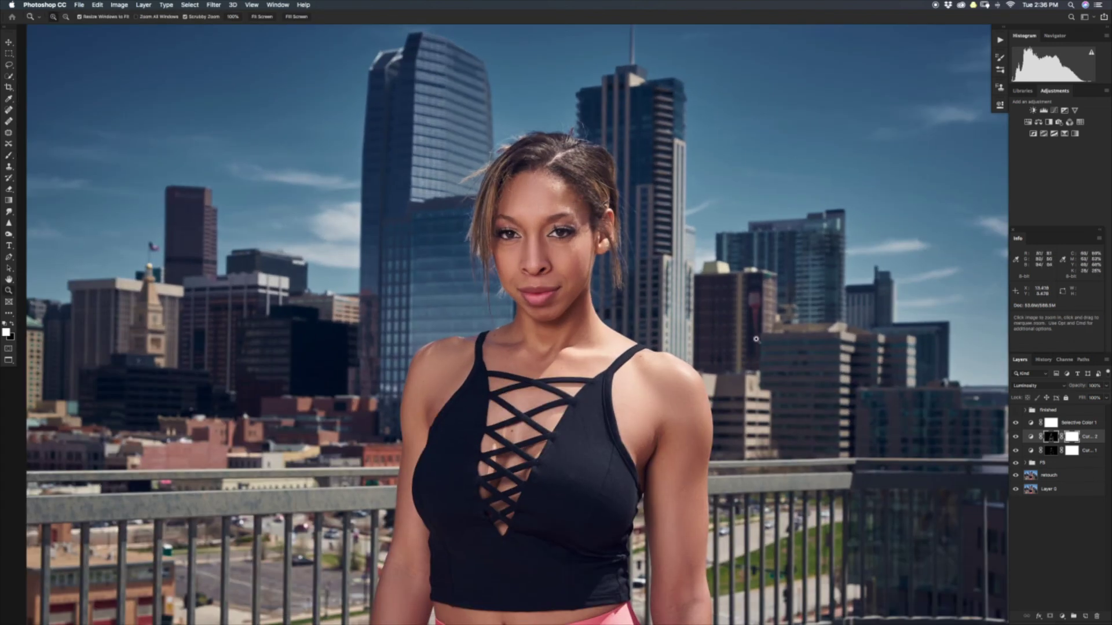
left_click(1030, 450, "shift")
key("super+g")
double_click(1047, 436)
key("Return")
key("d")
key("b")
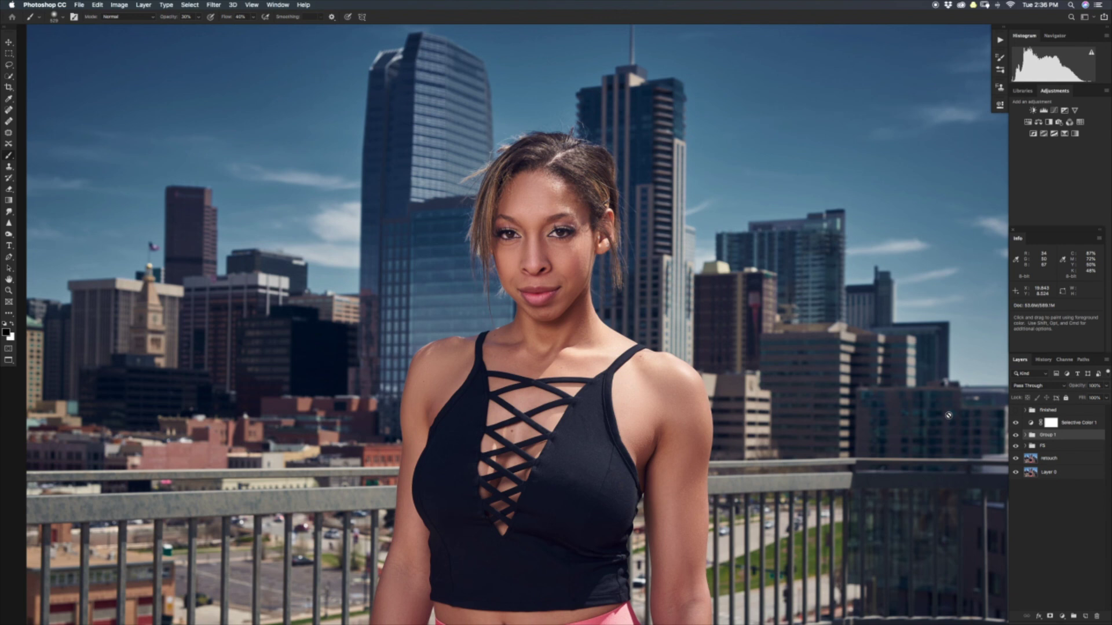
type("C")
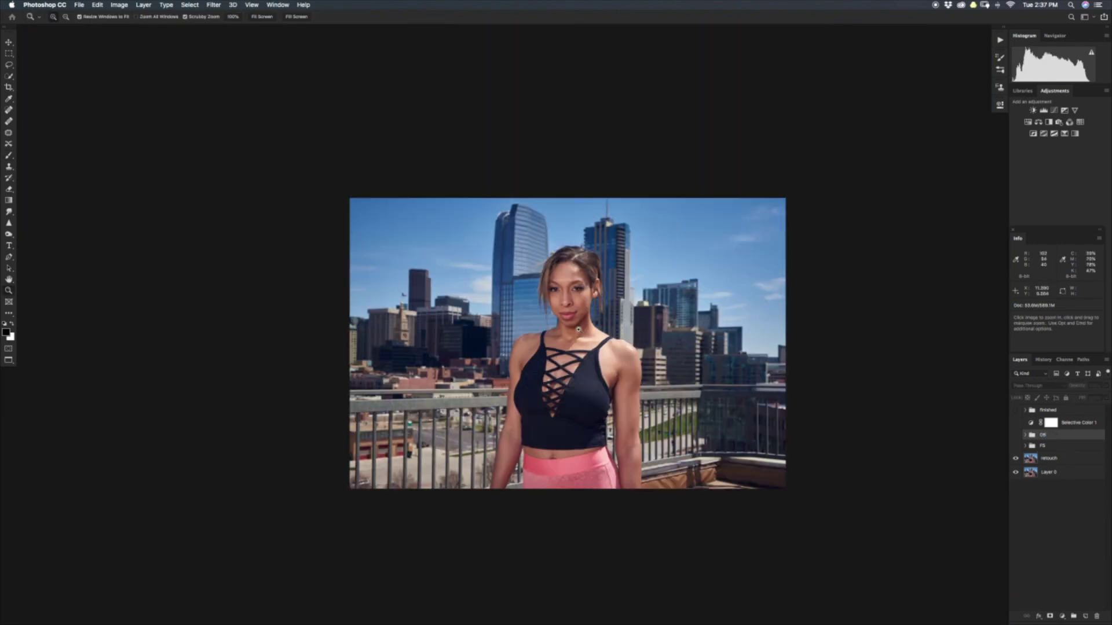
Examine the face with the retouch layer and the FS group hidden and shown.
left_click_drag(594, 330, 593, 305)
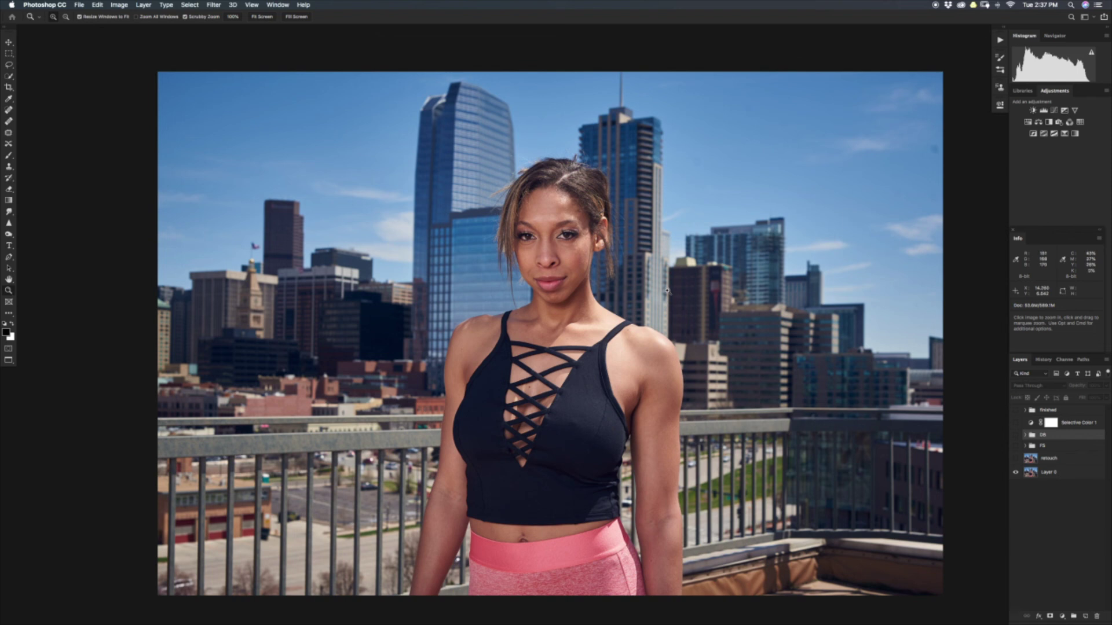
left_click(539, 220)
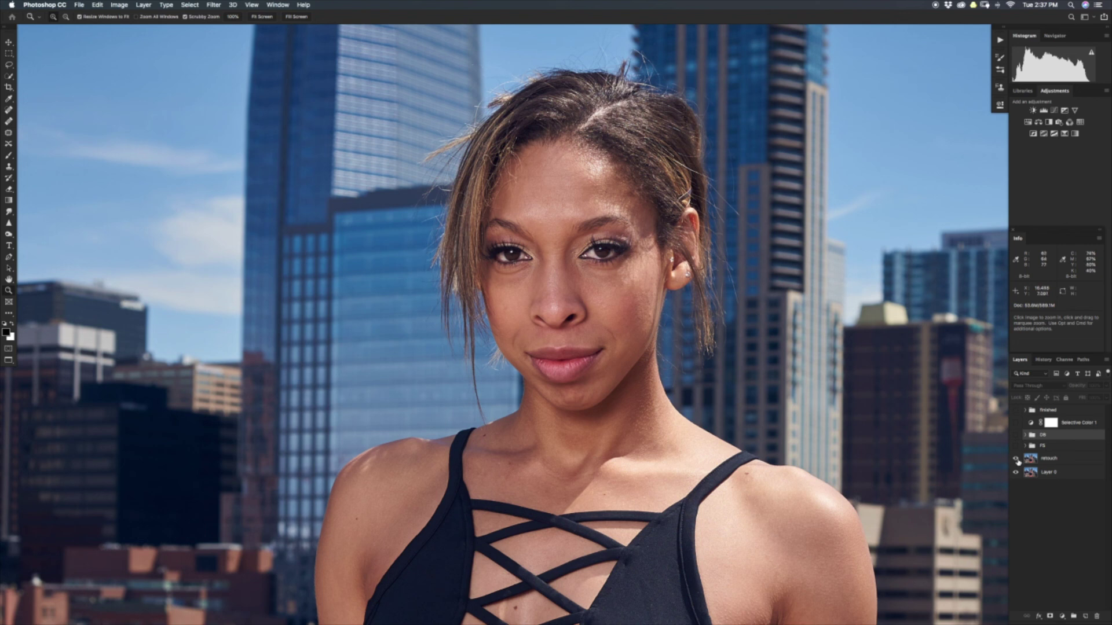
left_click(1015, 446)
left_click(1015, 447)
left_click(1015, 447)
left_click(1015, 447)
left_click(1015, 447)
left_click(1015, 450)
left_click(1017, 445)
Compare the face with the DB group hidden and shown, and turn the Selective Color layer back on.
left_click(1016, 437)
left_click(1016, 438)
left_click(1016, 439)
left_click(1016, 441)
left_click(1017, 440)
left_click(1016, 441)
left_click(1017, 442)
left_click(1017, 442)
left_click(1018, 441)
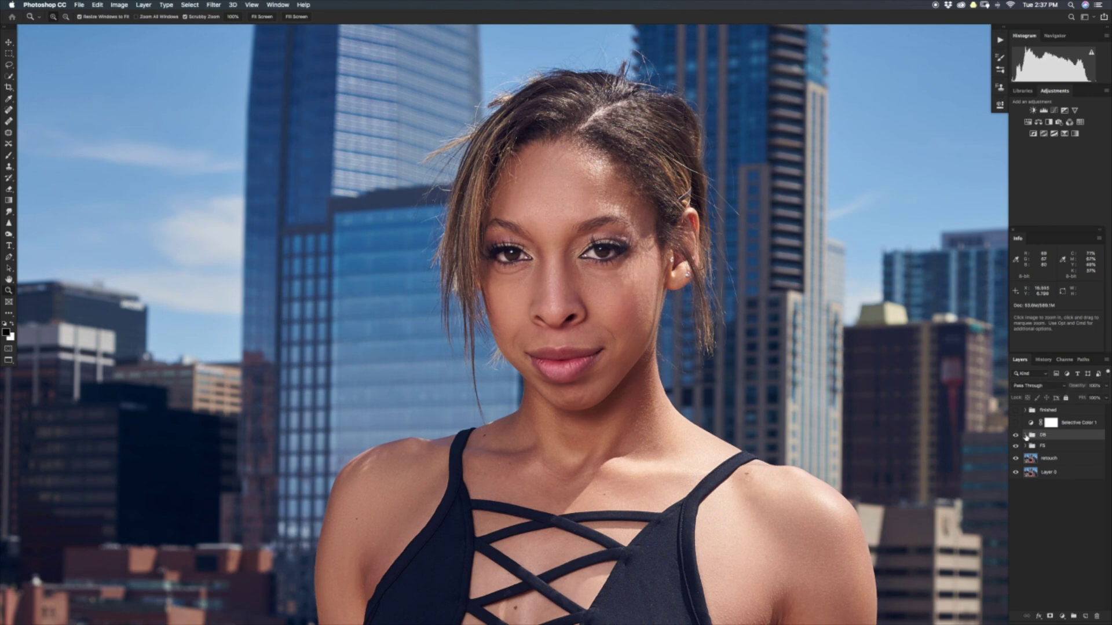
left_click(1016, 438)
left_click(1016, 436)
left_click(1015, 424)
Compare the whole image before and after by hiding and showing all the retouching layers above the original.
left_click_drag(726, 358, 669, 350)
left_click_drag(669, 349, 592, 317)
left_click_drag(622, 334, 689, 334)
left_click_drag(689, 334, 640, 313)
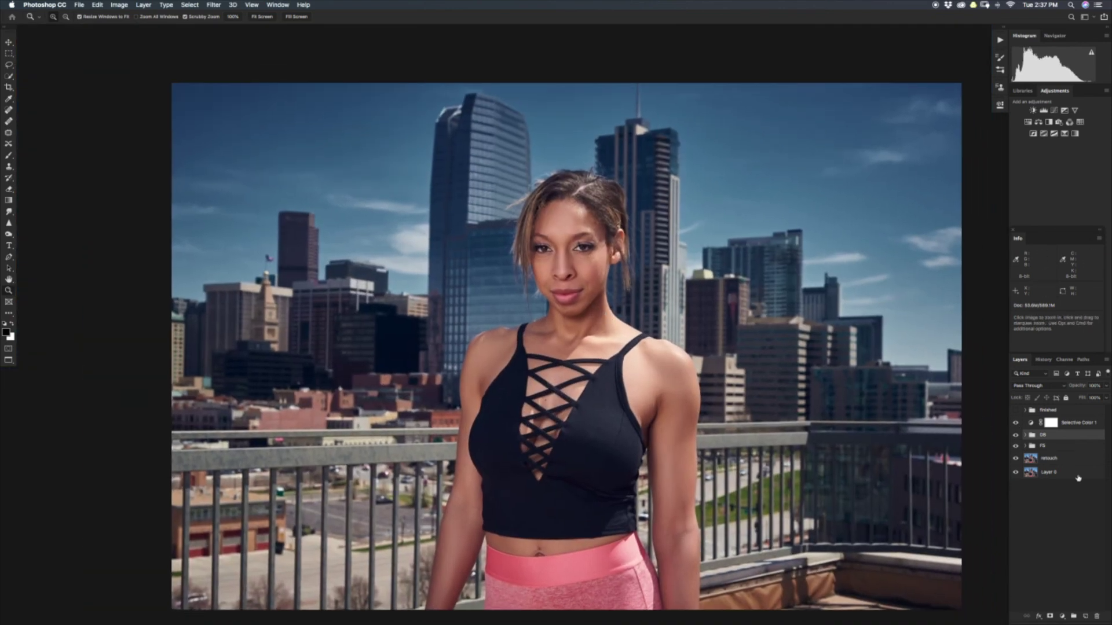
left_click(1015, 459)
left_click(1016, 423)
left_click(1015, 422)
left_click(1017, 424)
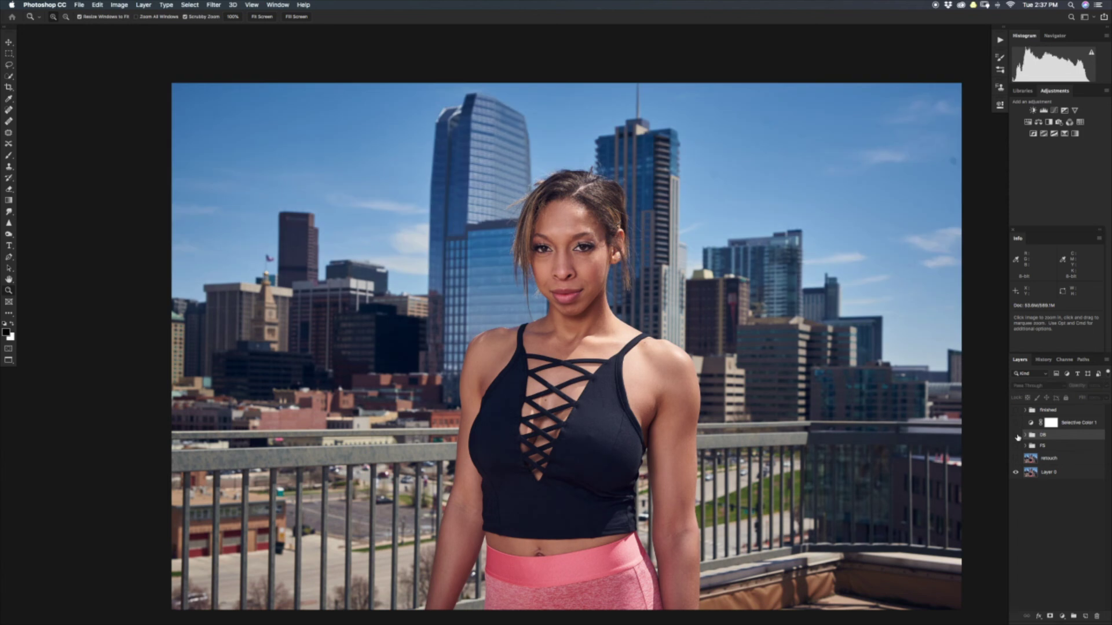
left_click_drag(1015, 461, 1015, 423)
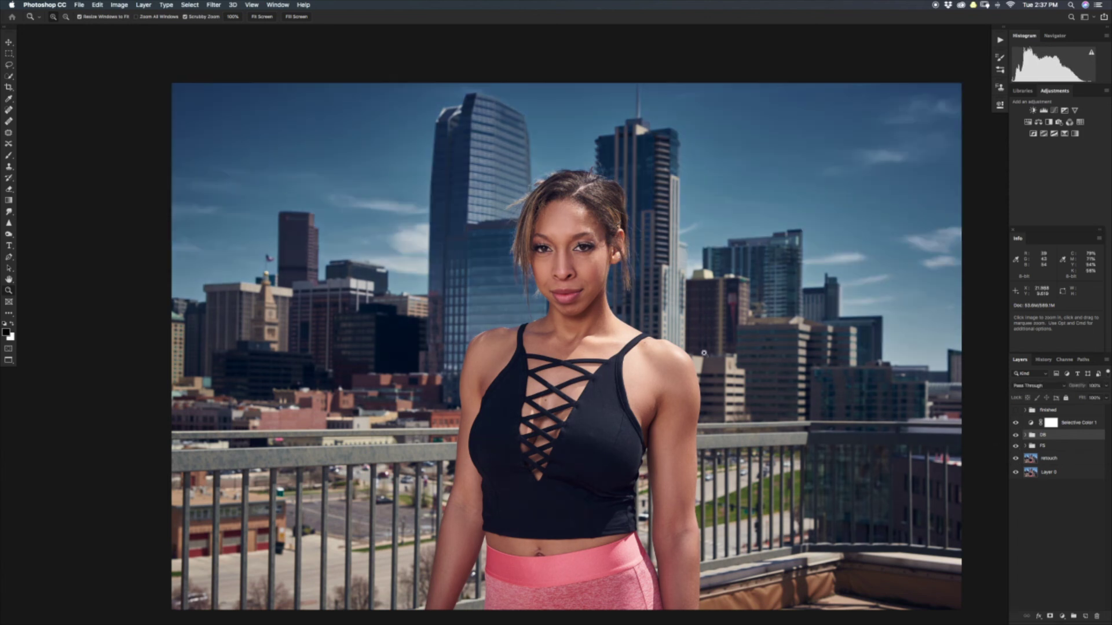
left_click(611, 349, "alt")
left_click_drag(611, 350, 599, 347)
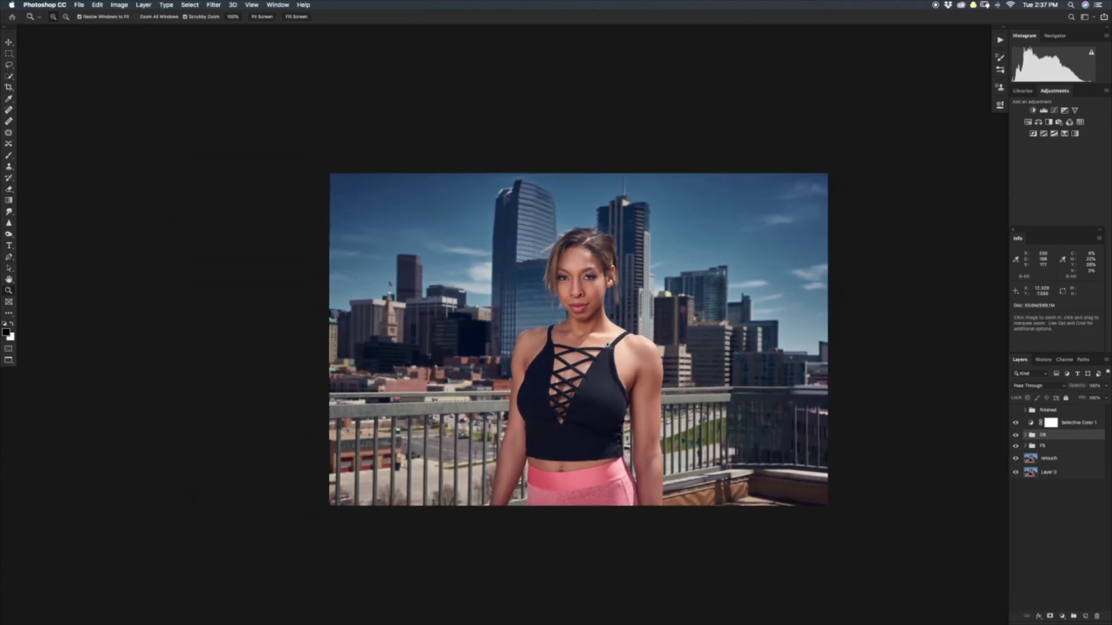